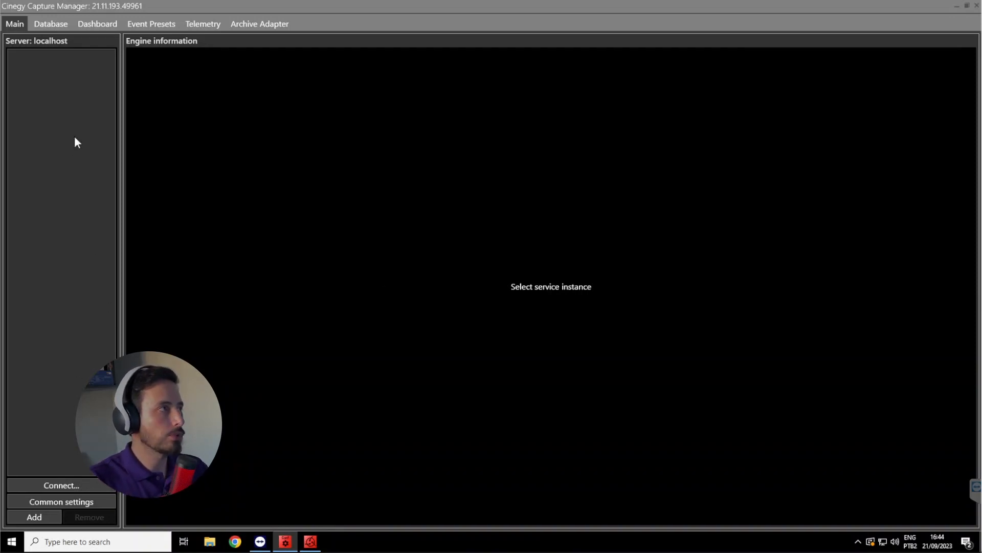
Add a new capture service on the local server and start it
click(40, 518)
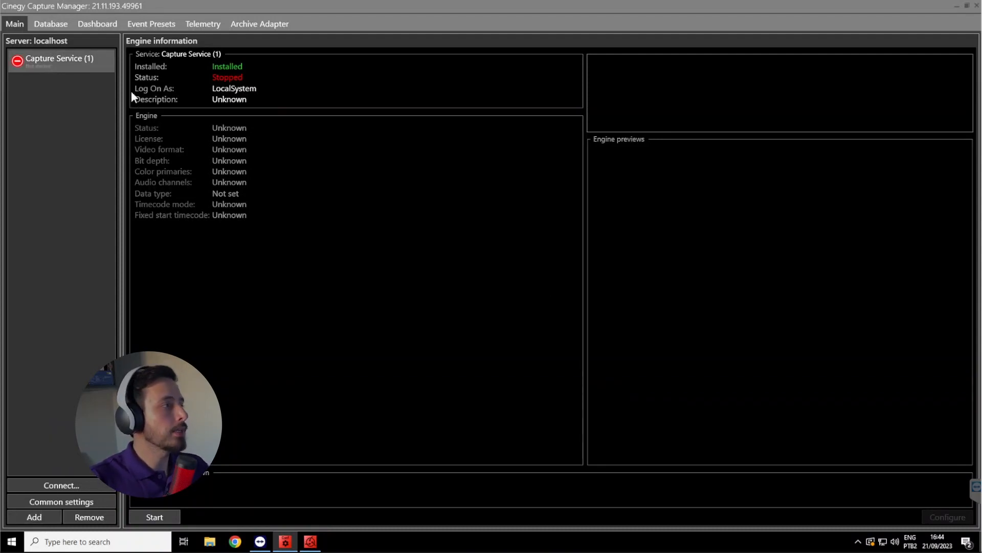
click(168, 516)
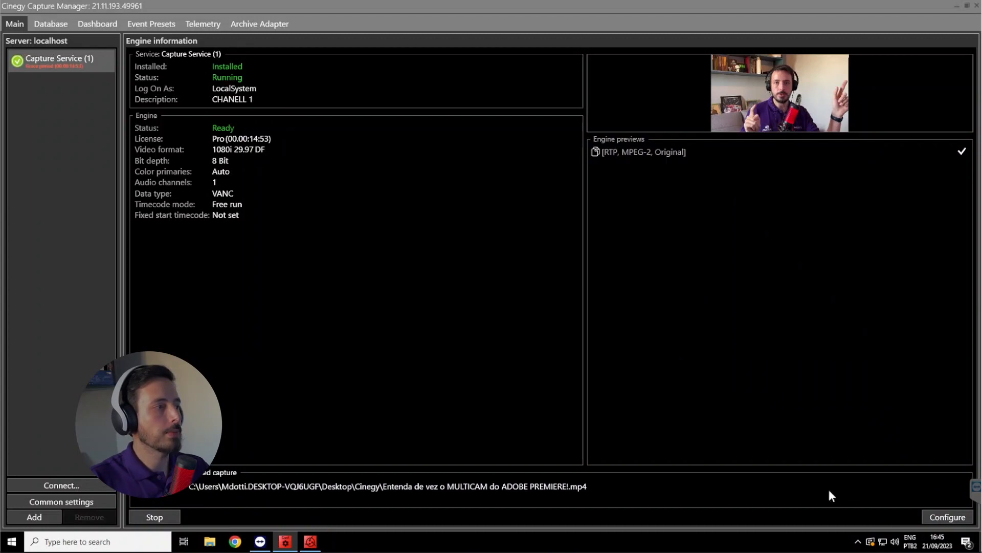
In the capture engine configuration, set the input TV format to 1920x1080p 16:9 29,97 fps and the bit depth to 8 Bit
click(941, 517)
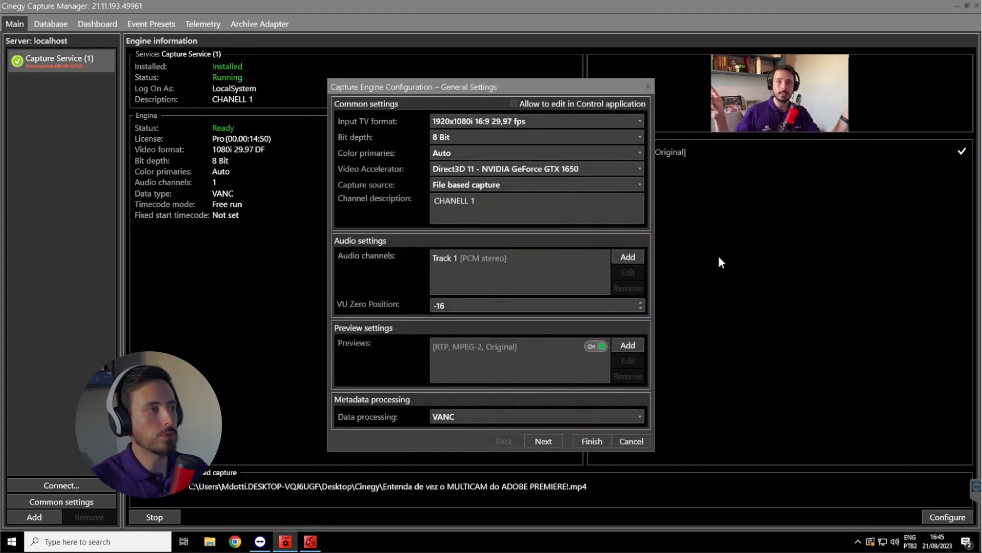
drag(495, 90, 506, 89)
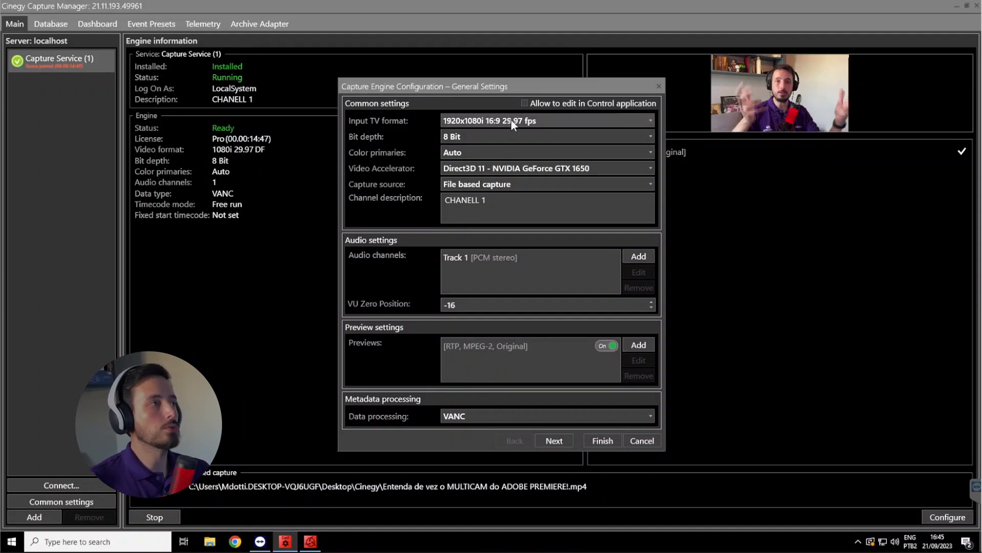
click(594, 125)
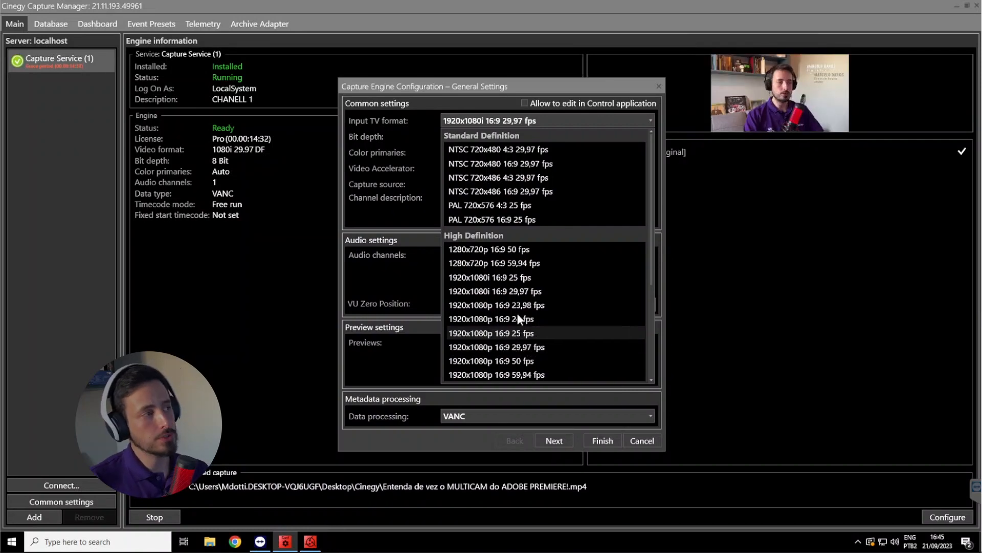
click(489, 279)
click(473, 136)
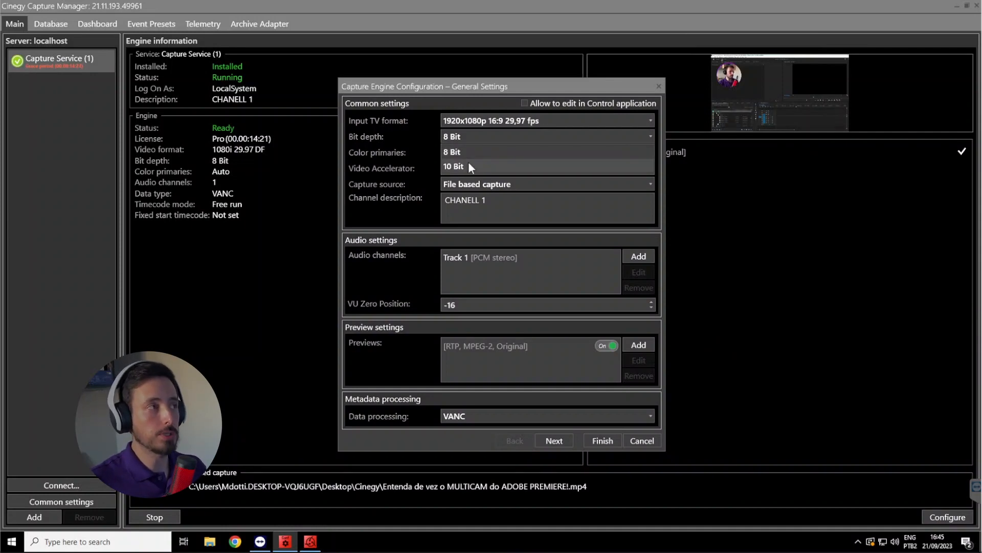
click(468, 152)
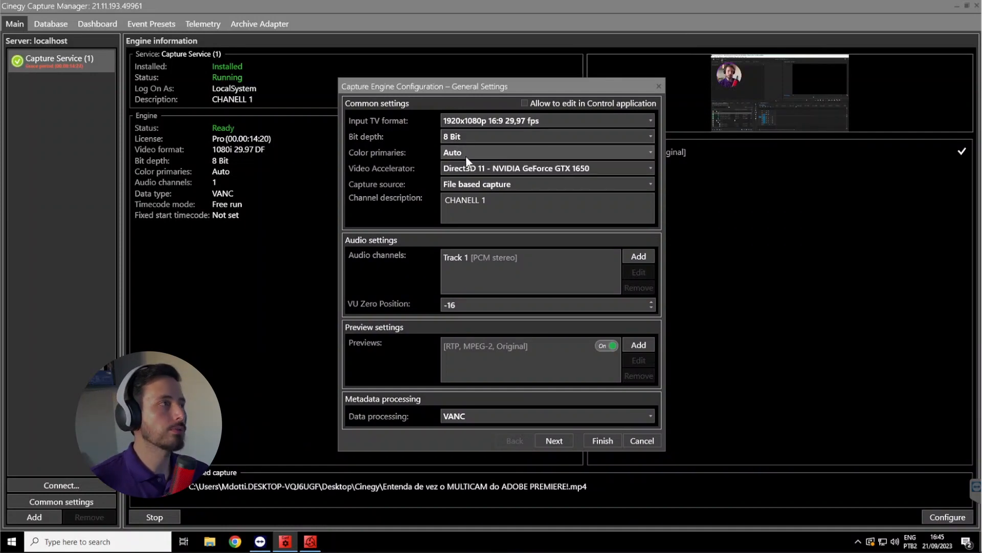
Choose Auto for the color primaries and Direct3D 11 - NVIDIA GeForce GTX 1650 as the video accelerator
click(466, 156)
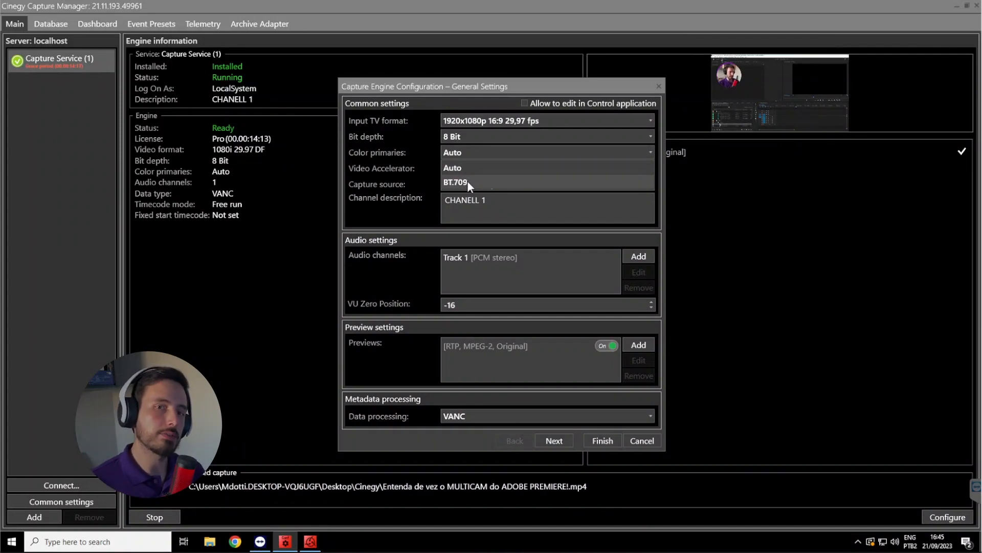
click(463, 168)
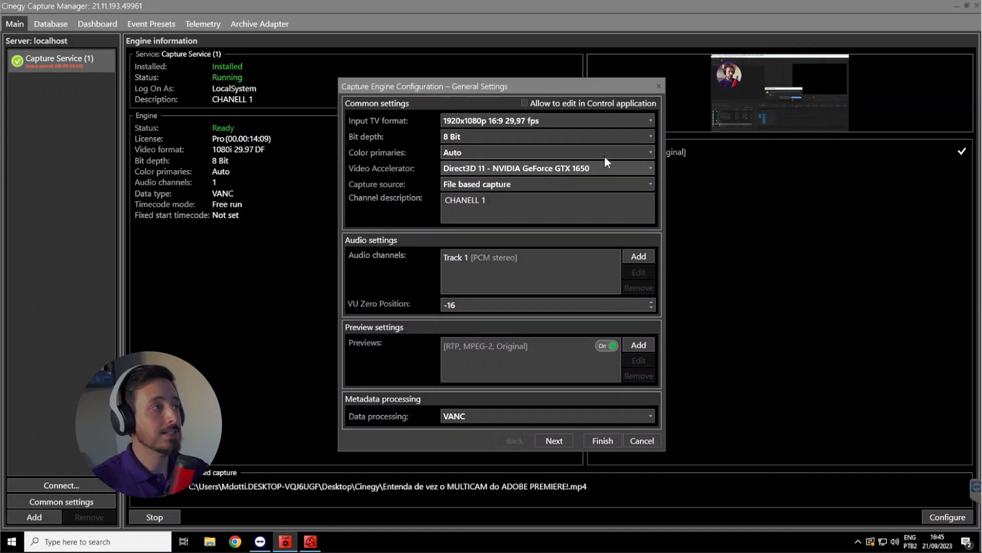
click(642, 166)
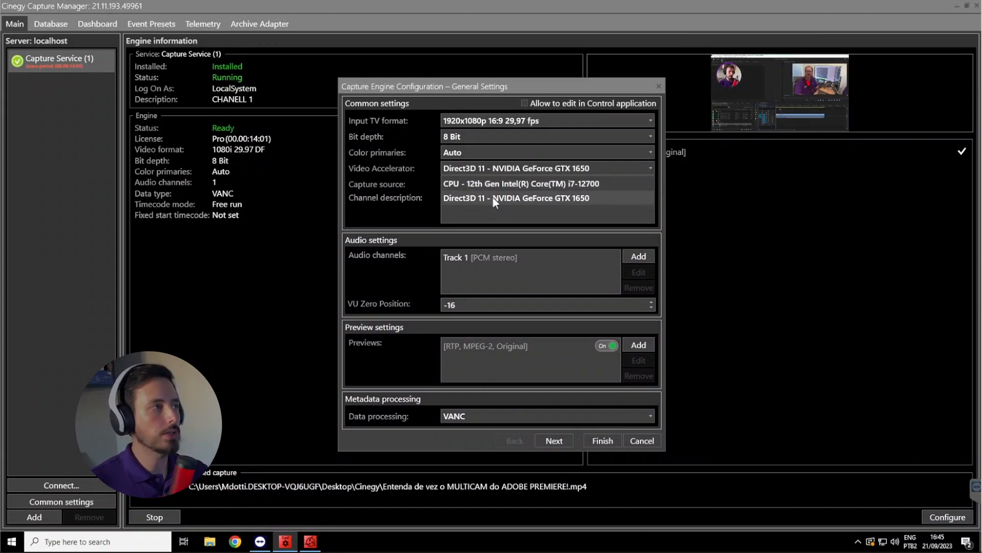
click(540, 200)
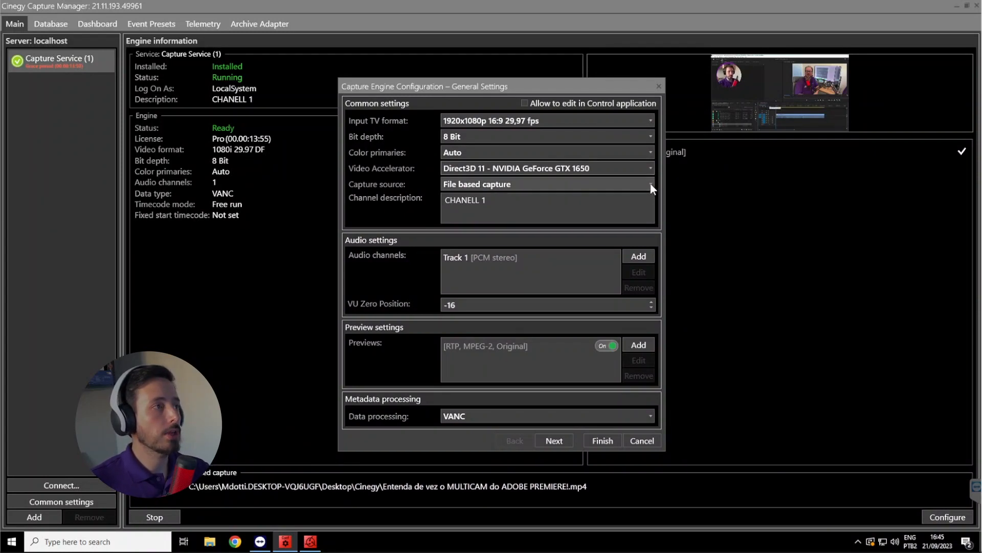
Look through the available capture sources and set the capture source to Decklink video board
click(581, 185)
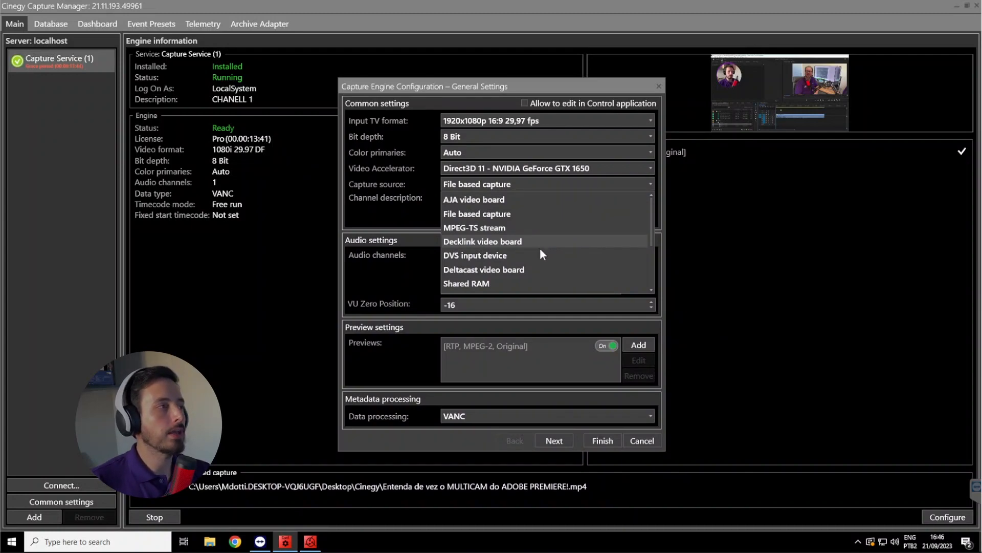
scroll(540, 247, down, 2)
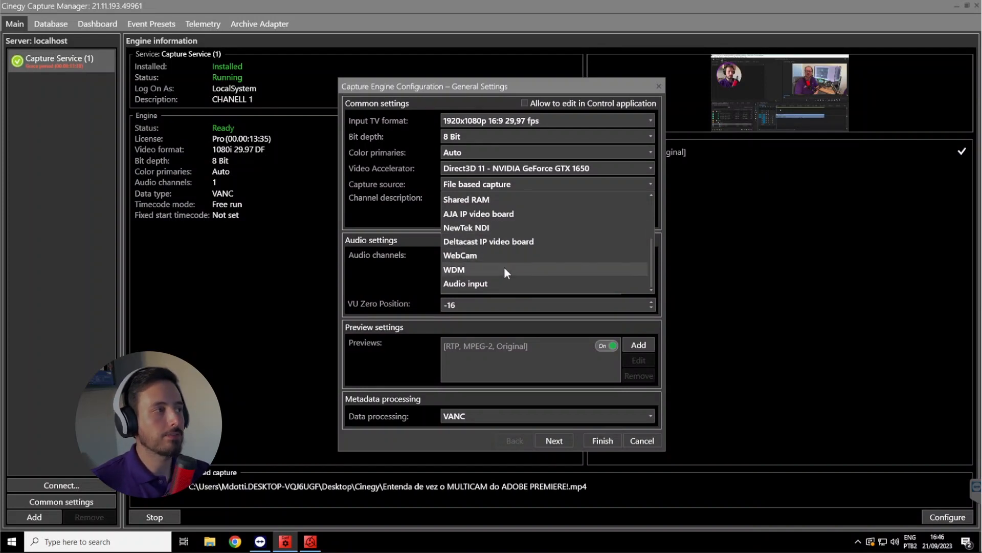
scroll(504, 268, up, 2)
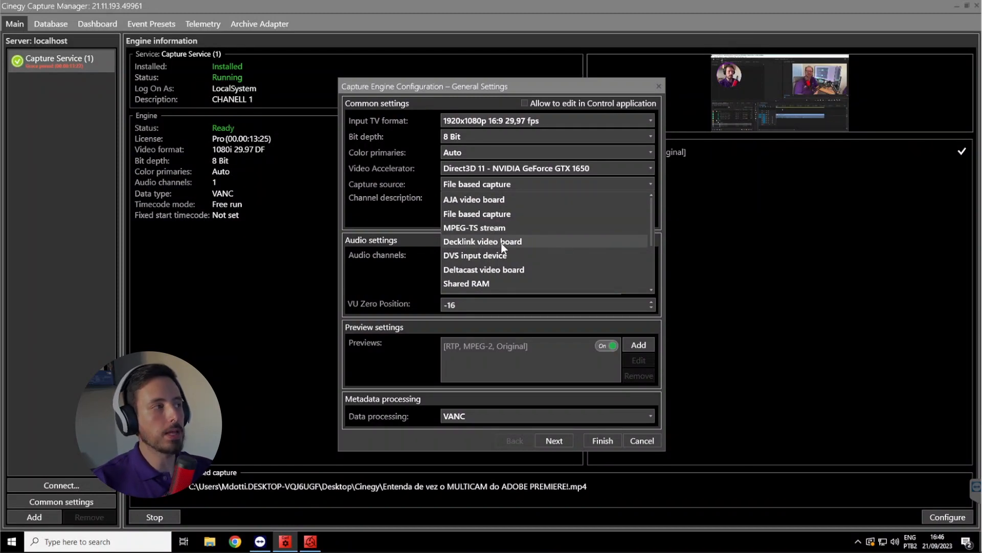
click(466, 245)
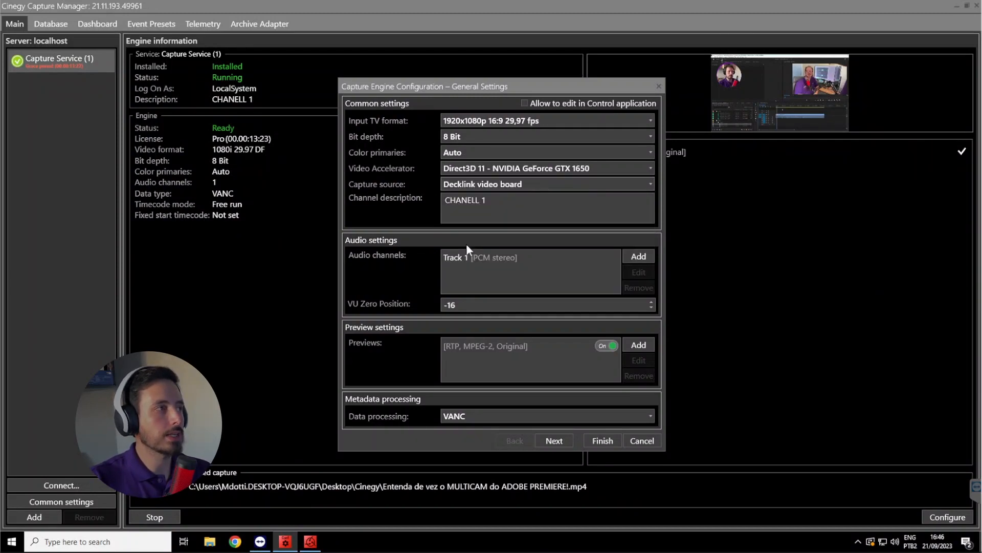
Replace the channel description with Canal01
drag(488, 200, 443, 201)
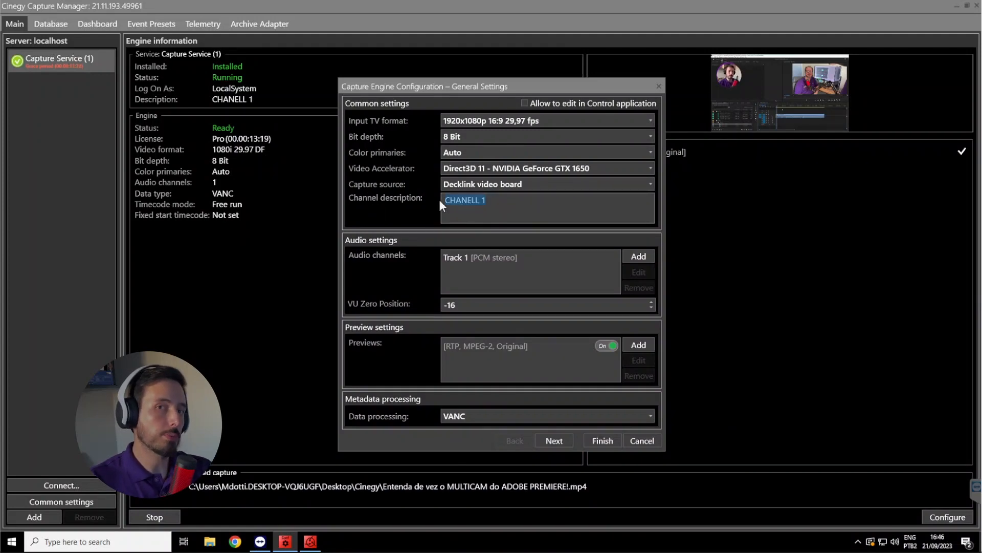
text(C)
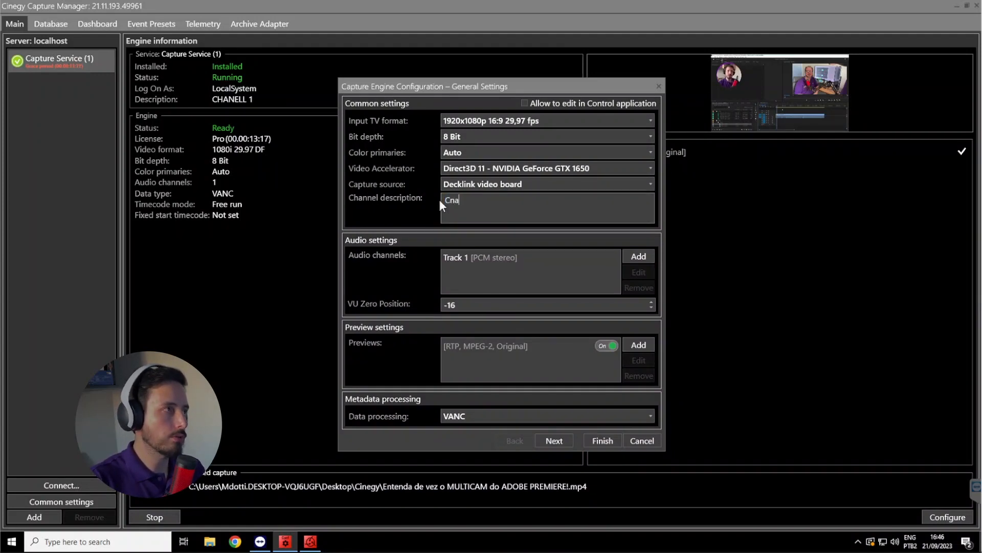
text(na)
key(BackSpace)
key(BackSpace)
text(an)
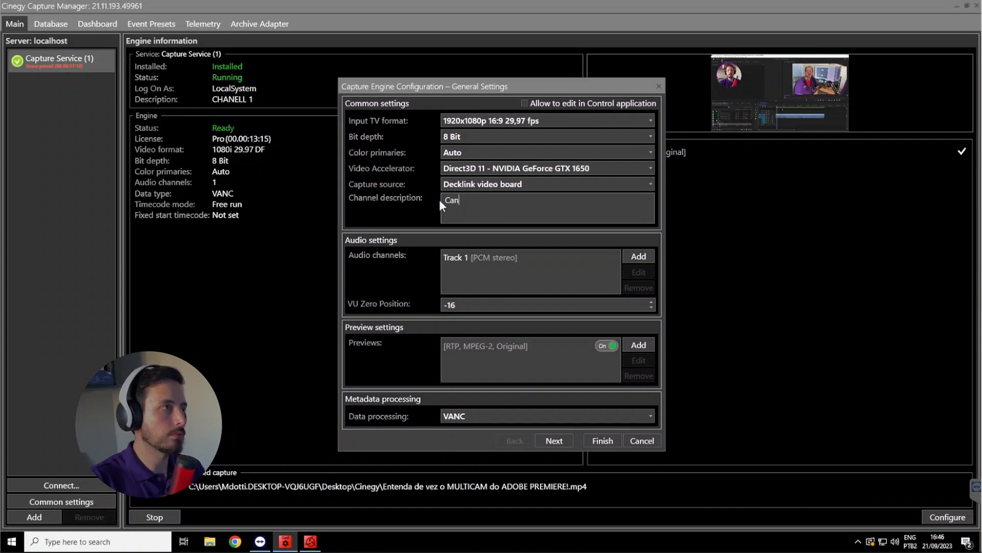
text(al01)
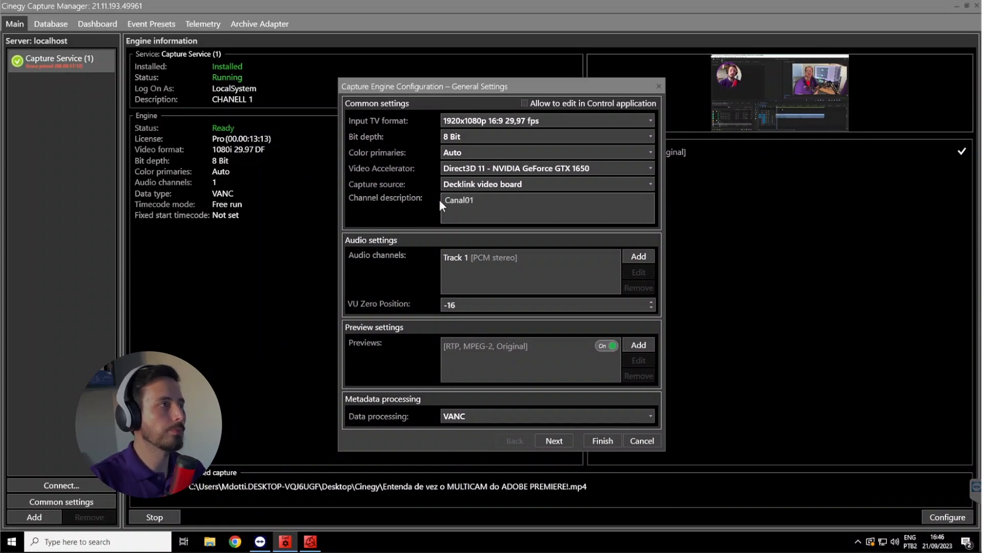
Try adding a second audio track and view its audio channel configuration
click(637, 256)
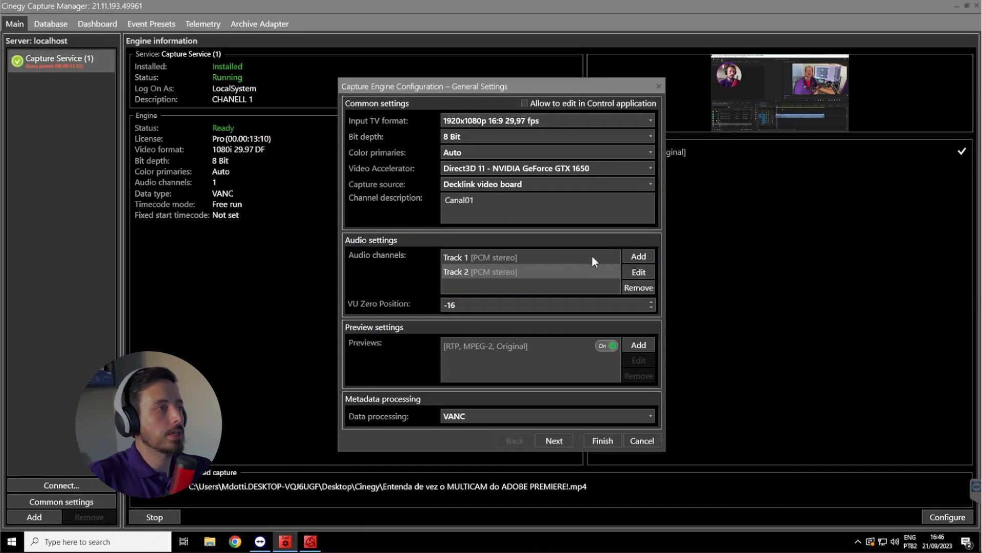
click(611, 272)
click(638, 272)
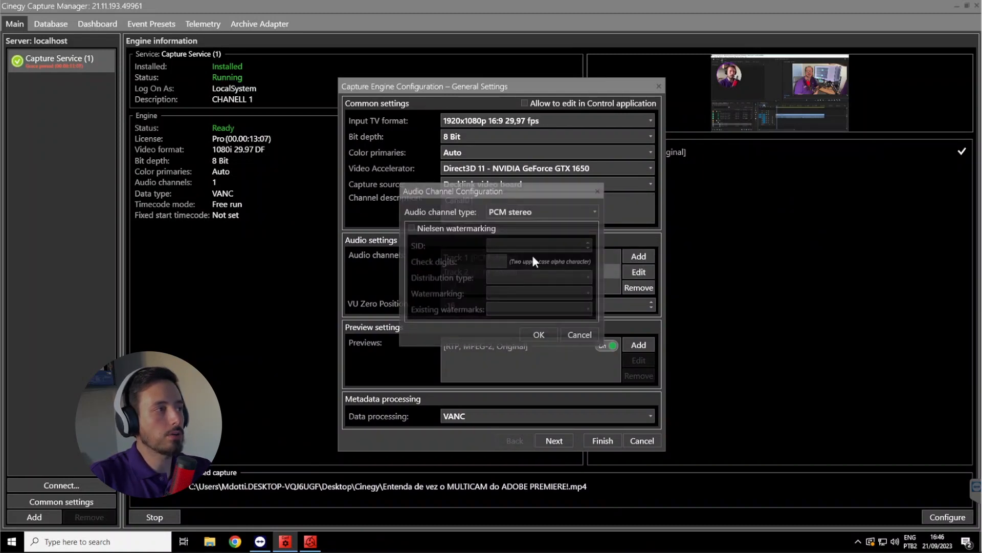
click(575, 331)
Choose PCM stereo as the audio channel type for Track 1 and confirm the configuration
click(538, 214)
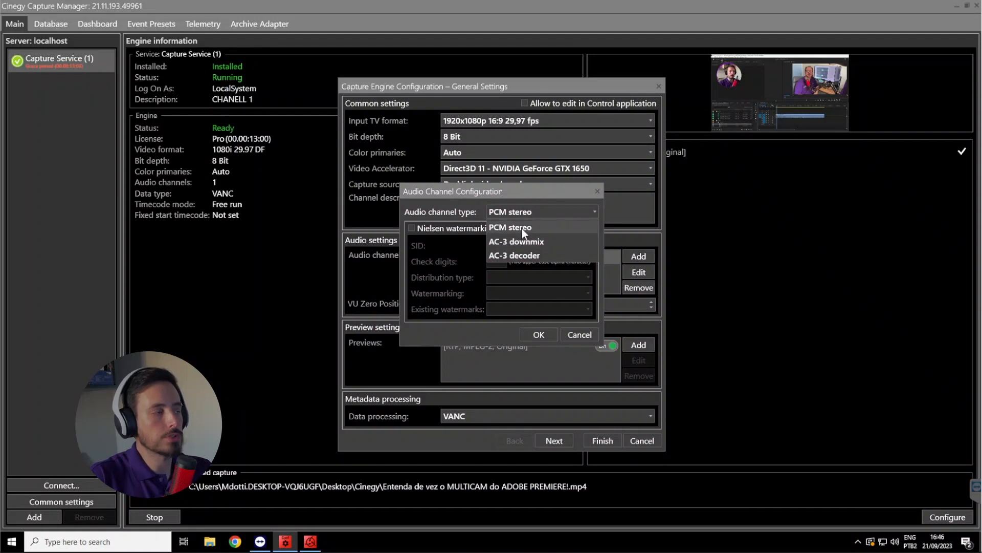
click(523, 226)
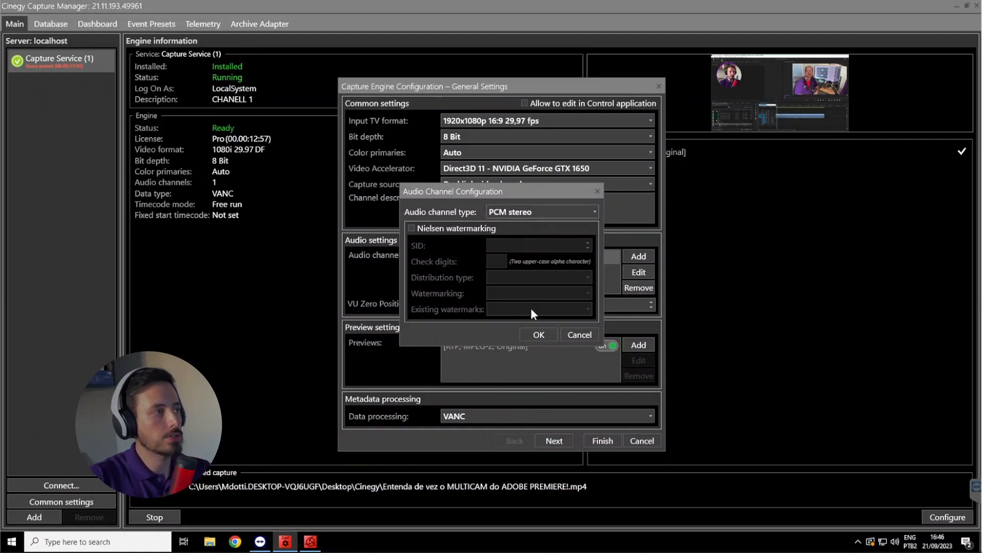
click(539, 335)
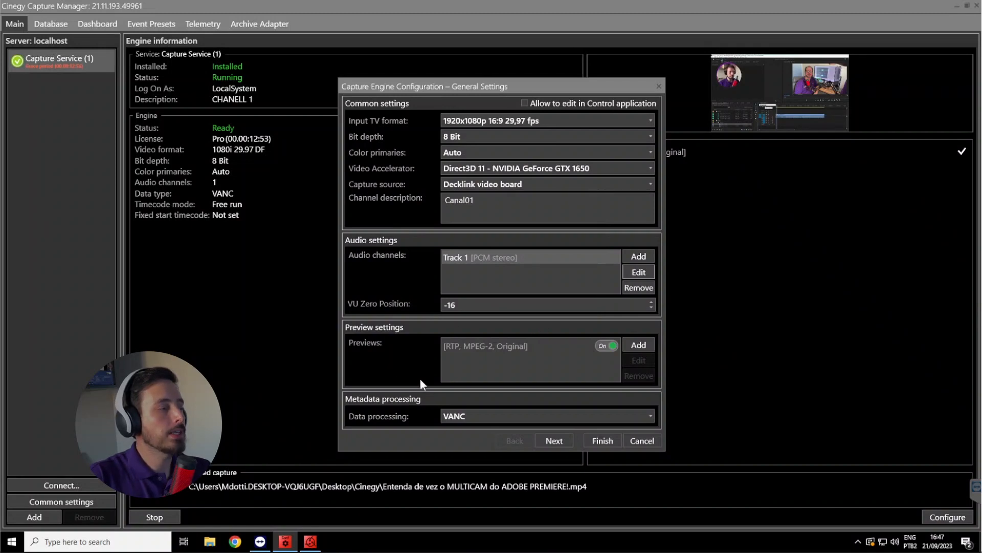
Remove the existing preview and add an MPEG-TS multicast preview using RTP, MPEG-2 and Original size
click(527, 345)
click(634, 374)
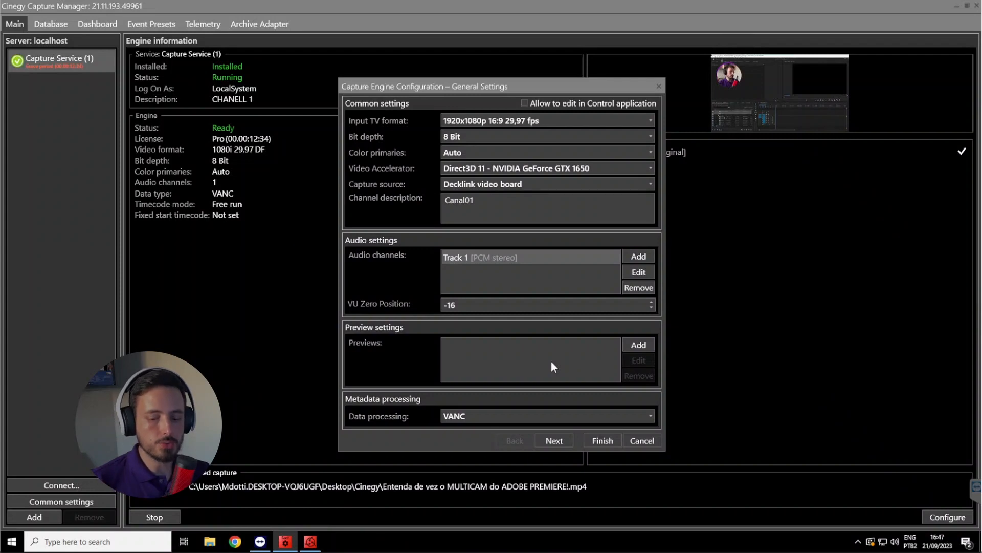
click(639, 344)
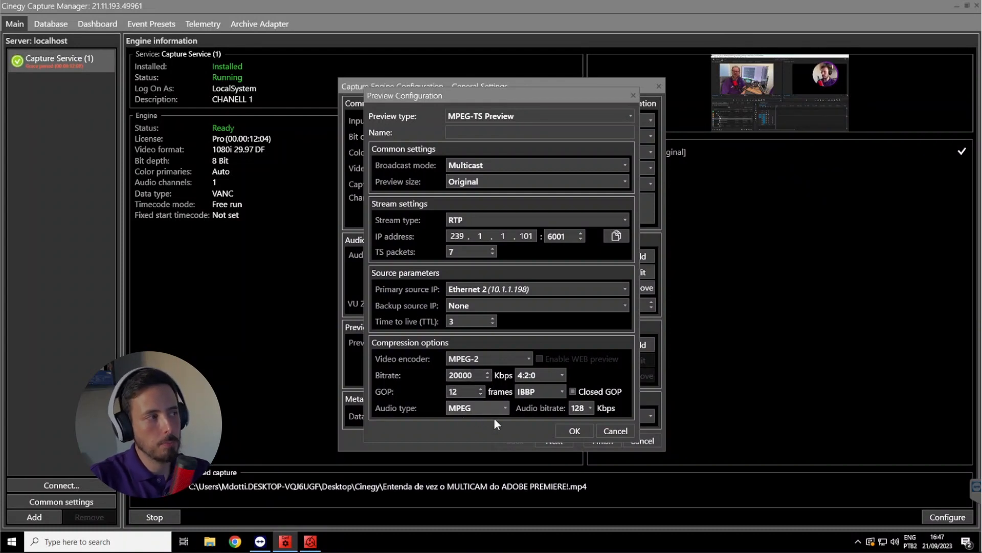
click(574, 431)
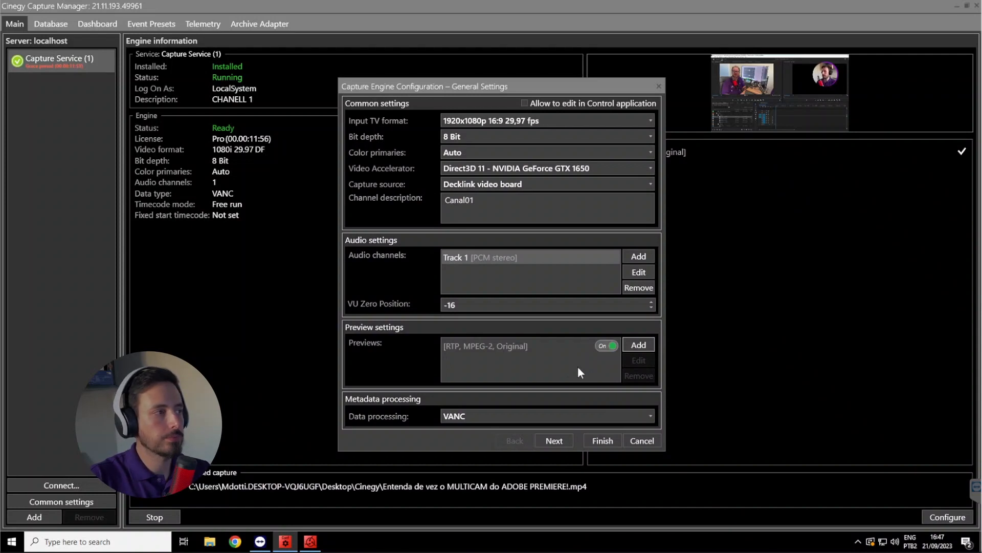
In the timecode settings, choose PC clock as the source and DF (Drop Frame) as the timecode type
click(558, 442)
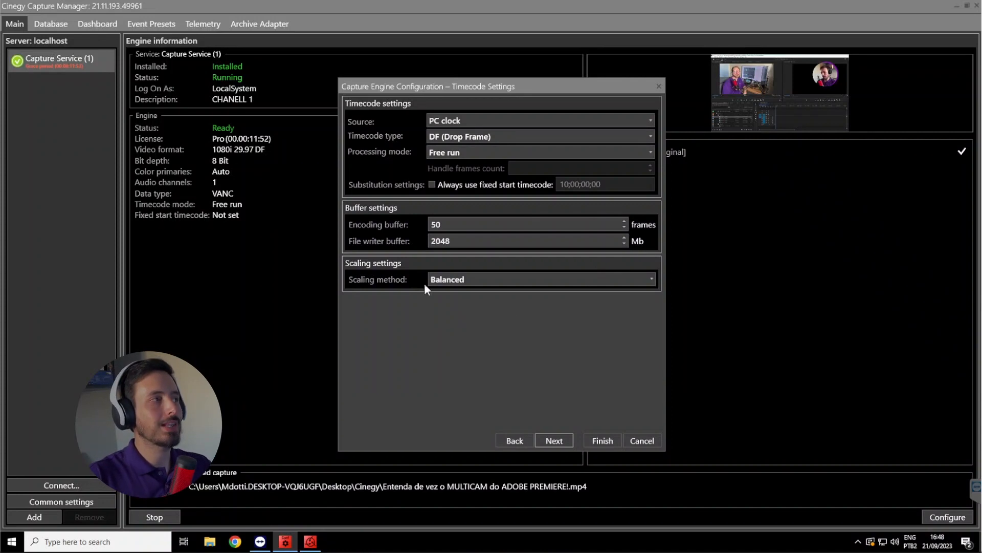
click(490, 118)
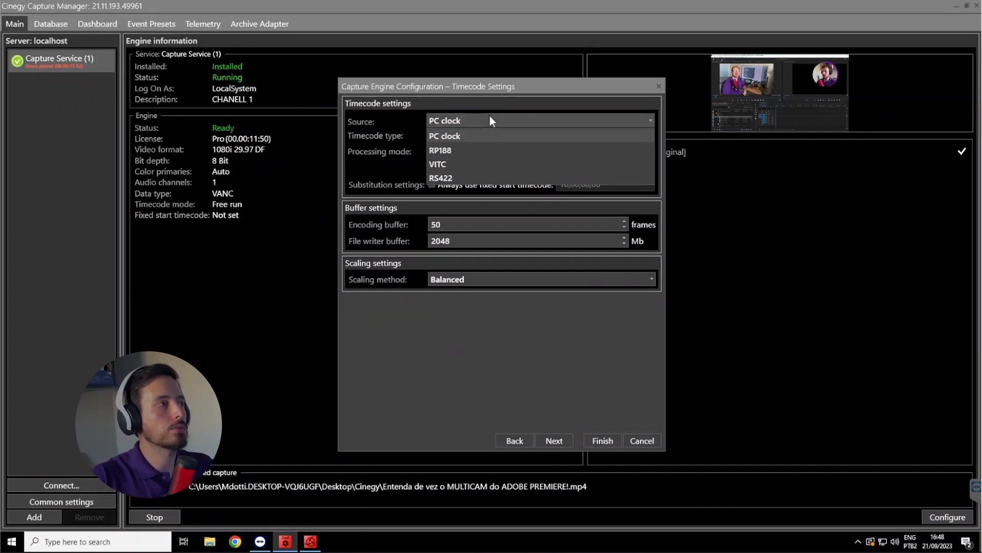
click(459, 136)
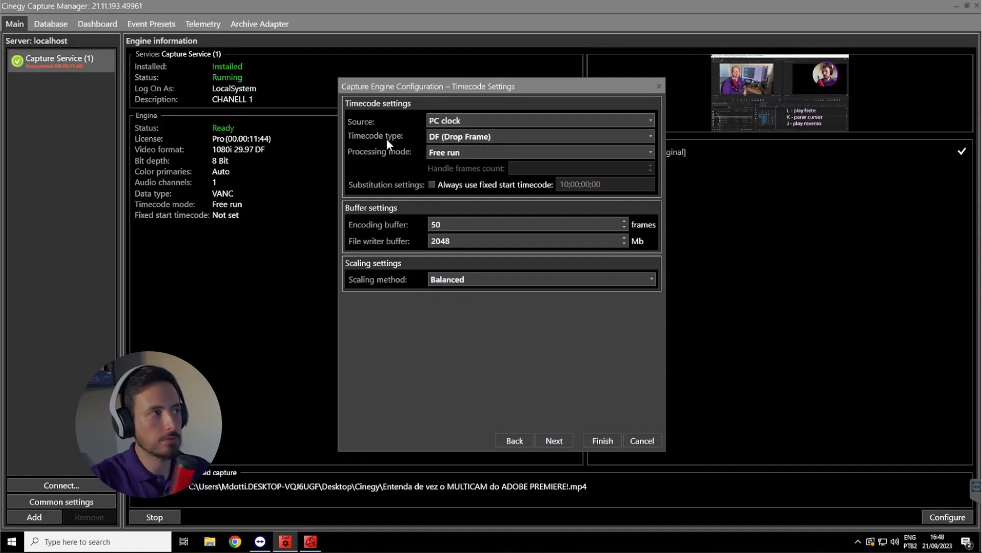
click(493, 137)
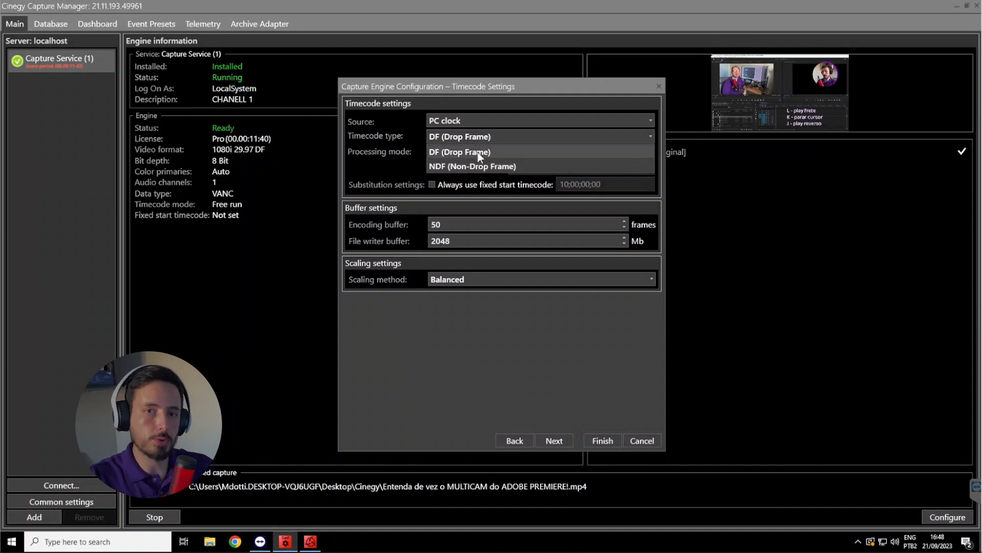
click(479, 152)
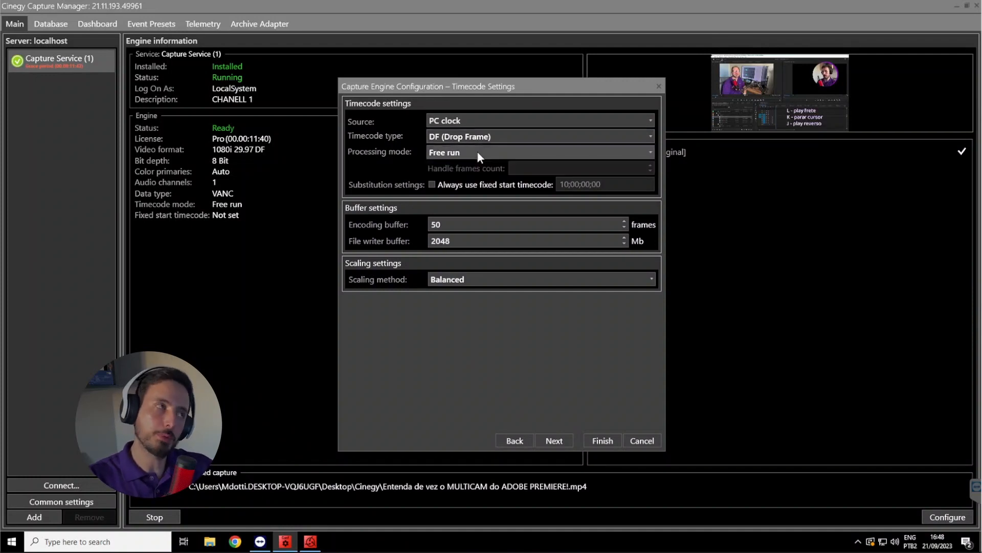
Proceed to the DeckLink parameters, try board number 1 and return the board number to 0
click(567, 442)
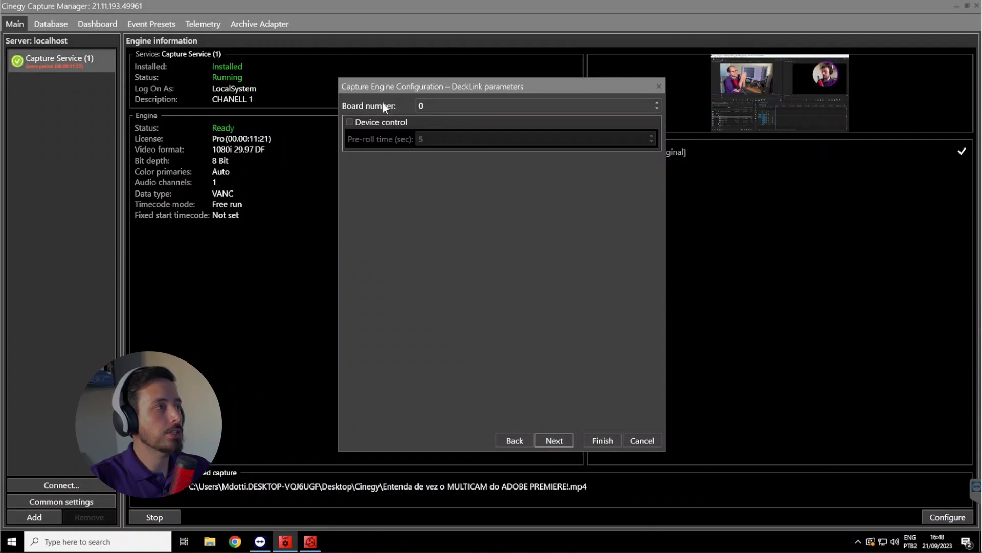
double_click(429, 106)
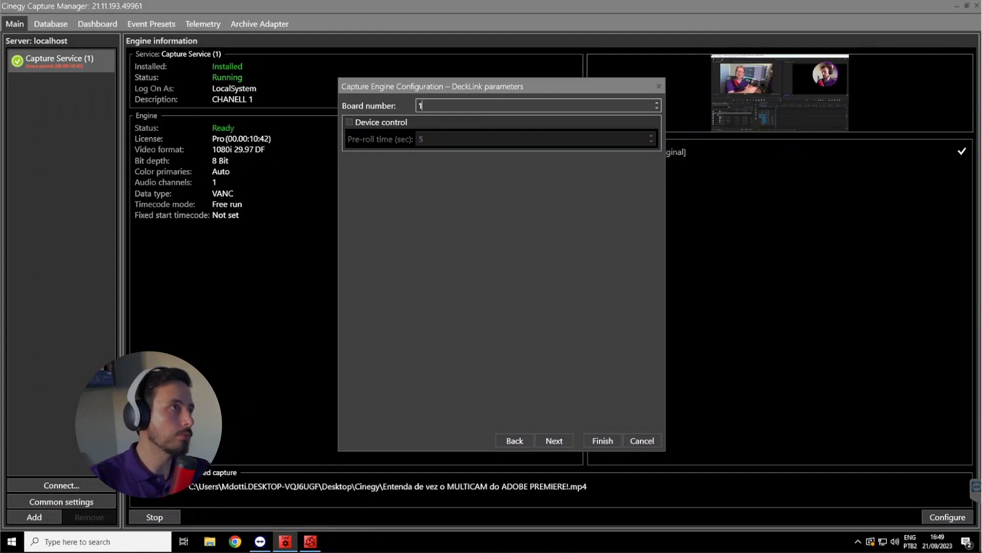
double_click(431, 109)
text(0)
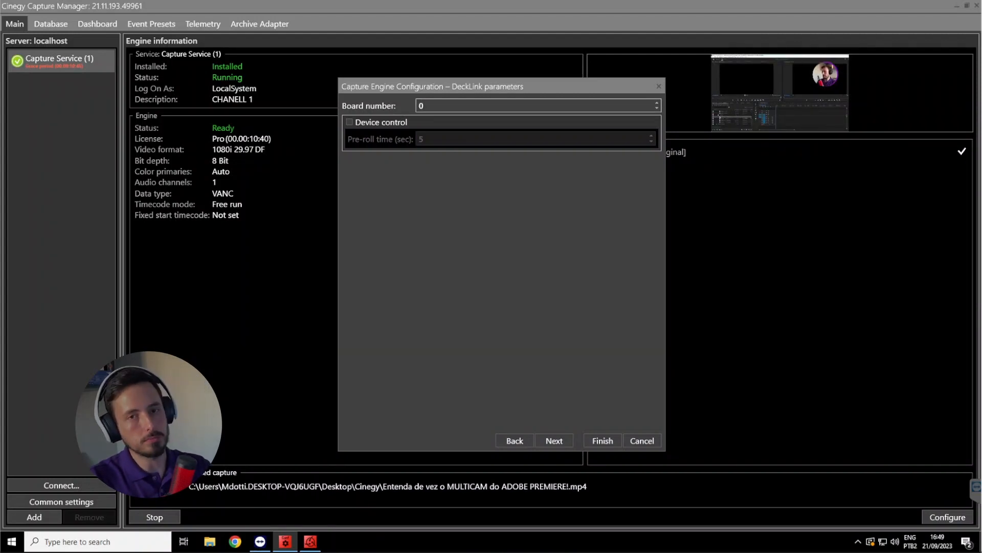
Try board numbers 1 through 4, return the DeckLink board number to 0 and finish the engine configuration
drag(431, 106, 404, 109)
text(1)
text(2)
text(3)
text(4)
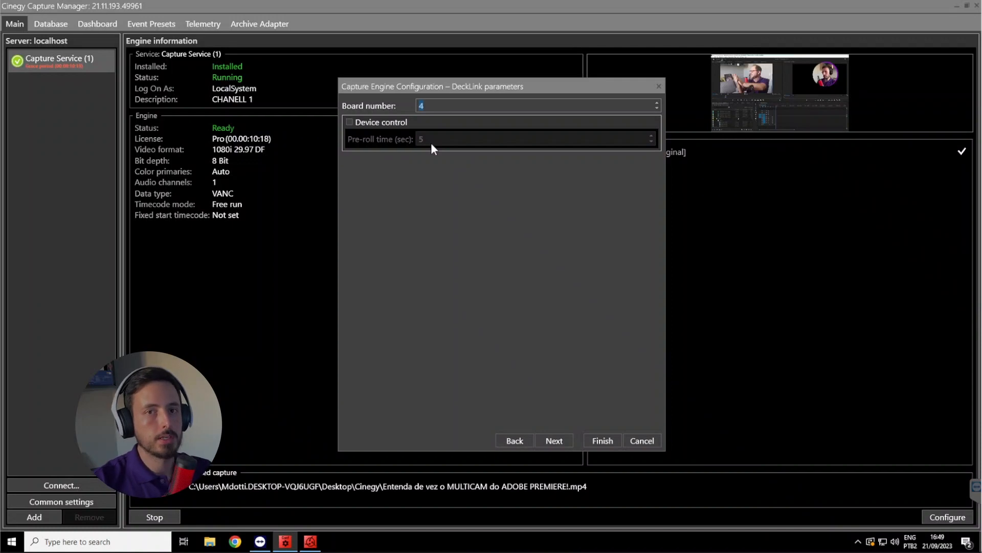
text(0)
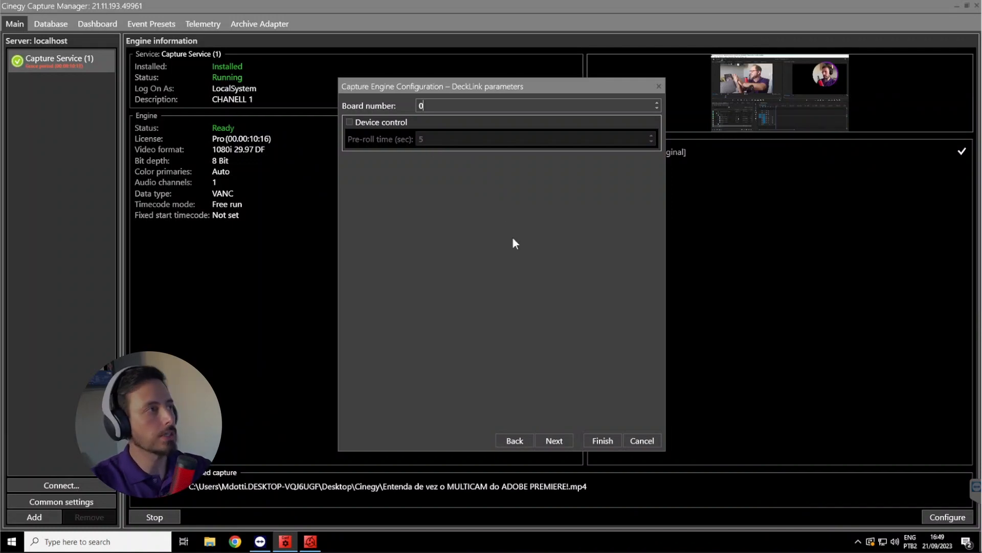
click(554, 440)
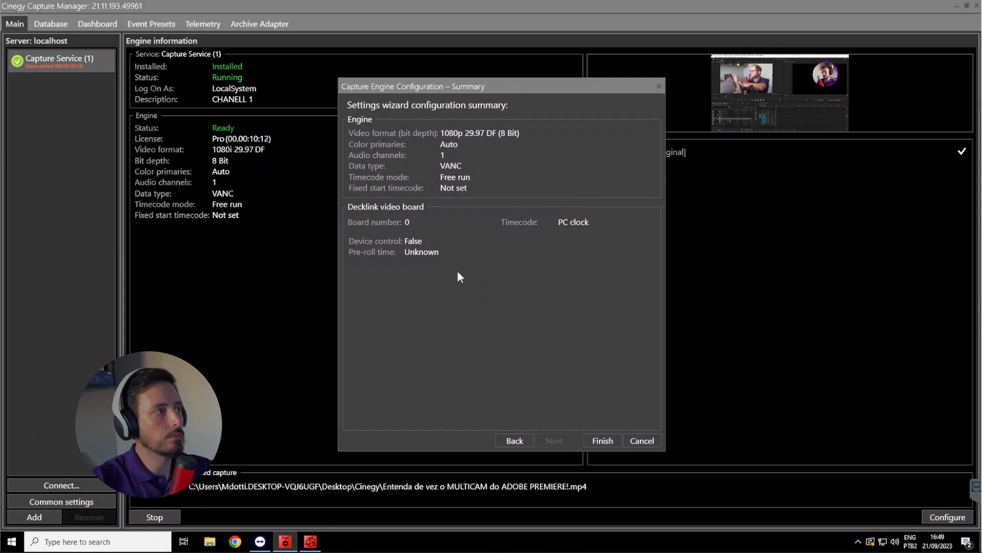
click(600, 438)
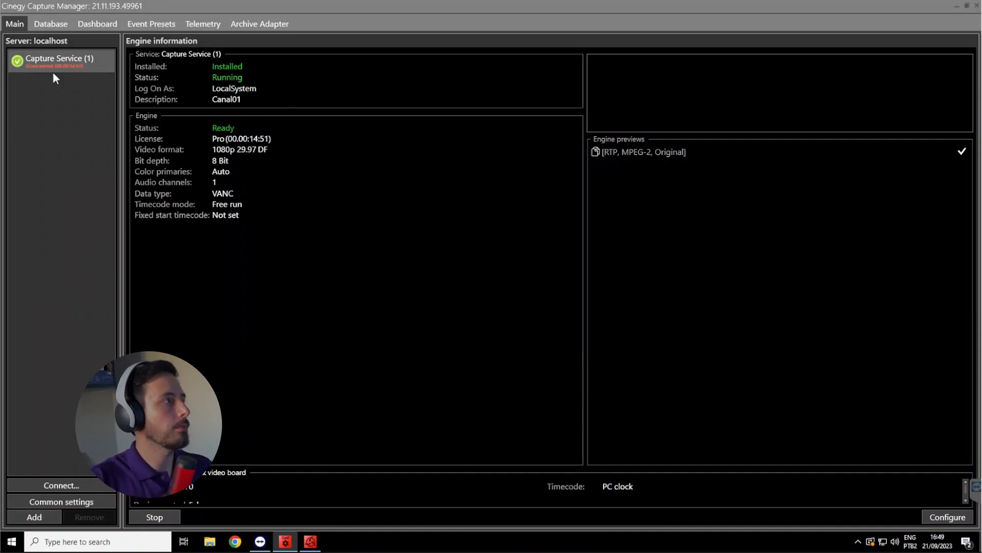
Reopen the engine configuration of Capture Service (1) and change the capture source to File based capture
click(939, 519)
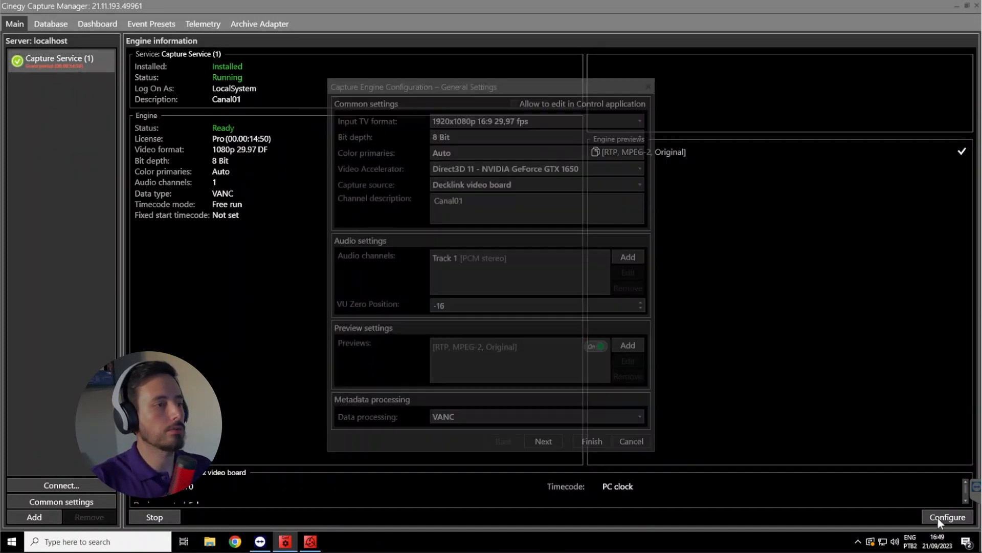
click(545, 437)
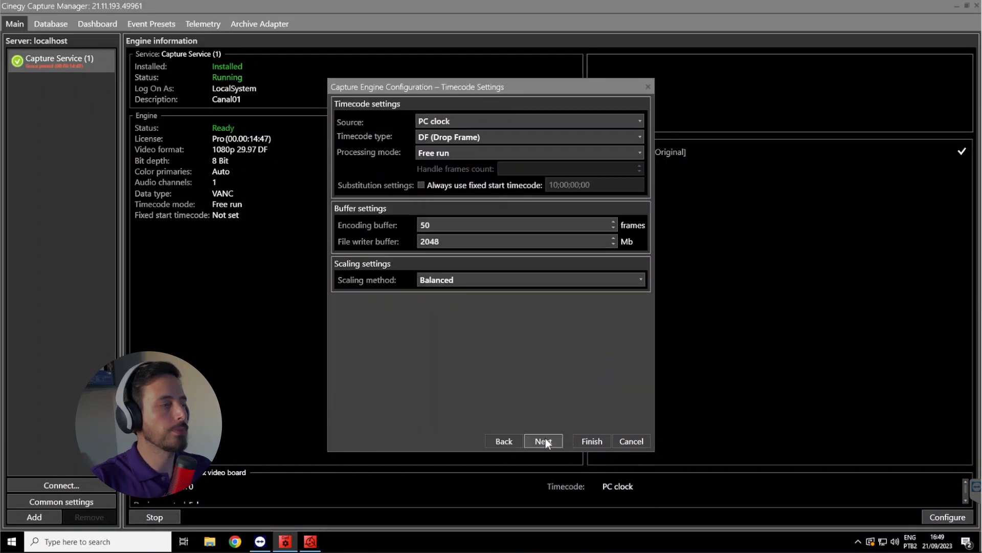
click(512, 440)
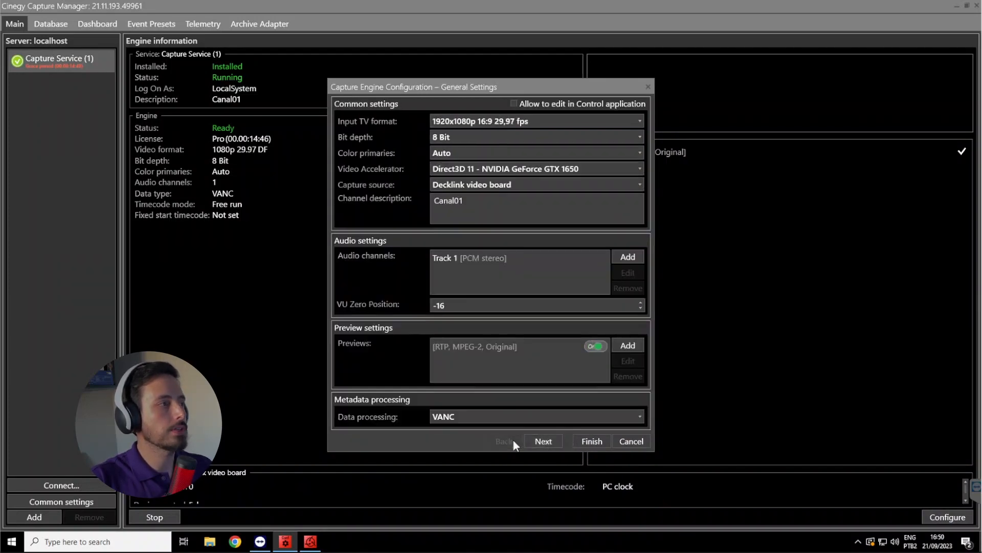
click(458, 186)
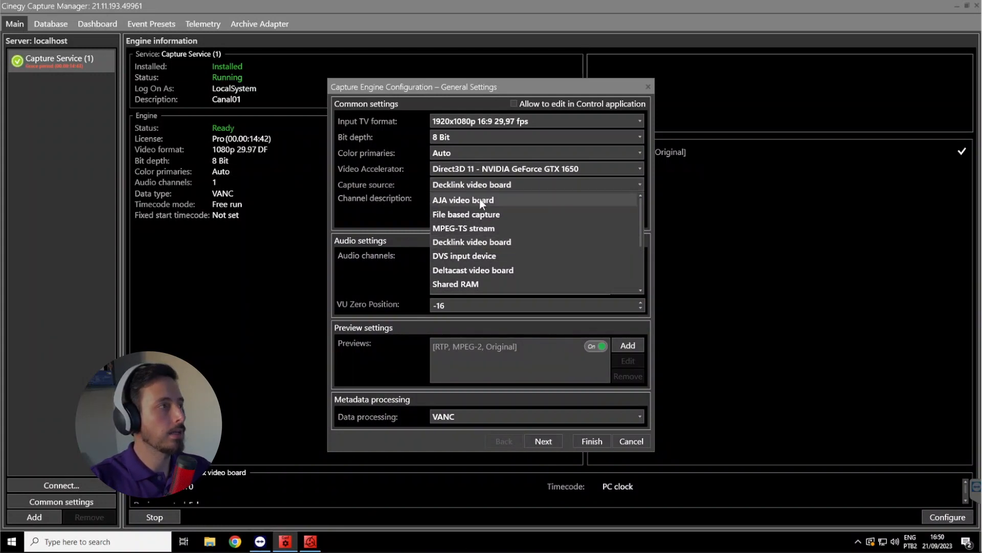
click(480, 215)
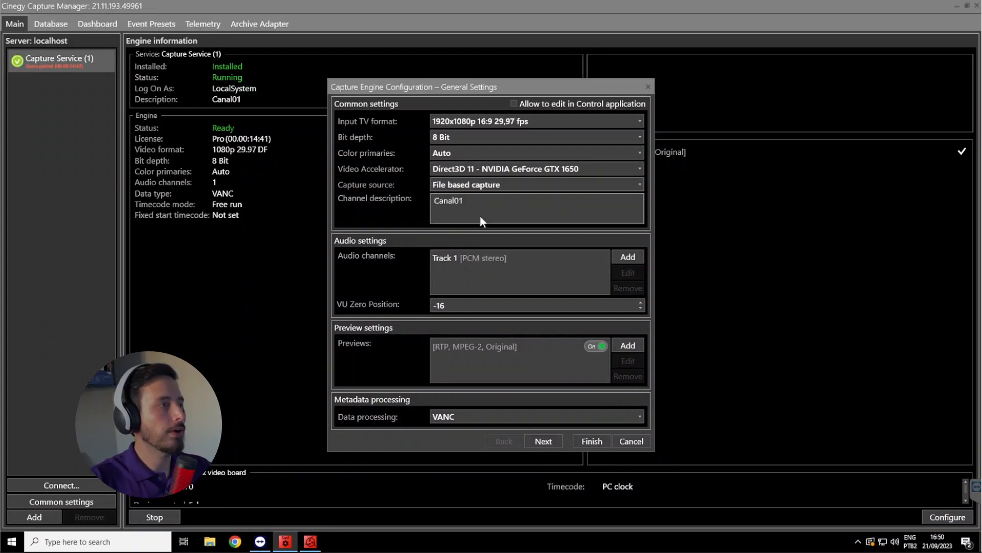
Choose the "Entenda de vez o MULTICAM do ADOBE PREMIERE!" video in the Cinegy folder as the source file and finish the configuration
click(541, 441)
click(542, 441)
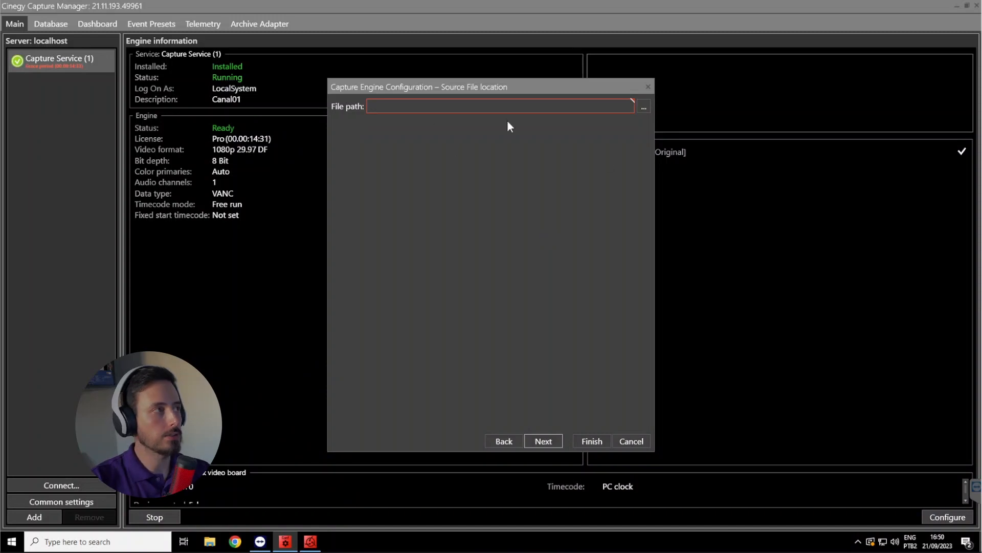
click(643, 107)
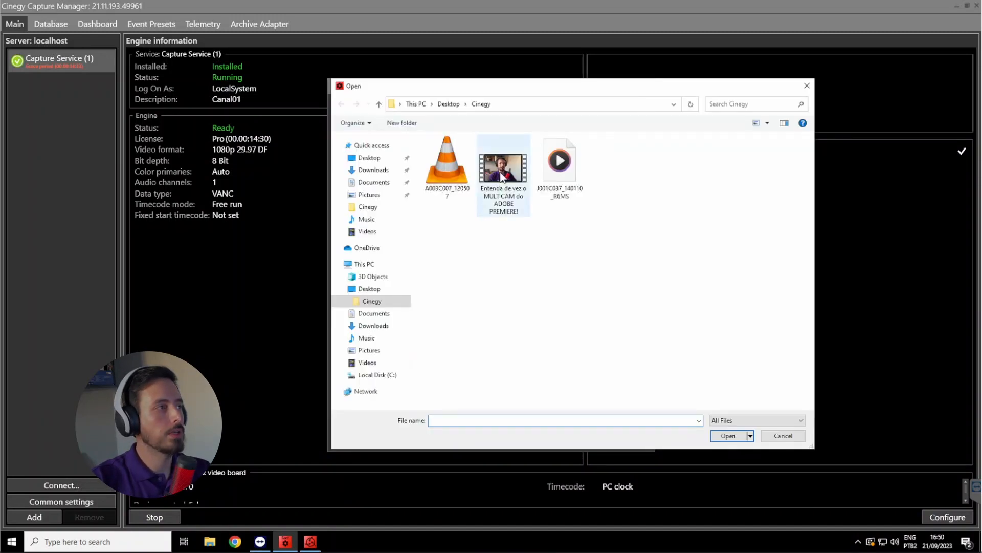
double_click(502, 174)
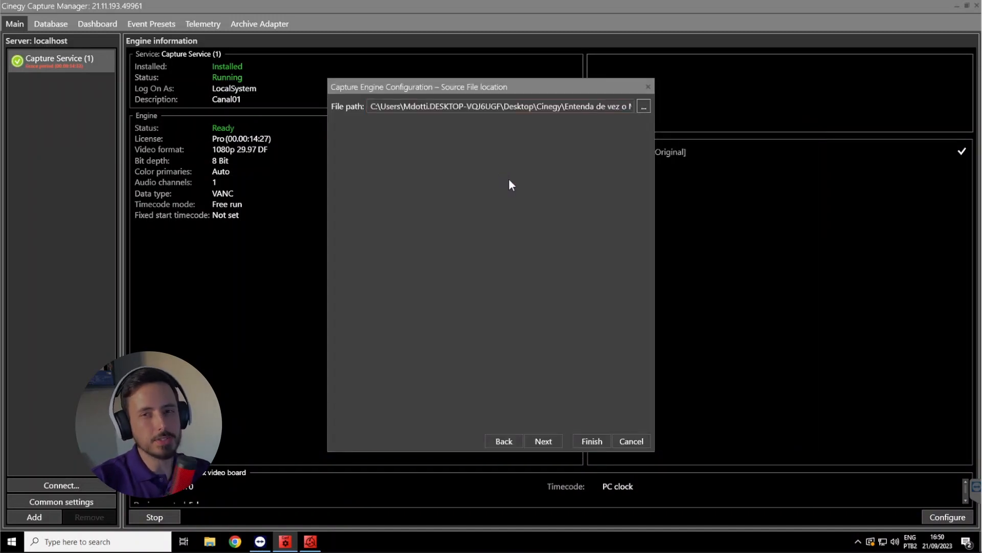
click(547, 441)
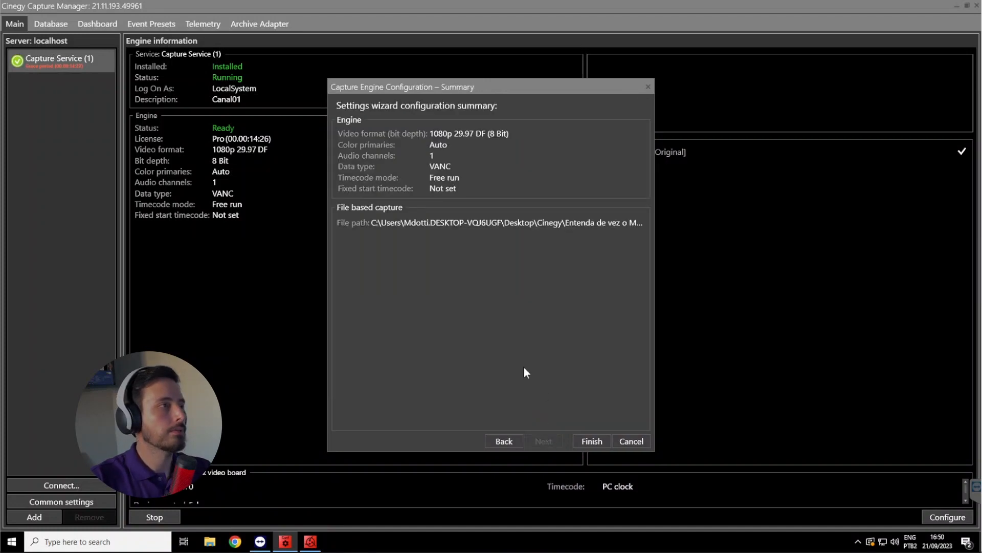
click(587, 439)
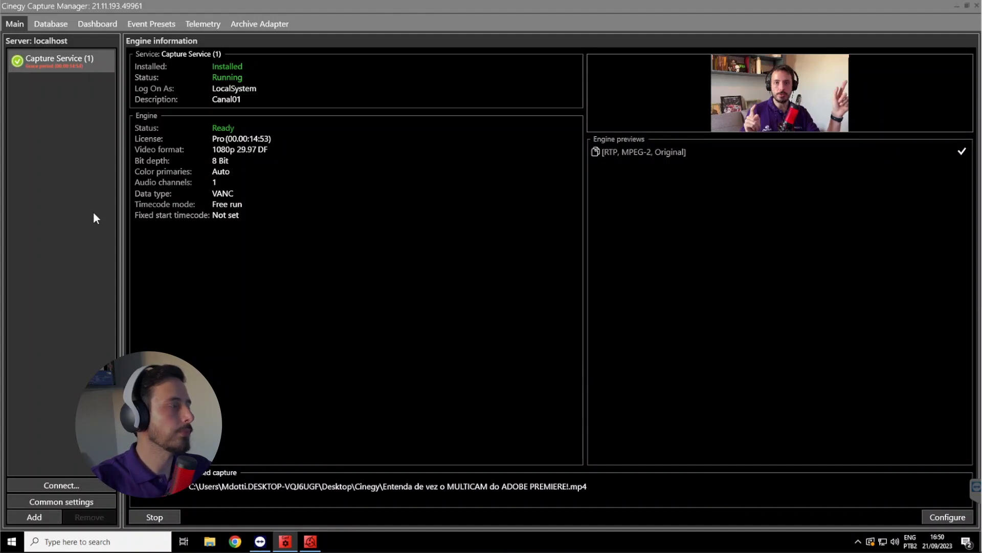
Add a second capture service on localhost and start it
click(48, 514)
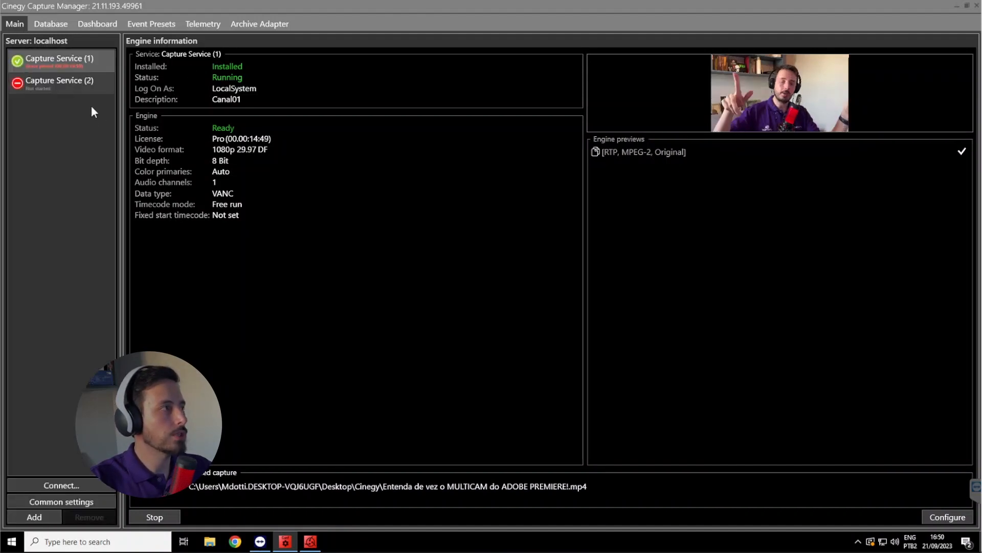
click(64, 87)
click(167, 514)
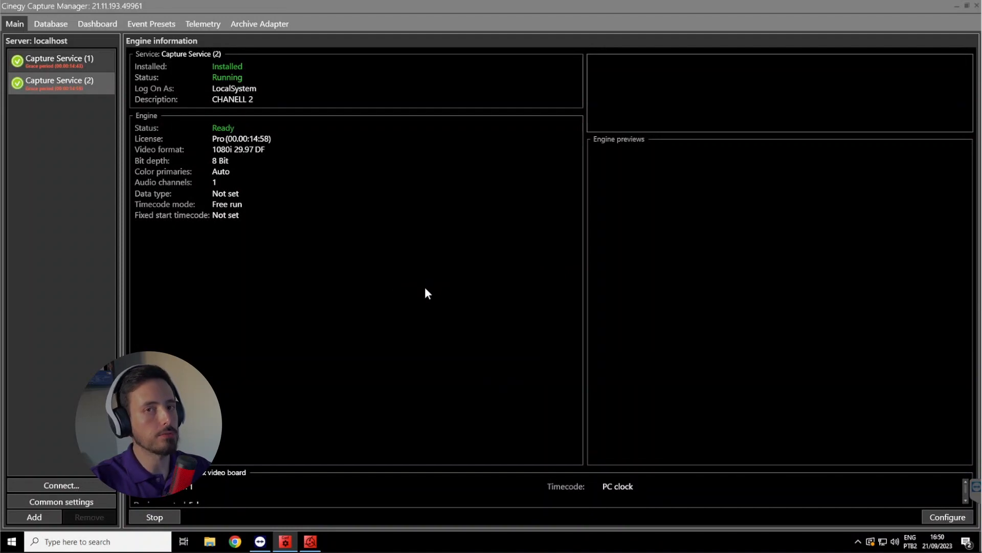
In the engine configuration of Capture Service (2), set the channel description to "Canal 2" and add an MPEG-TS multicast preview using RTP
click(945, 517)
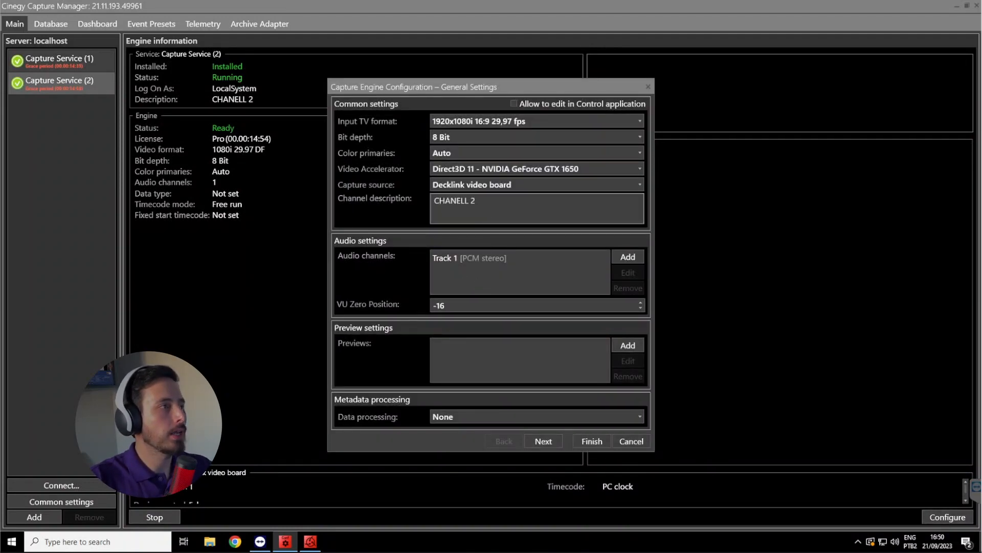
drag(478, 201, 398, 200)
text(Cana)
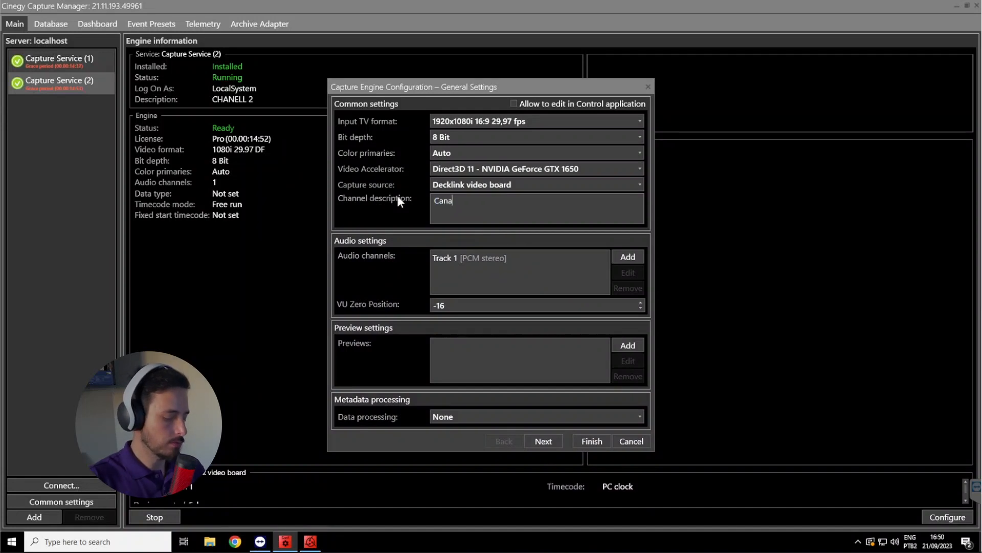
text(l 2)
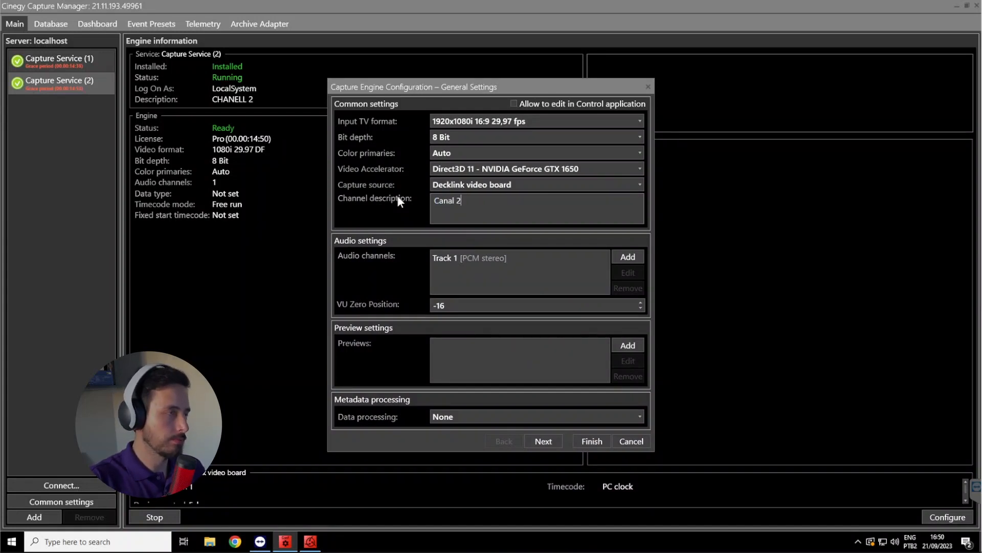
click(628, 346)
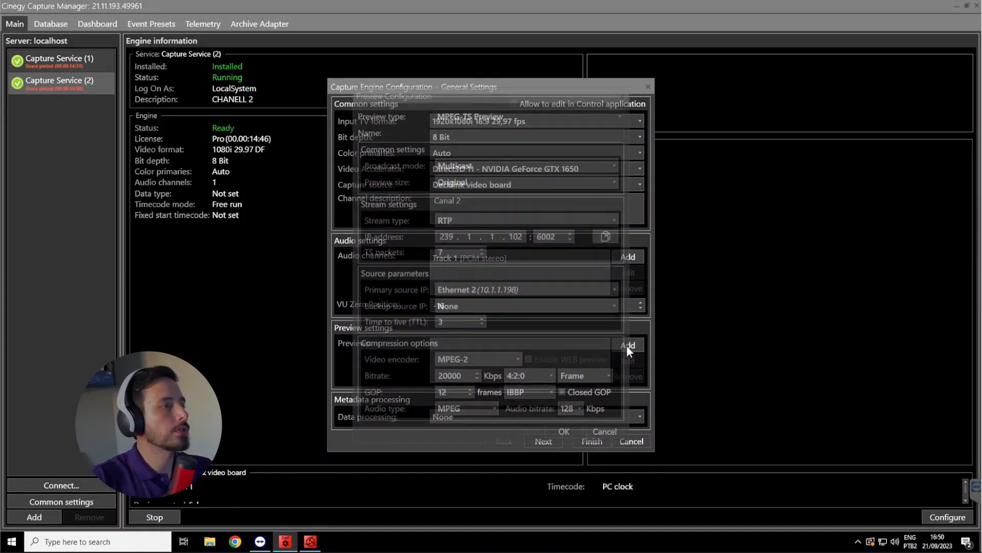
click(564, 431)
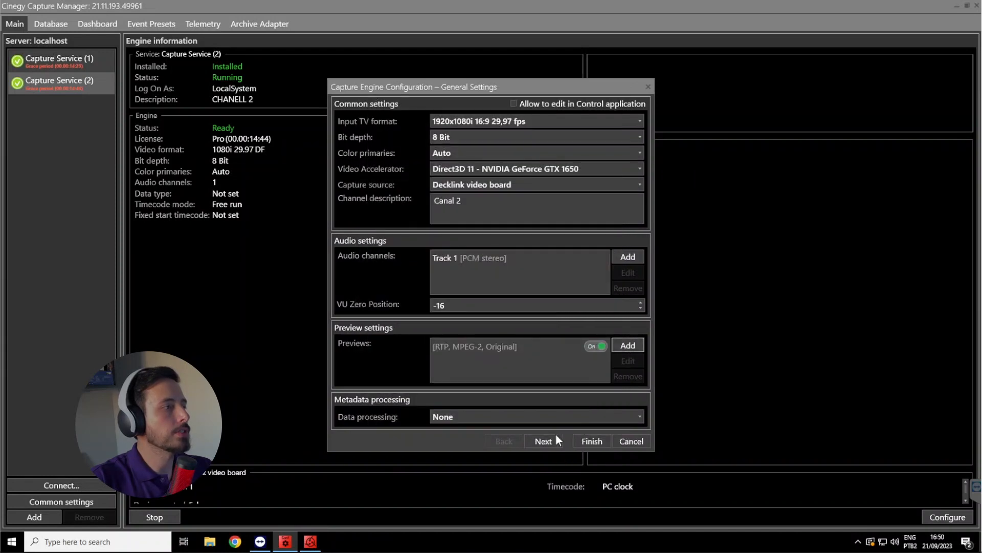
Set the input TV format to 1920x1080p 16:9 29,97 fps and the capture source to File based capture
click(486, 122)
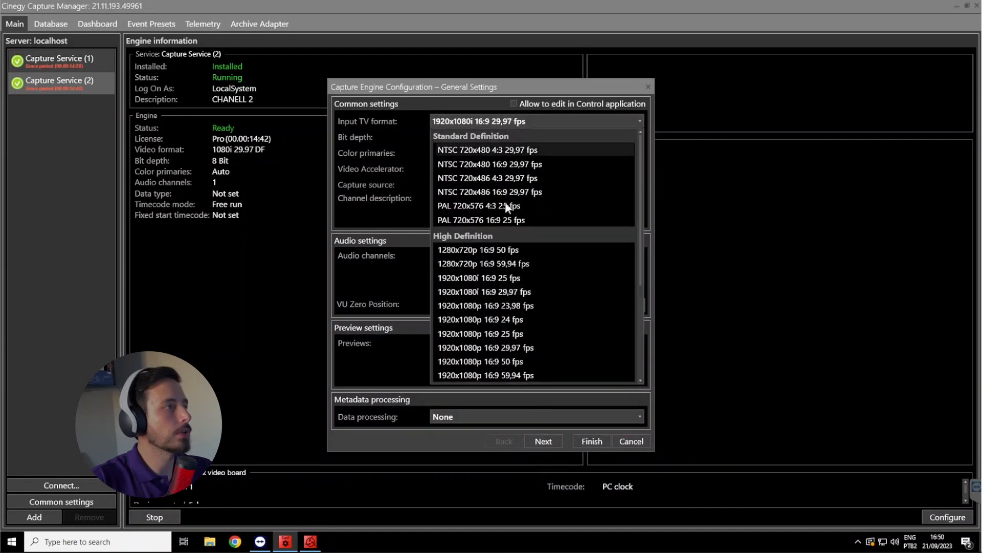
click(526, 347)
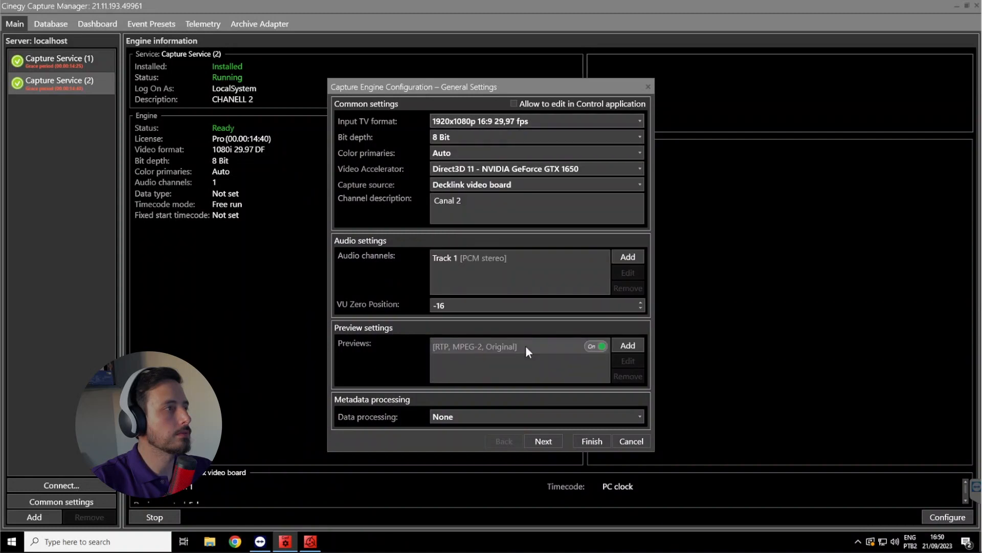
click(471, 184)
click(468, 214)
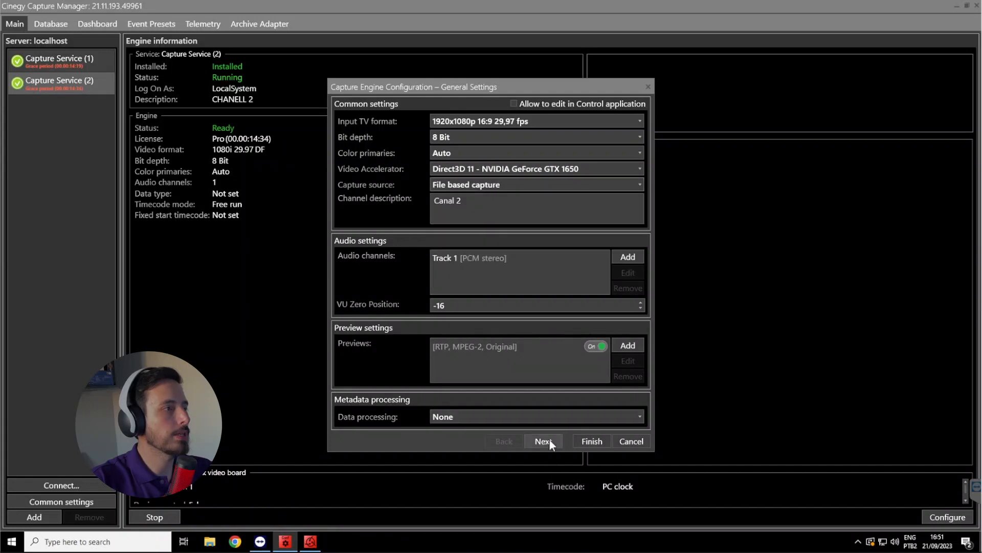
Choose J001C037_140110_R6MS.mov in the Cinegy folder as the source file and finish the configuration of Capture Service (2)
click(543, 441)
click(543, 440)
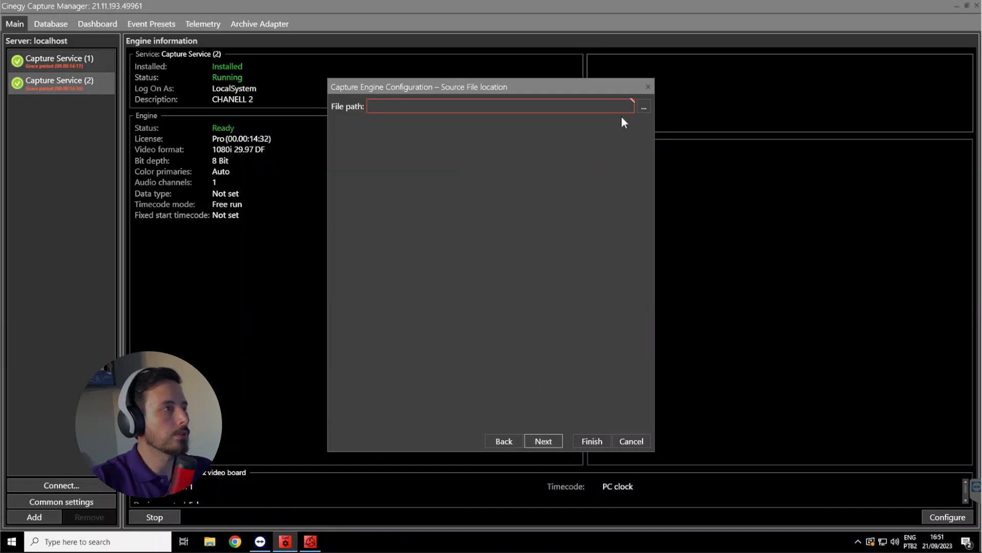
click(644, 106)
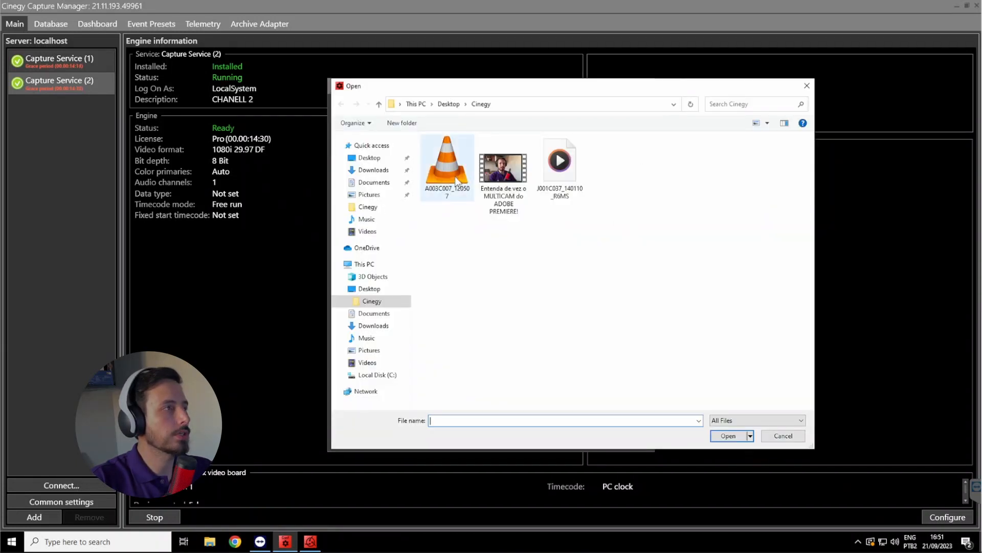
double_click(563, 184)
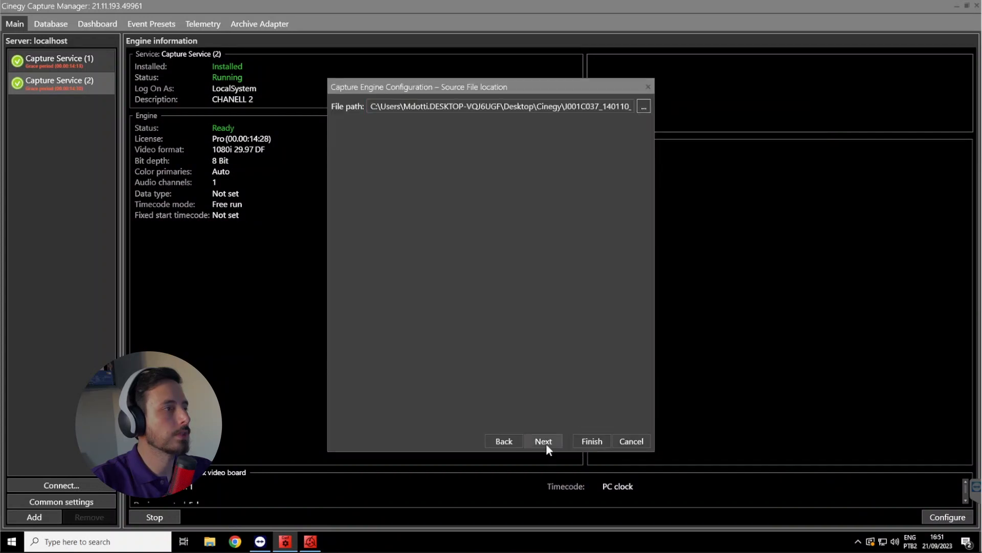
click(543, 441)
click(585, 441)
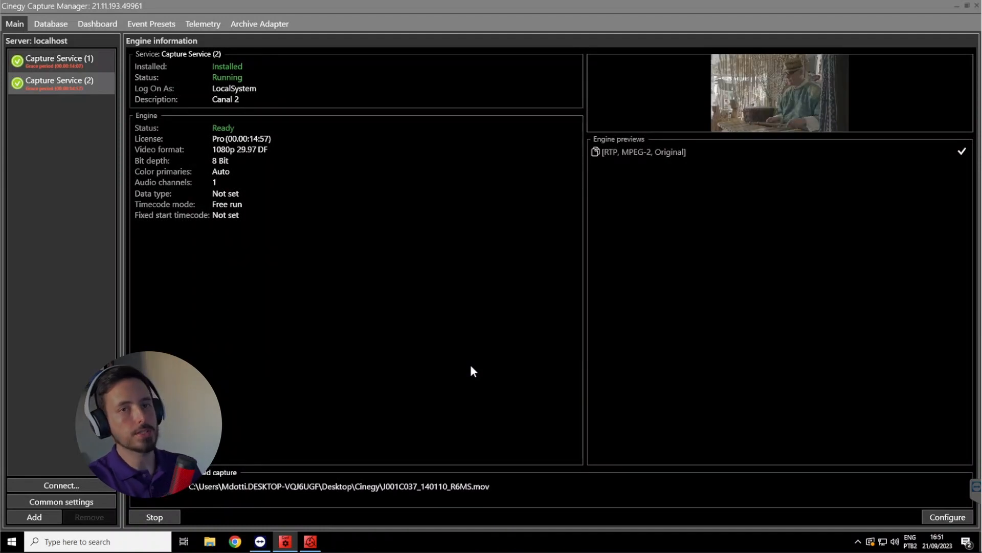
Switch back and forth between Capture Service (1) and Capture Service (2) to compare their previews and engine information
click(60, 62)
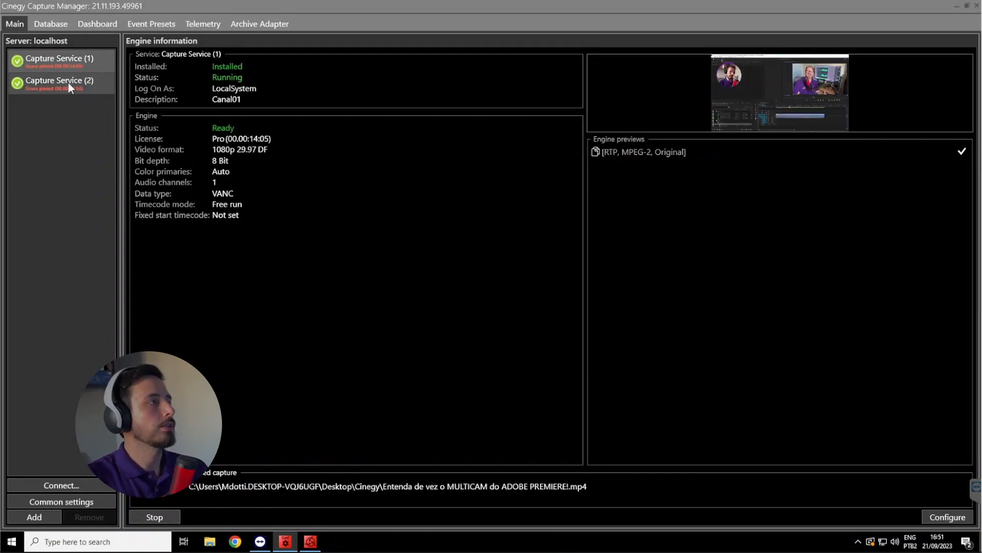
click(68, 82)
click(68, 66)
click(70, 83)
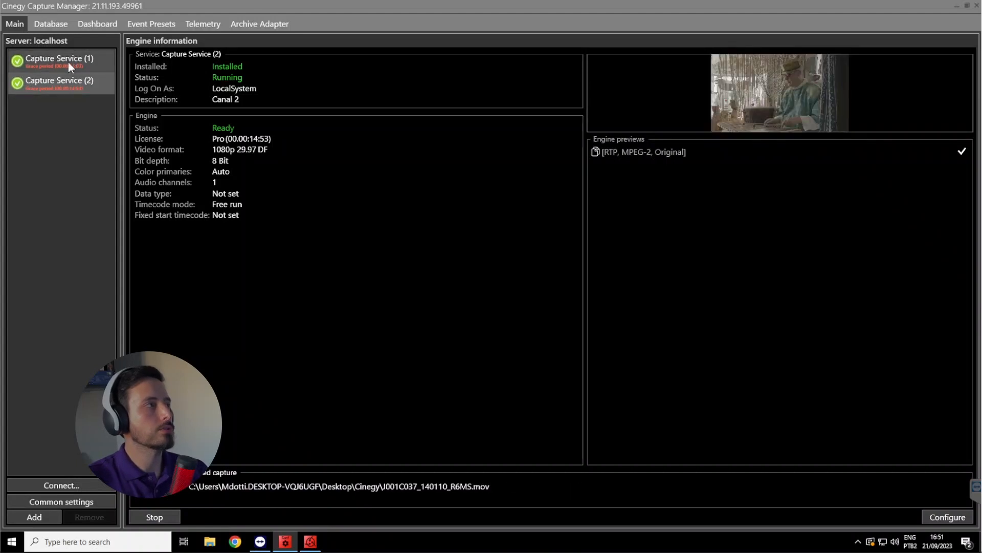
click(67, 60)
click(72, 81)
click(69, 62)
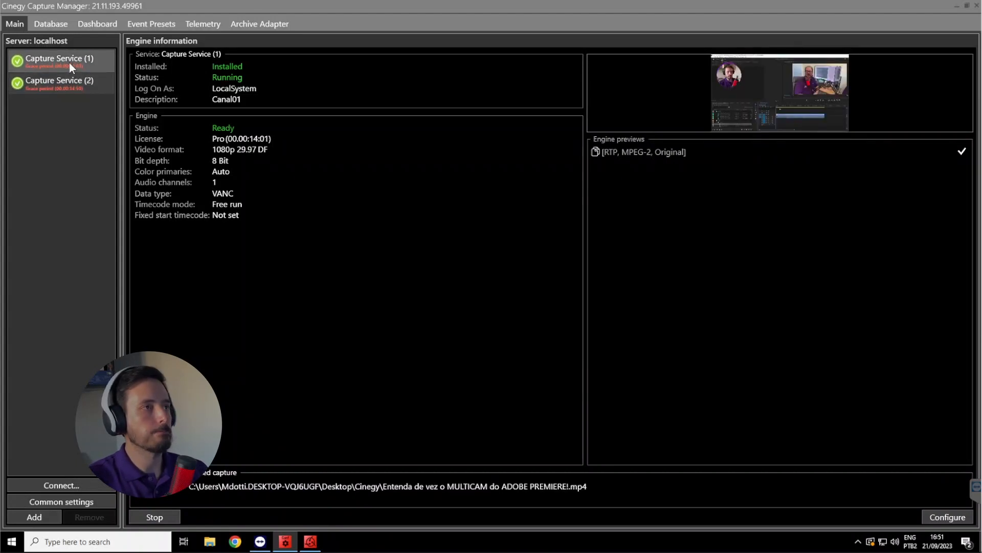
click(74, 80)
click(75, 63)
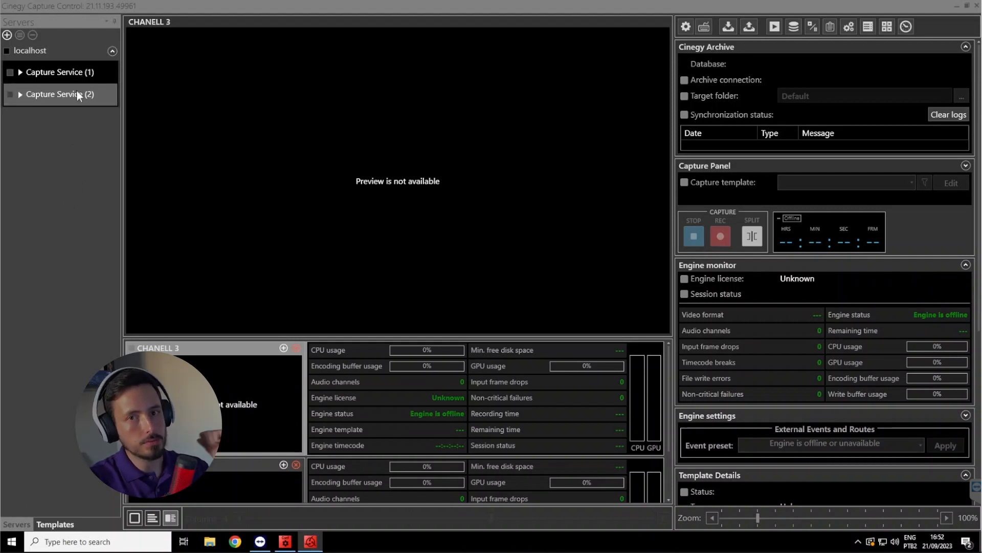
In Cinegy Capture Control, enable both capture services under localhost and select Canal01 for the main preview
click(10, 75)
click(10, 95)
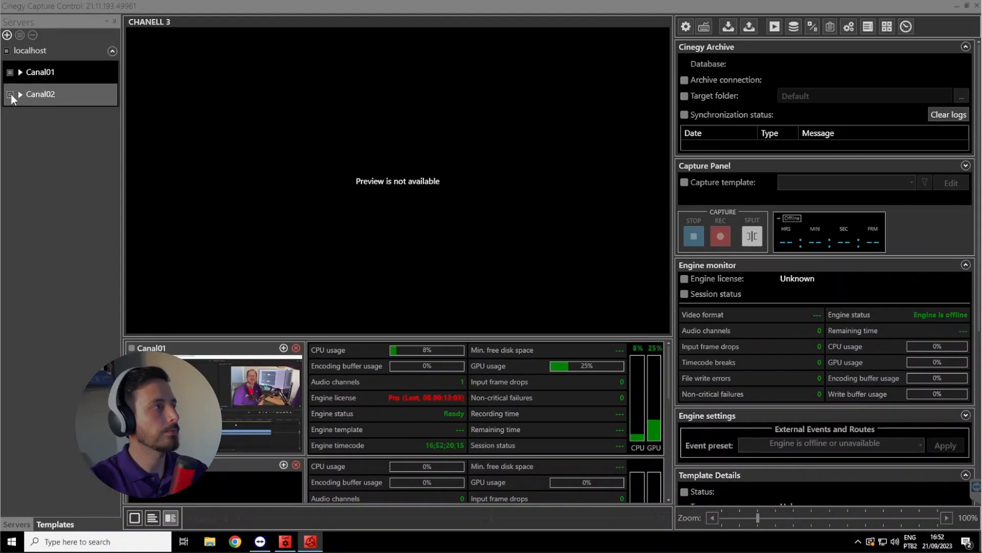
click(45, 71)
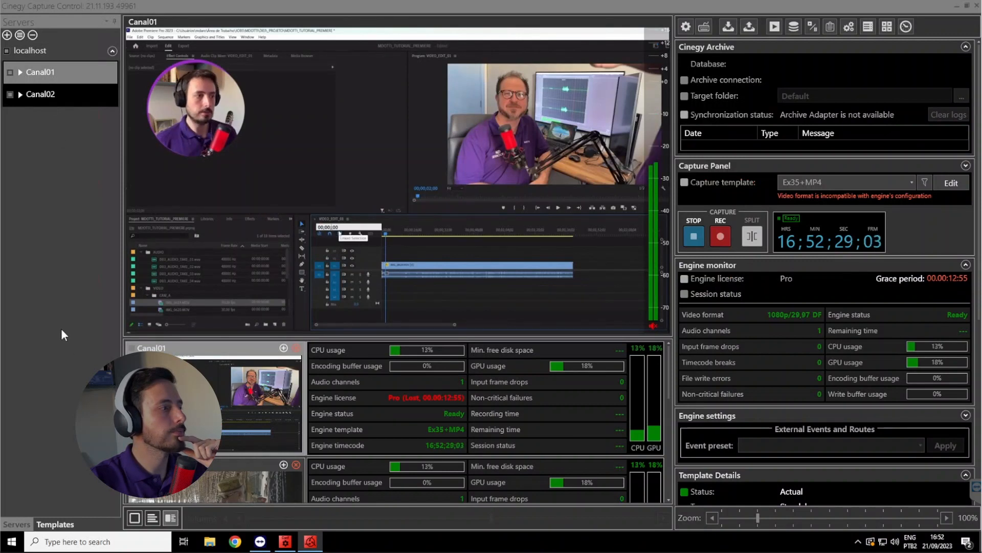
Show the templates list and put Canal02 in the main preview, switching its audio monitoring on and off again
click(54, 524)
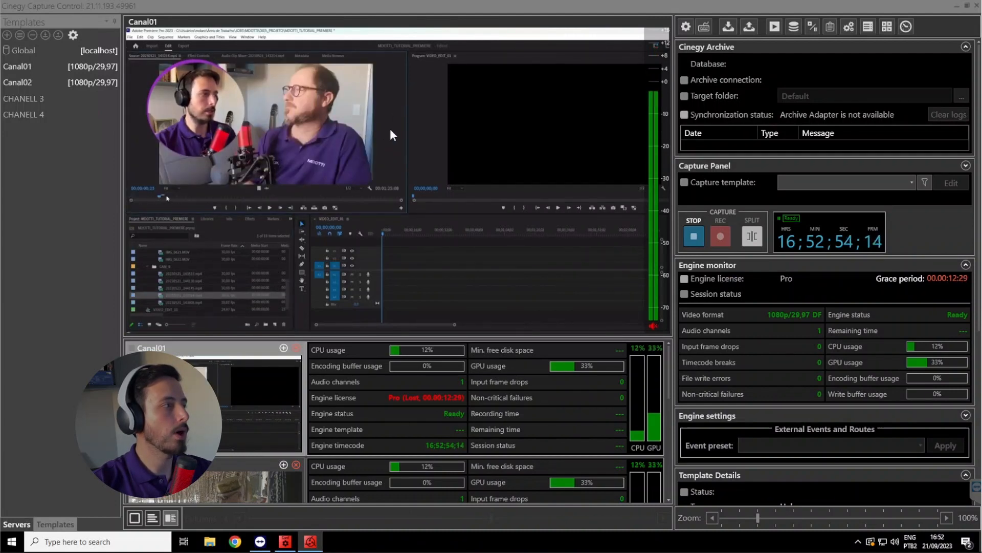
click(231, 480)
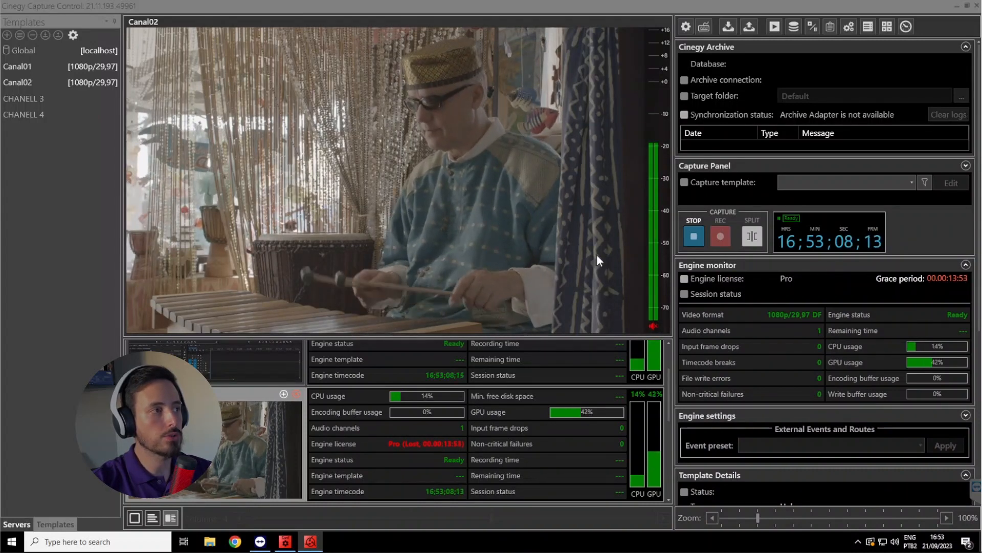
click(653, 326)
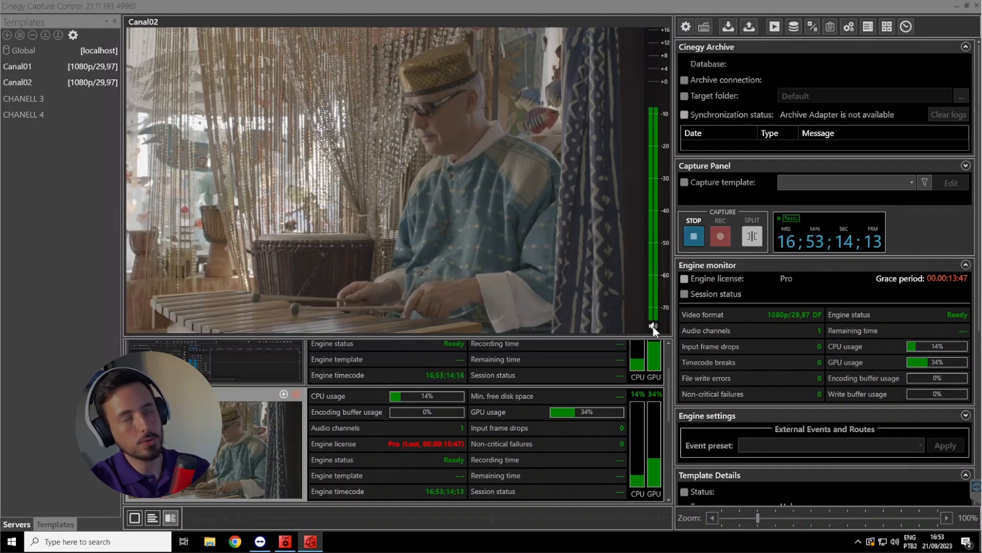
click(653, 325)
Return Canal01 to the main preview and switch its audio monitoring on and off again
scroll(222, 421, up, 2)
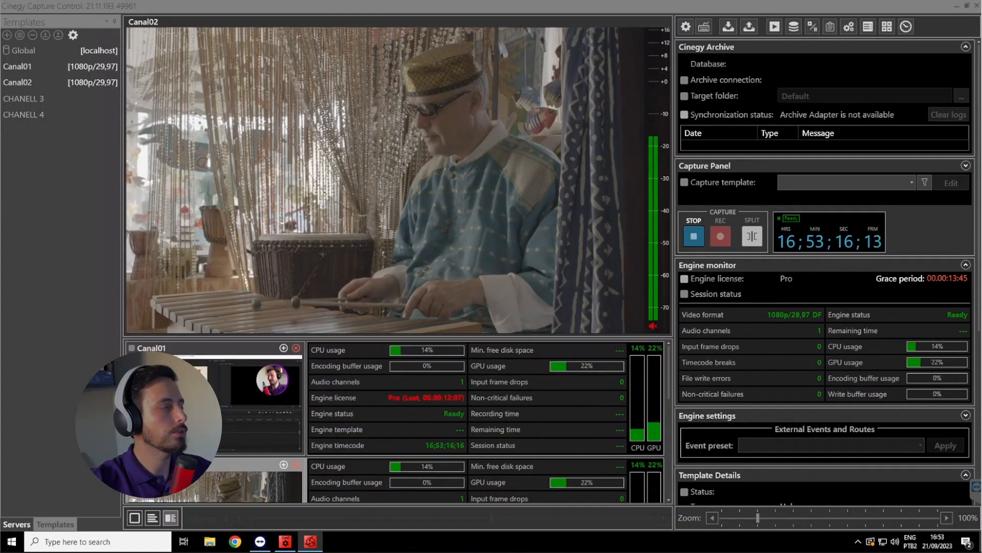
click(222, 422)
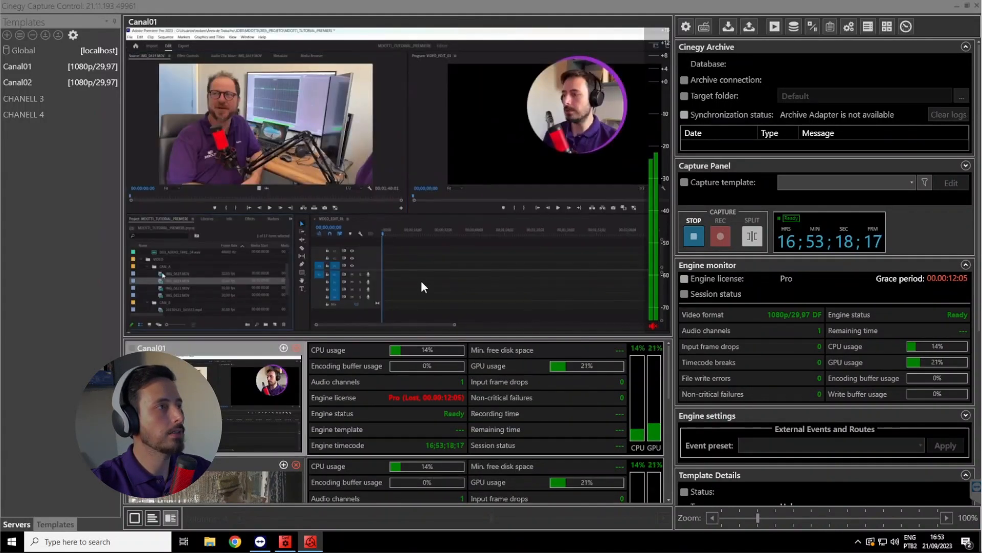
click(653, 325)
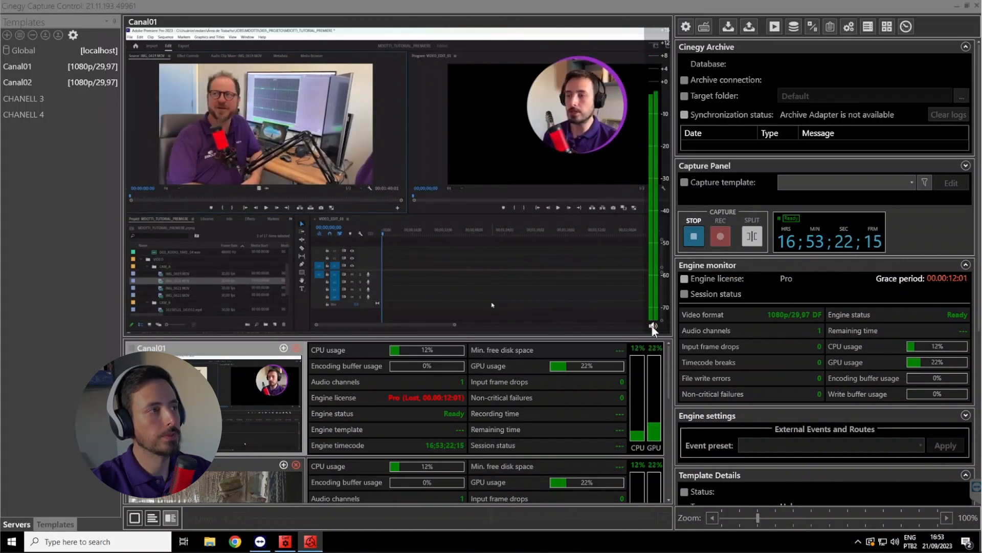
click(653, 325)
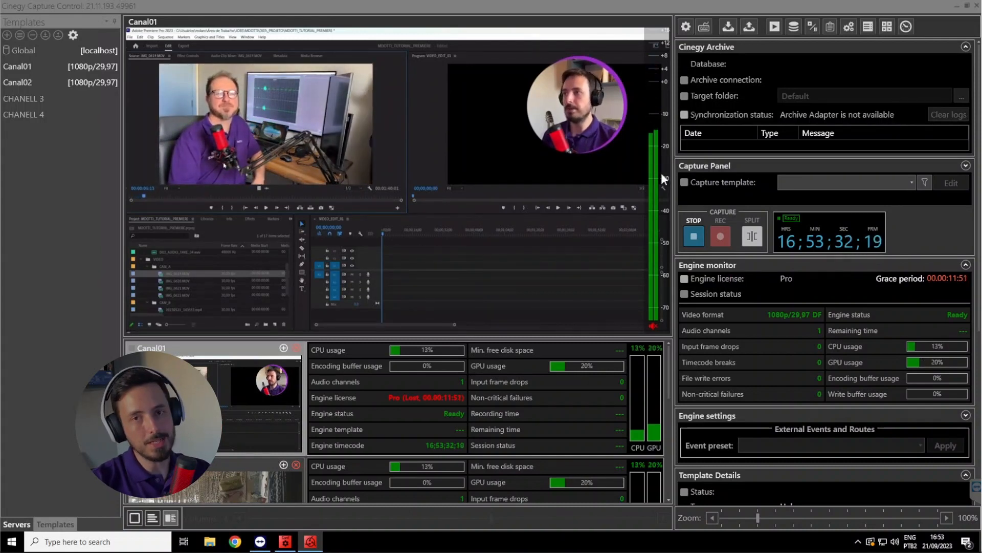
Hide and restore the audiometers on the Canal01 preview, and do the same with the main preview itself
right_click(361, 152)
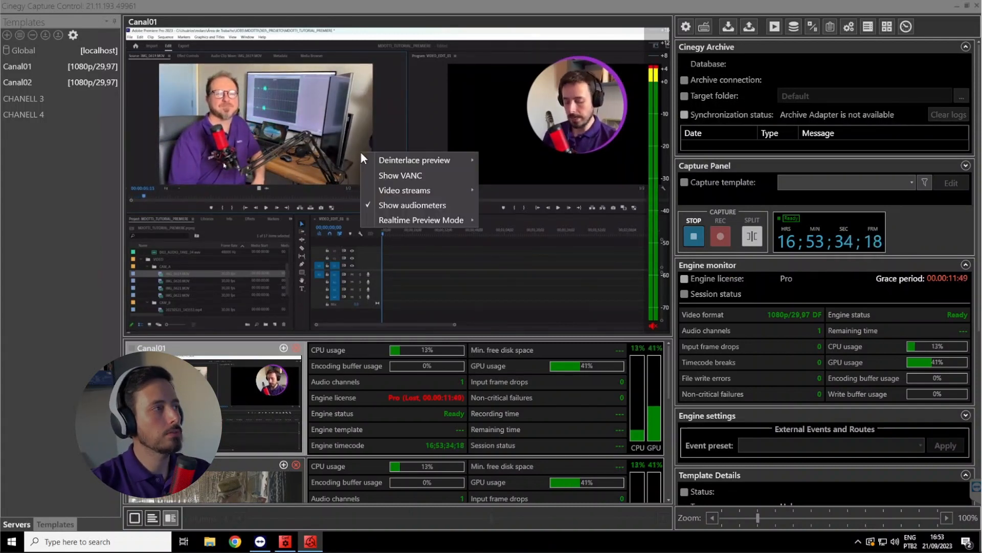
click(427, 206)
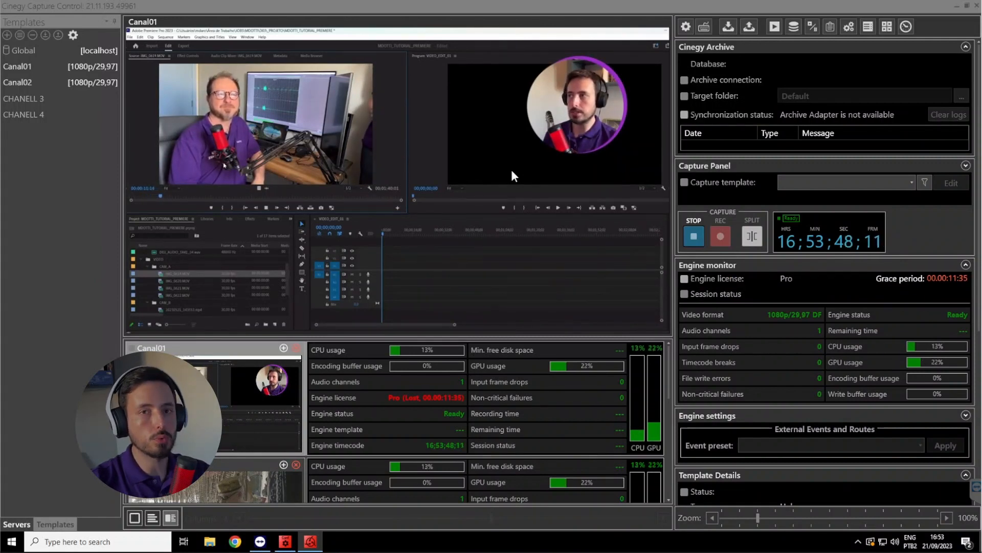
right_click(465, 165)
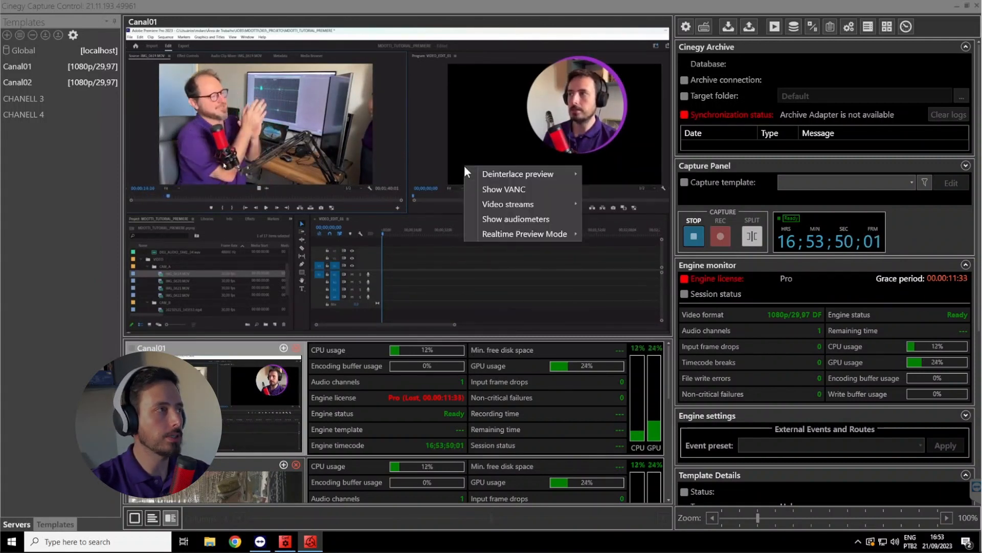
click(526, 217)
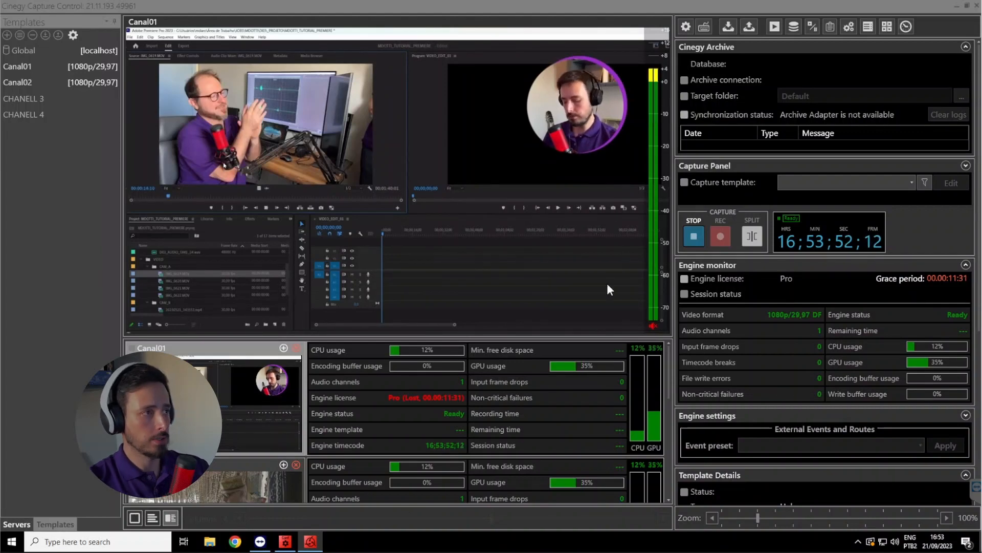
click(775, 27)
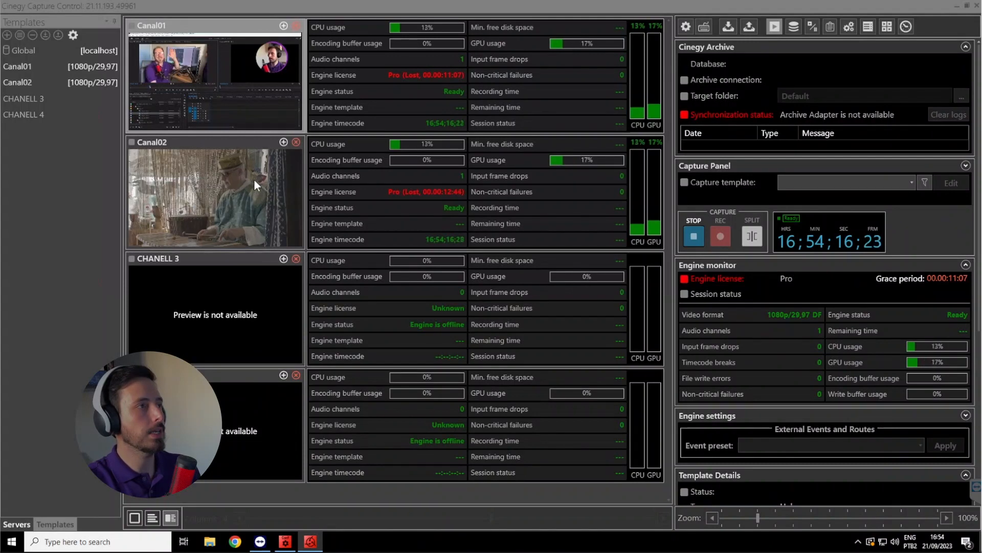
click(775, 26)
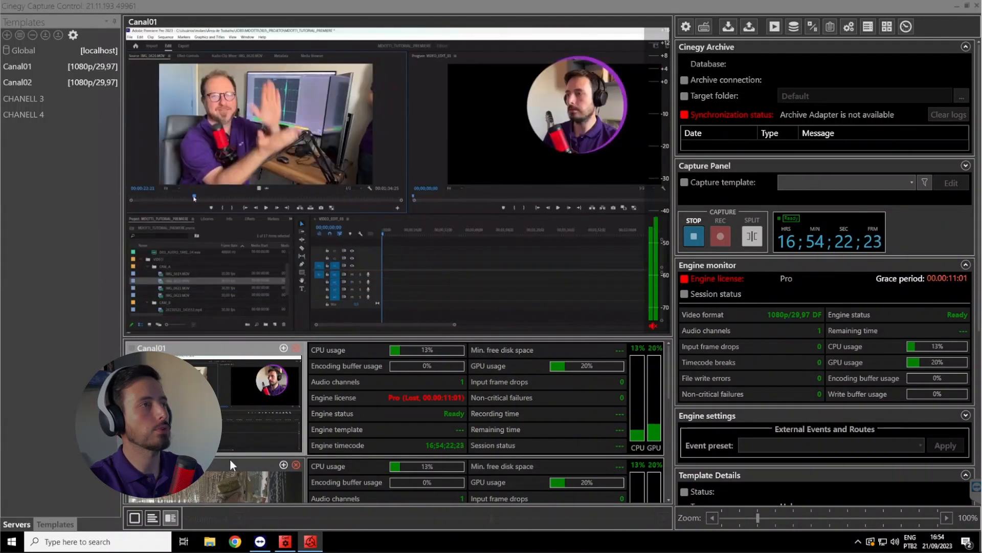
Try the details-only, combined and preview-only layouts for the engine list, finishing with the preview-only layout in four columns
click(152, 518)
click(152, 518)
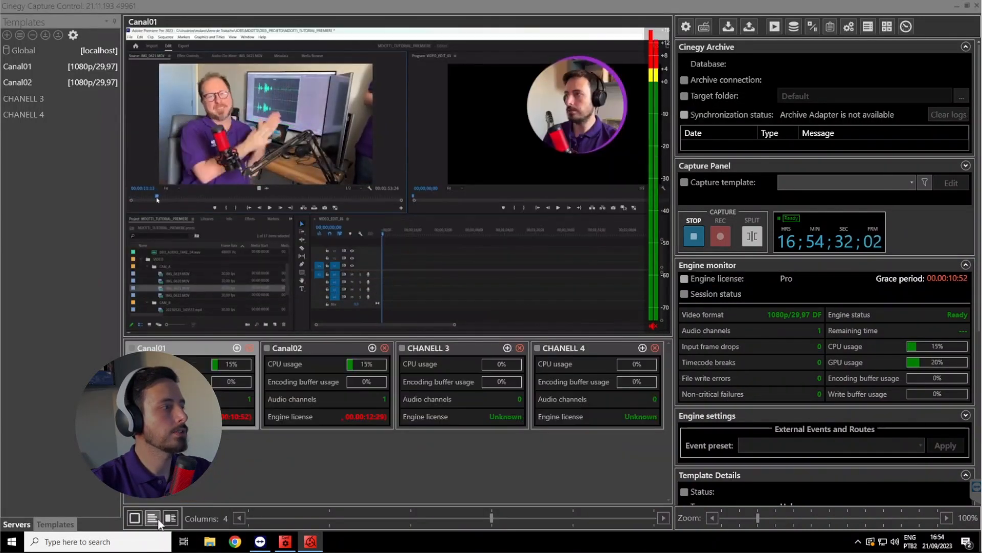
click(171, 518)
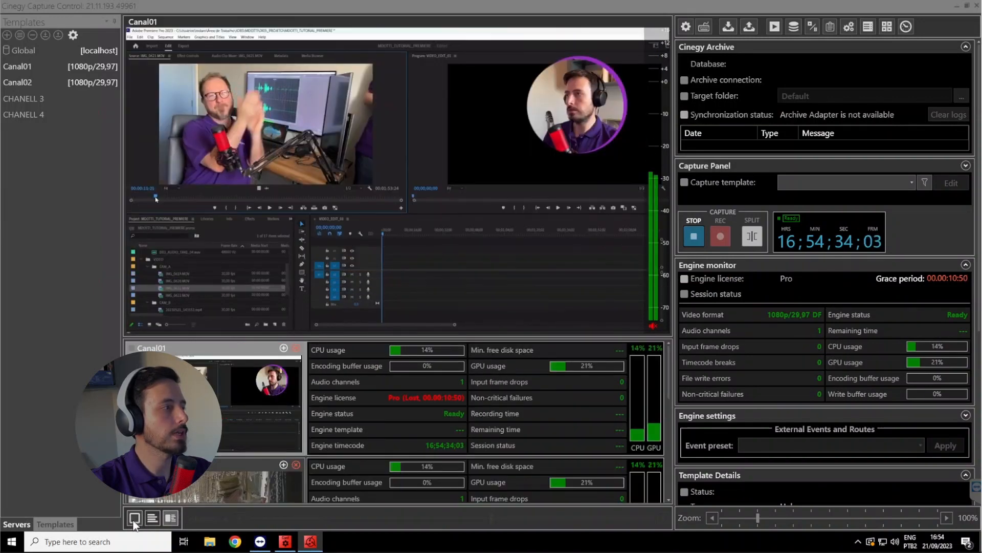
click(134, 518)
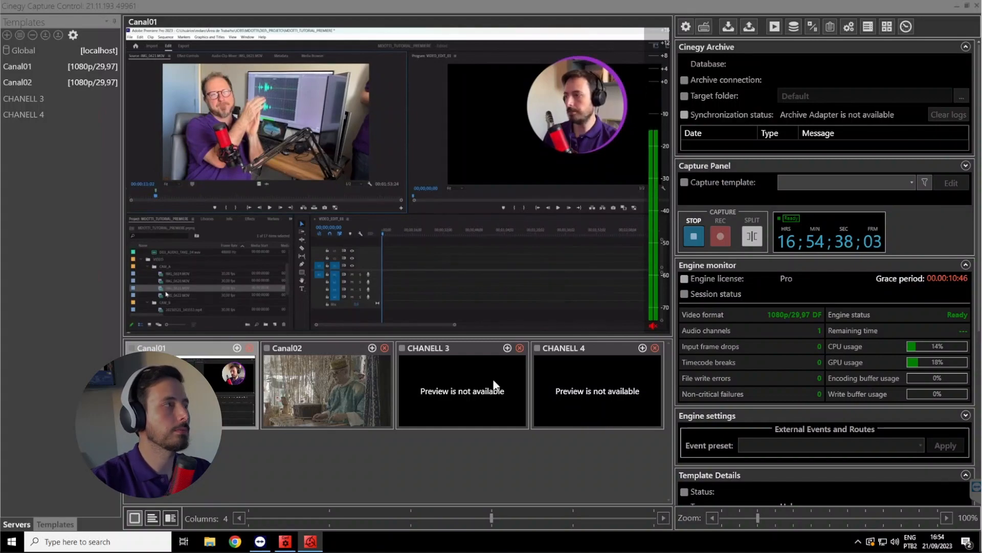
click(152, 518)
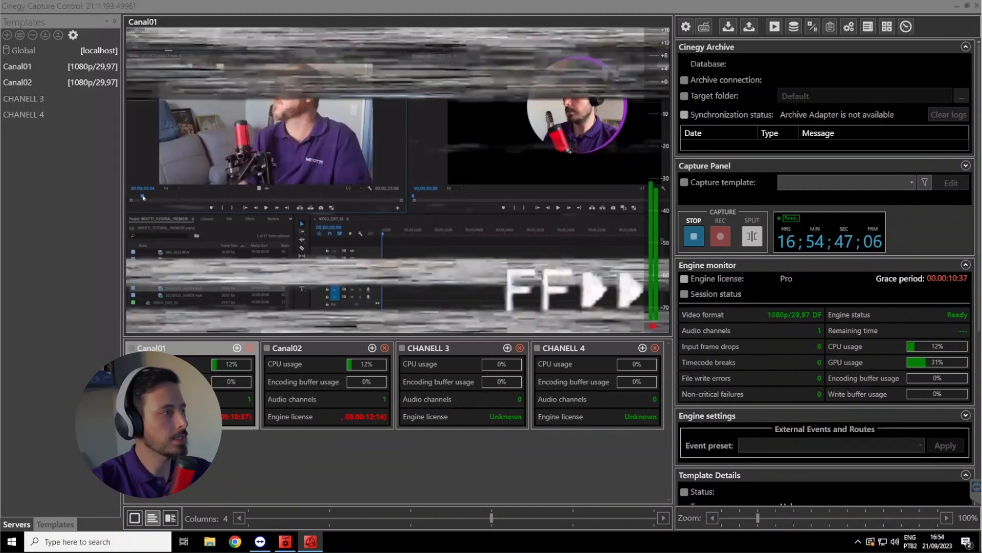
click(172, 517)
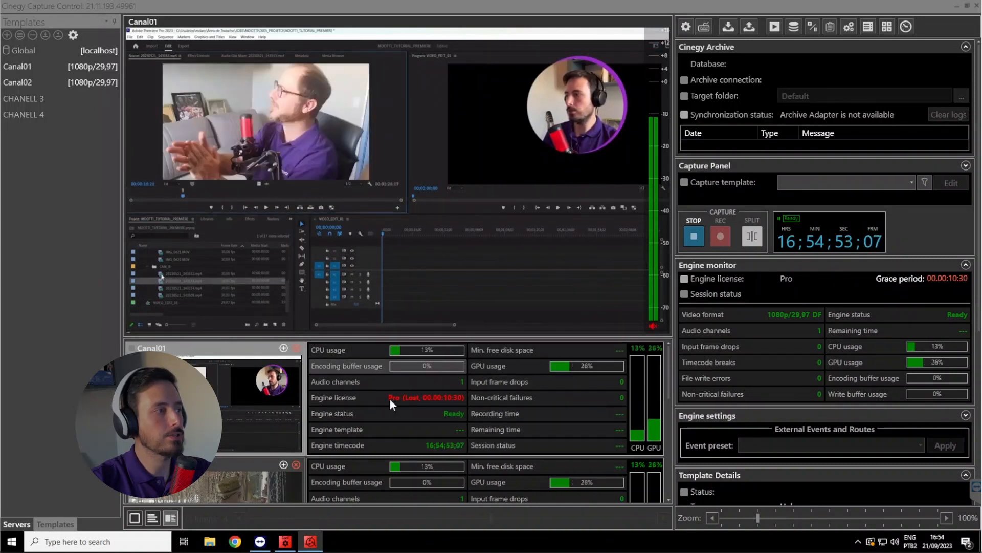
click(135, 518)
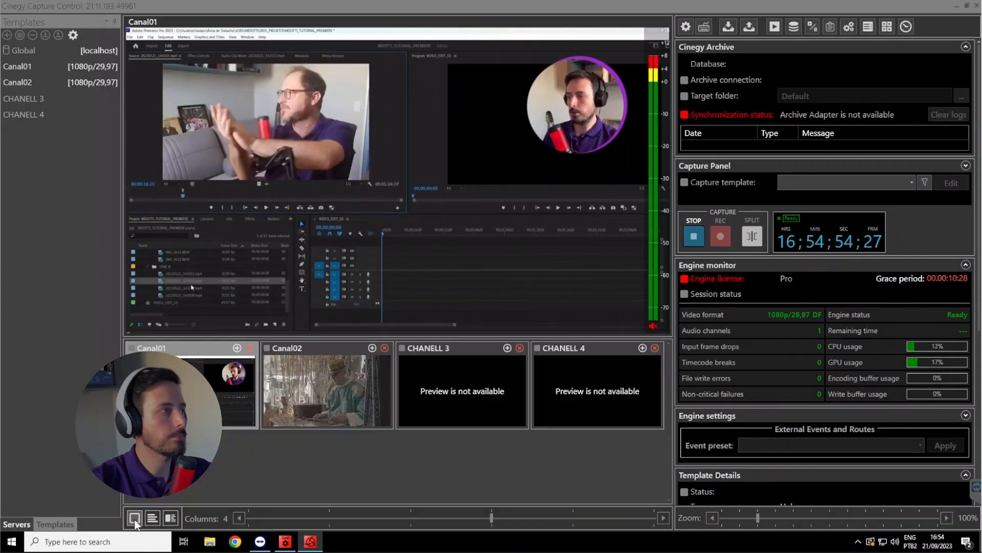
Add a new capture template to Canal01 and name it XDCAM_Mp4Baixa
click(41, 67)
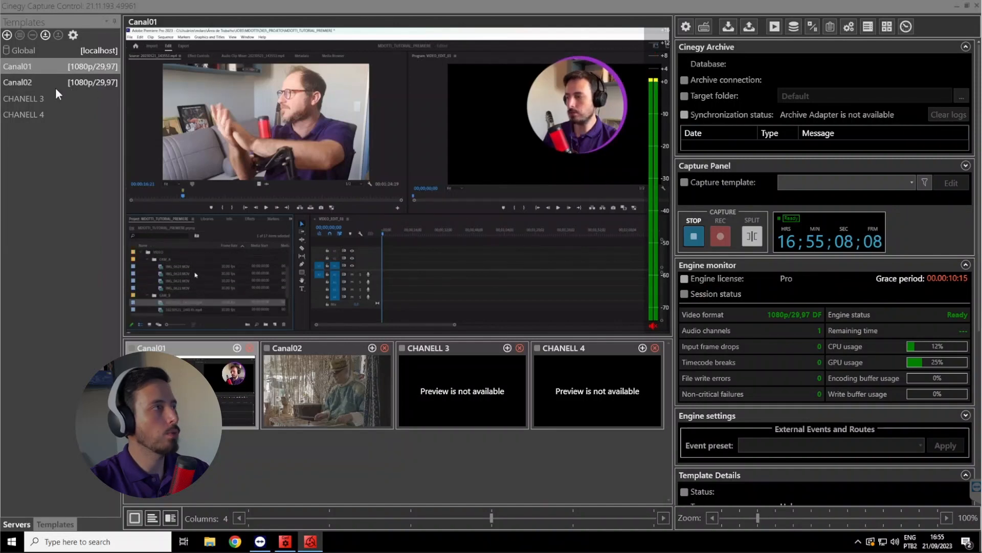
click(7, 35)
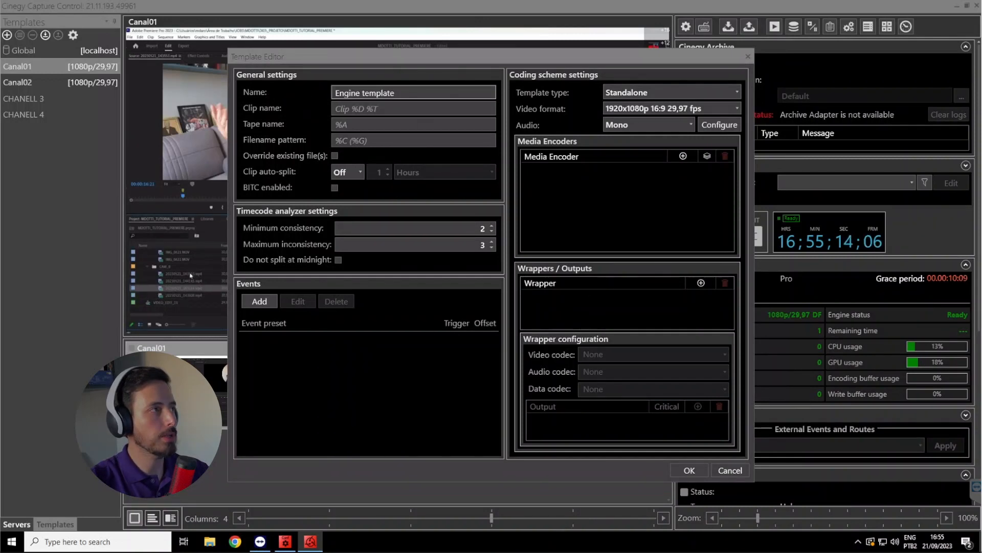
drag(398, 99, 291, 101)
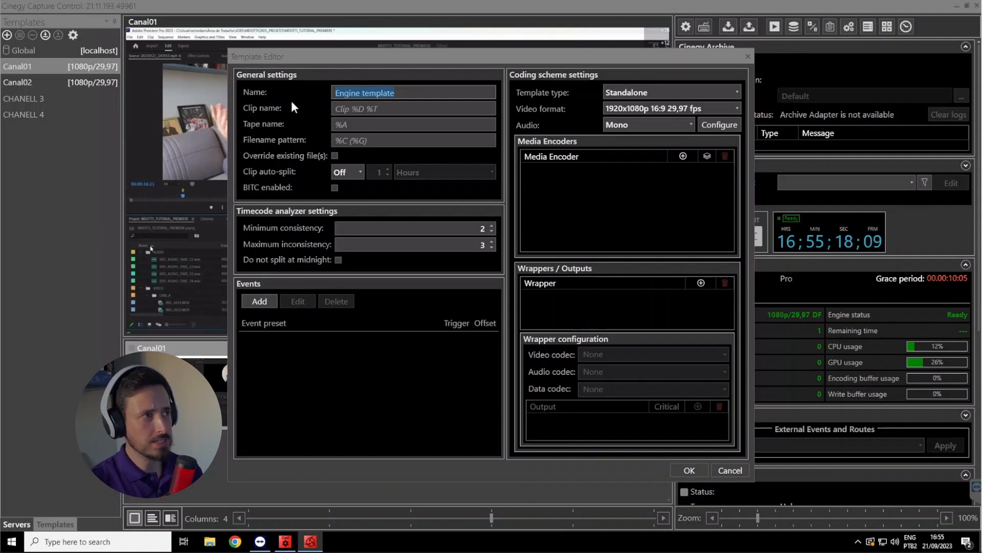
text(XDCAM)
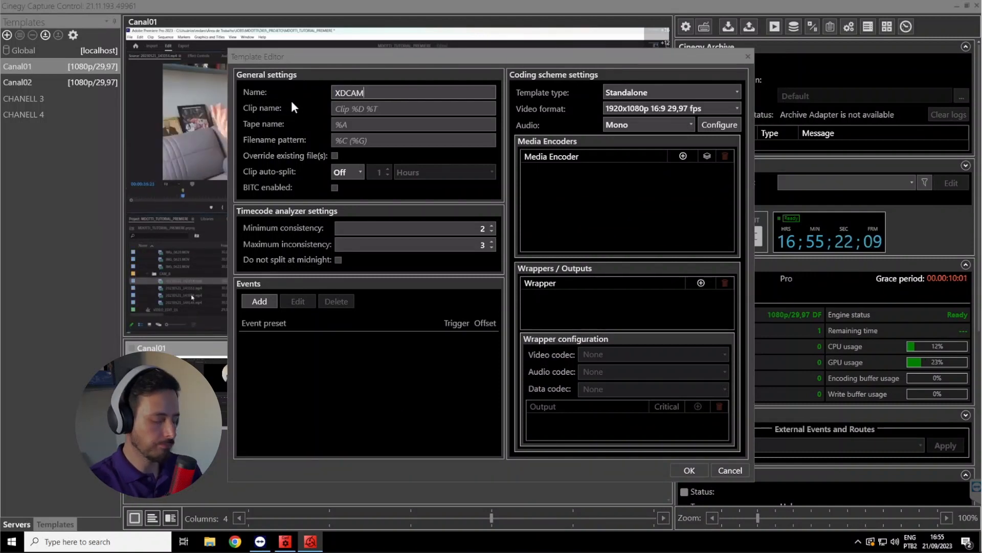
text(_)
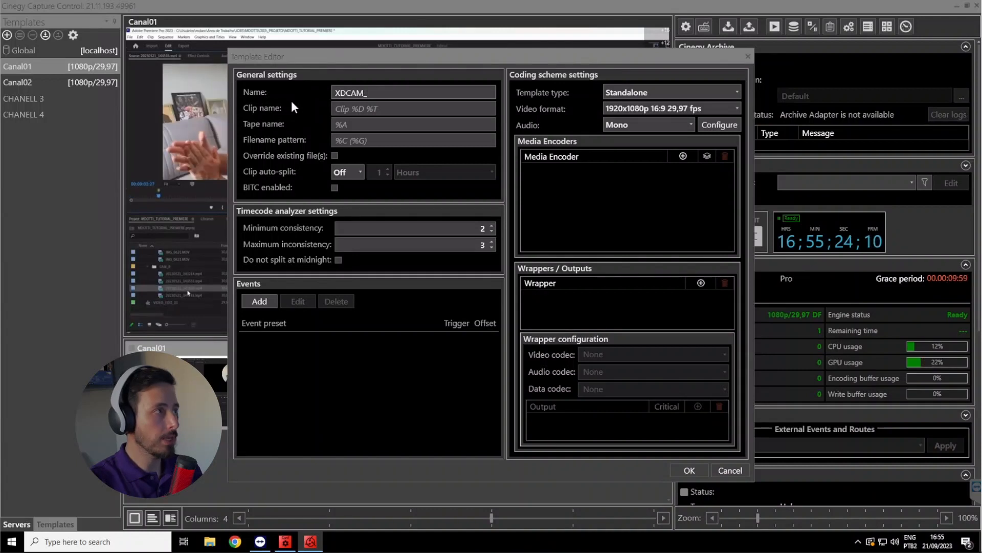
text(Mp4B)
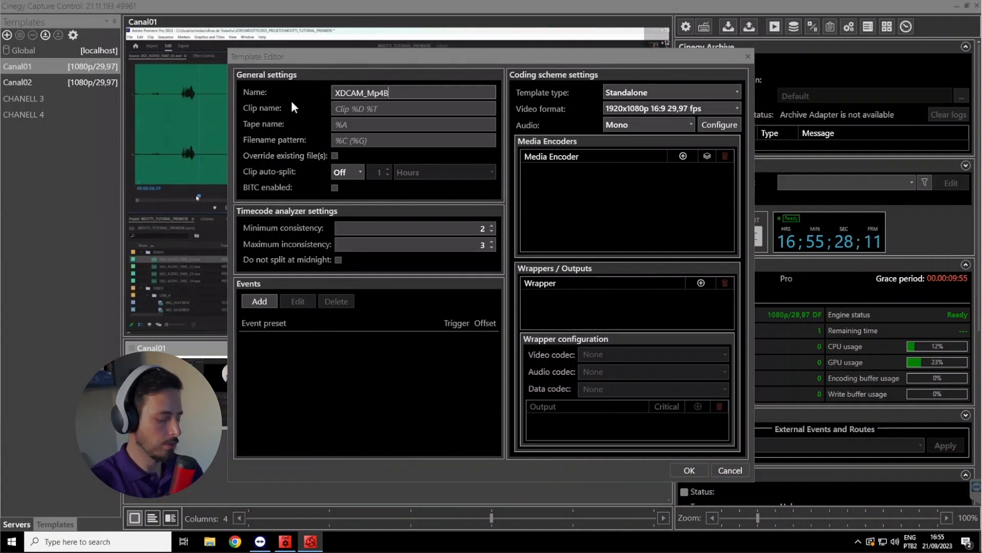
text(aixa)
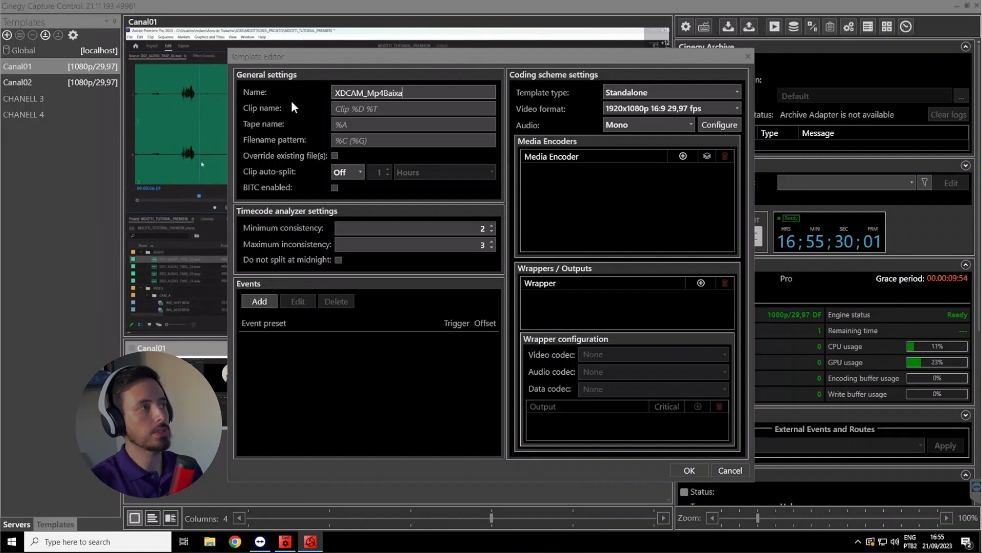
Set the template's clip name to Canal01
click(348, 110)
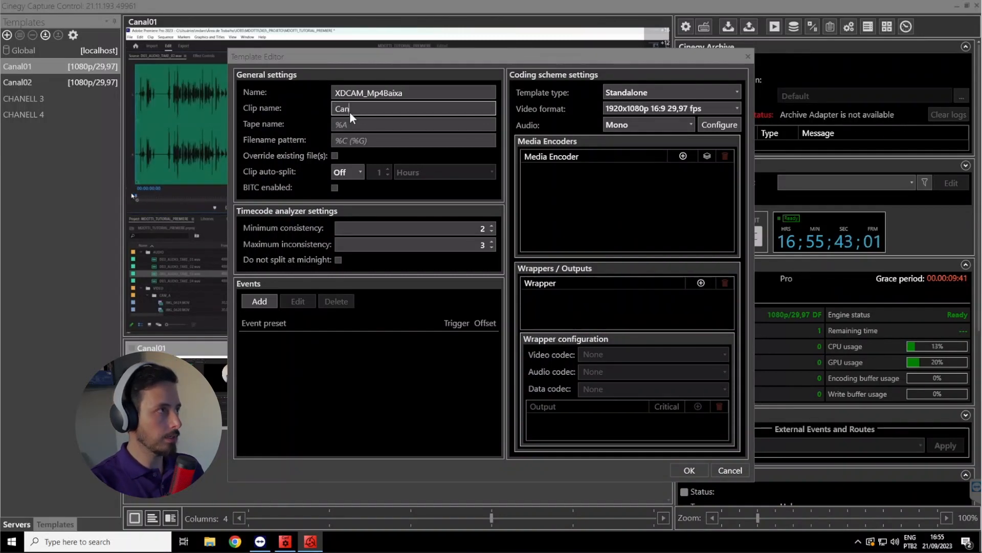
text(1)
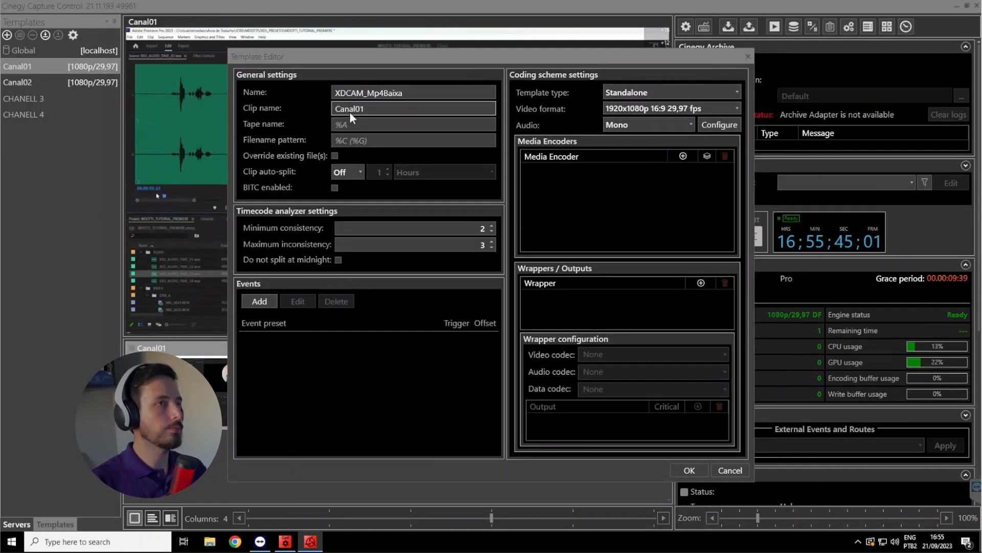
key(Tab)
Set the filename pattern to %C_%D_%T, combining the clip name, session start date and session start time
click(360, 141)
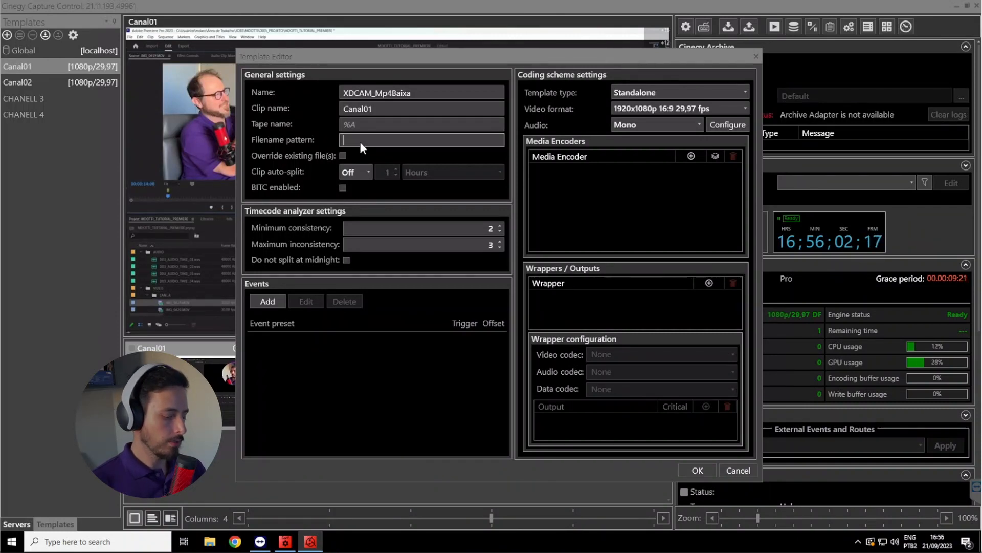
text(%)
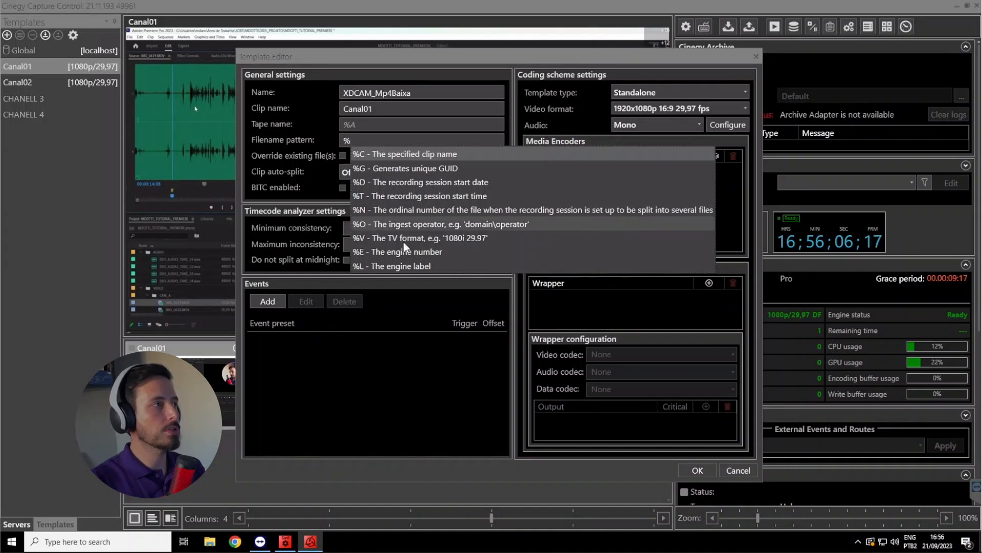
click(424, 153)
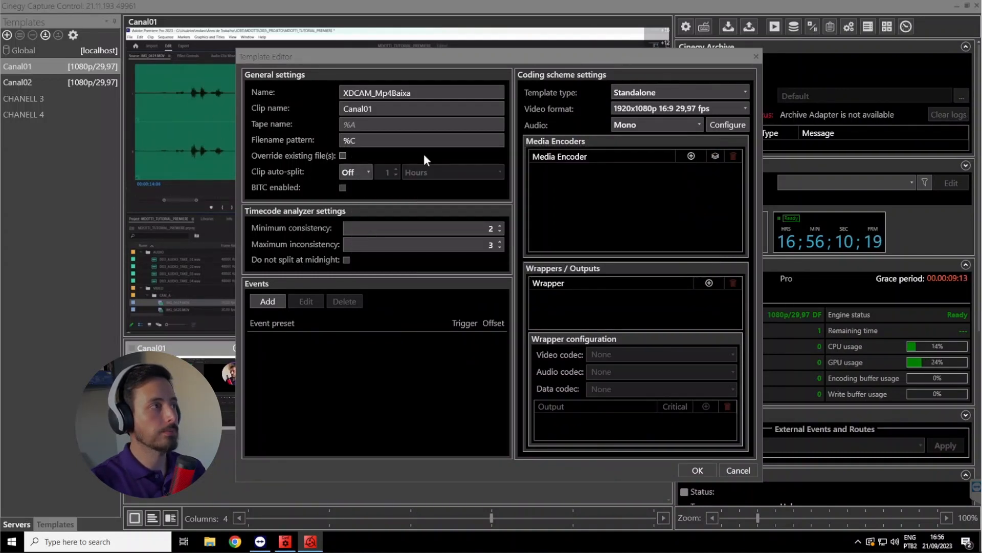
text(_)
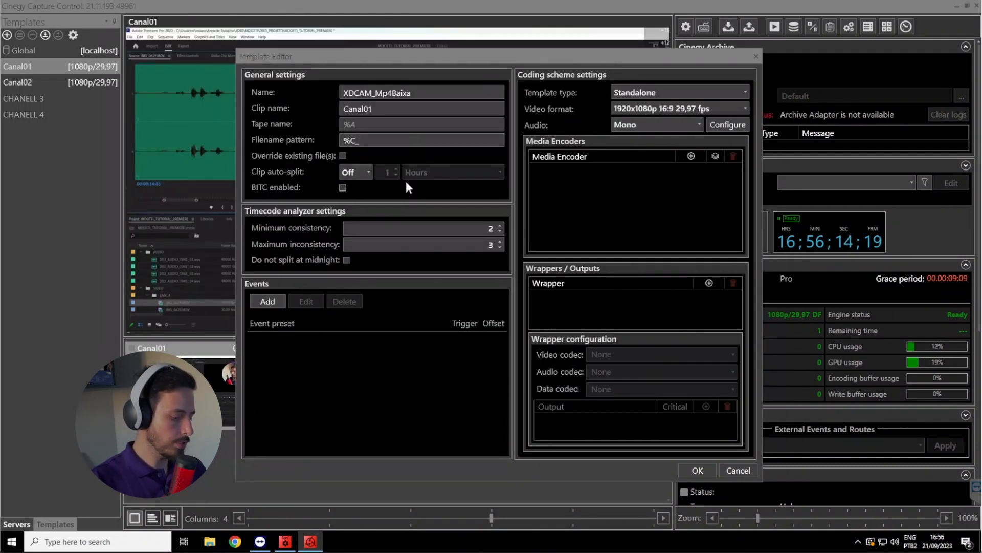
text(%)
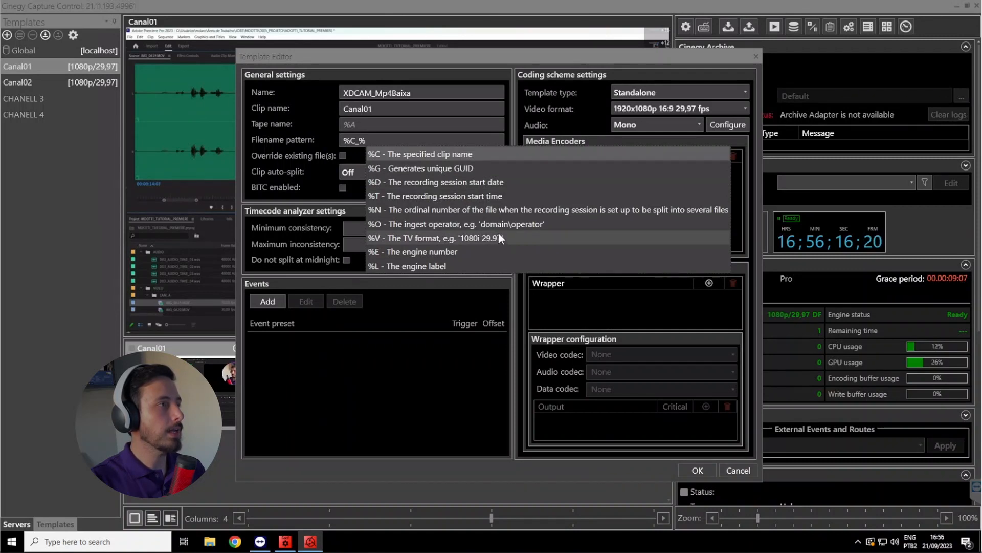
click(499, 182)
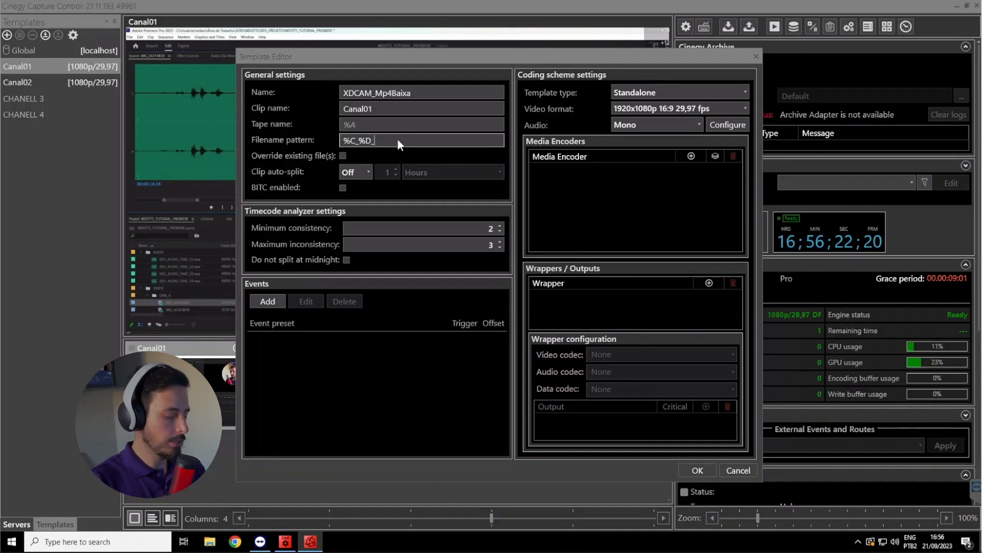
text(_%)
click(494, 197)
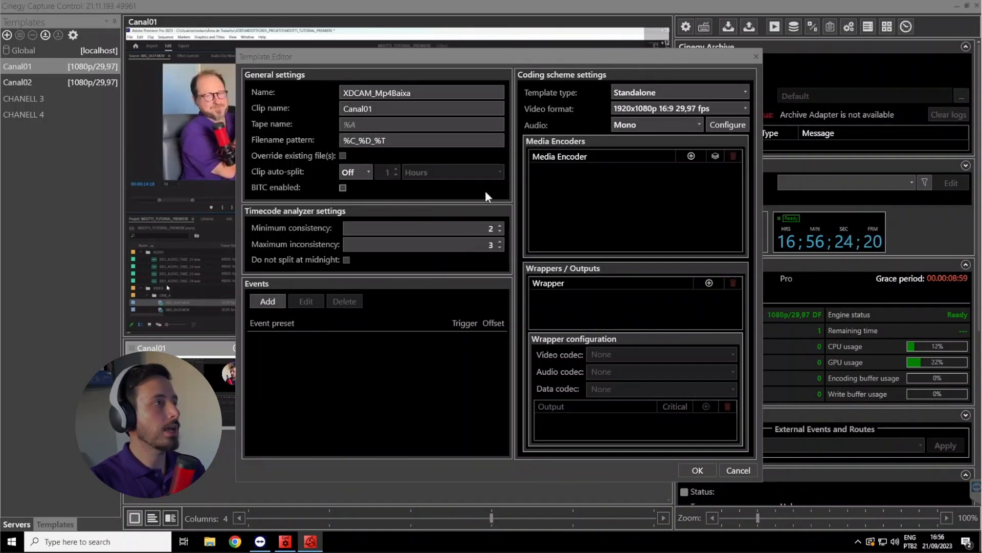
Append _%G to the filename pattern so that it also includes a unique GUID
triple_click(423, 141)
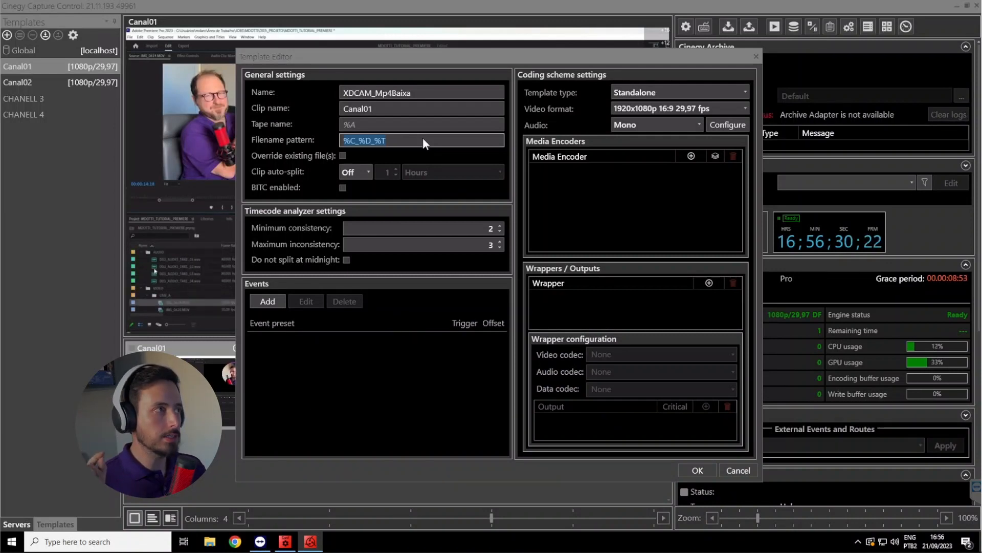
click(423, 140)
text(_%)
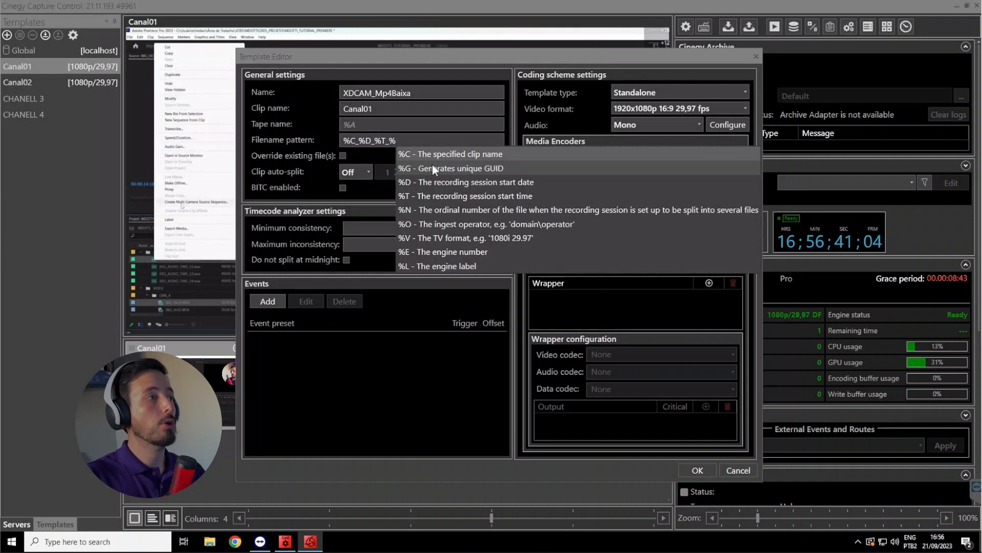
click(477, 170)
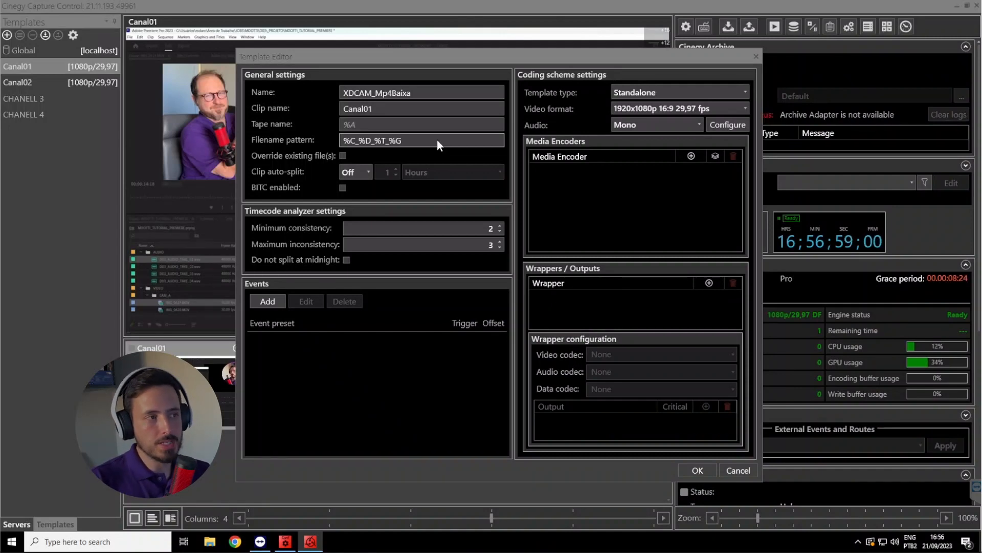
Review the template type, video format options and audio channel mapping, keeping Standalone and 1920x1080p 16:9 29,97 fps
drag(468, 53, 462, 57)
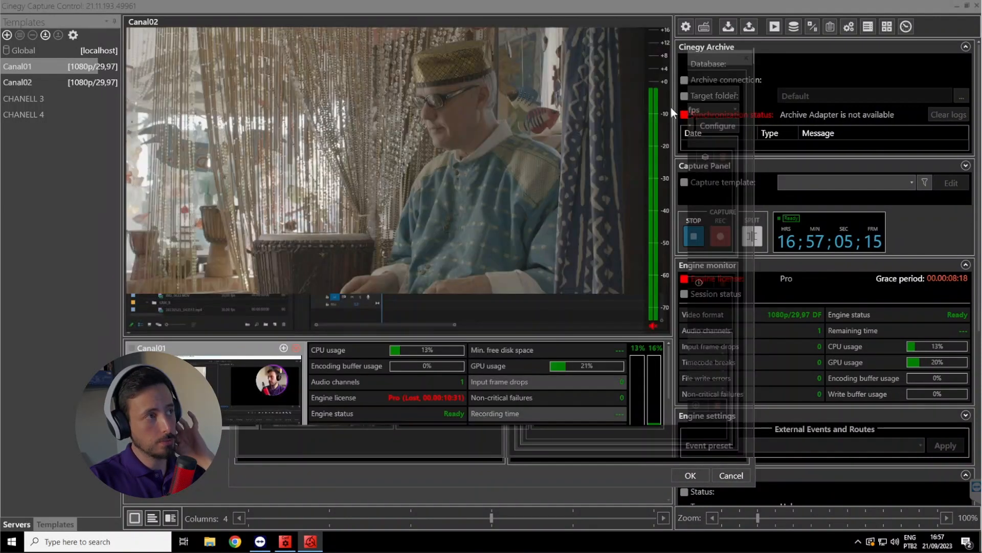
click(641, 100)
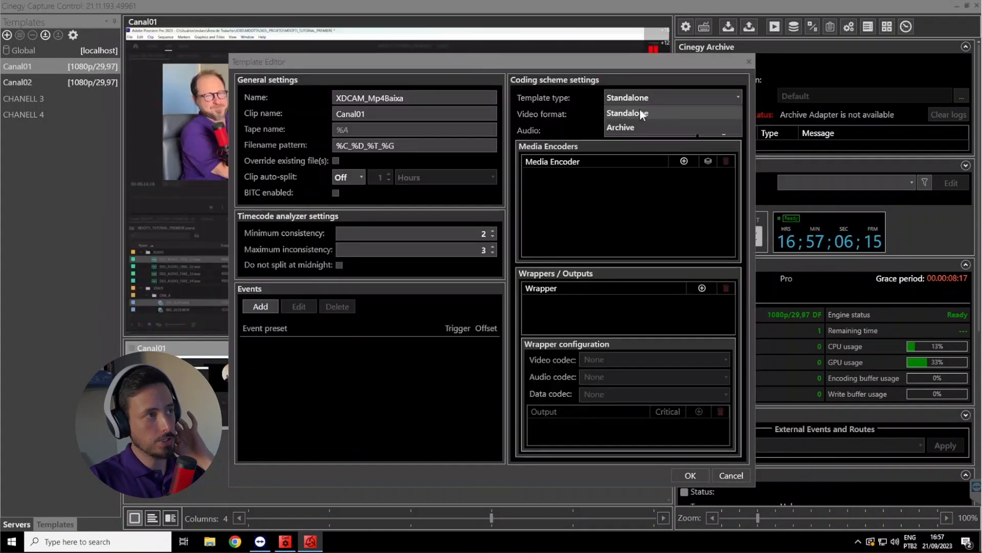
click(639, 110)
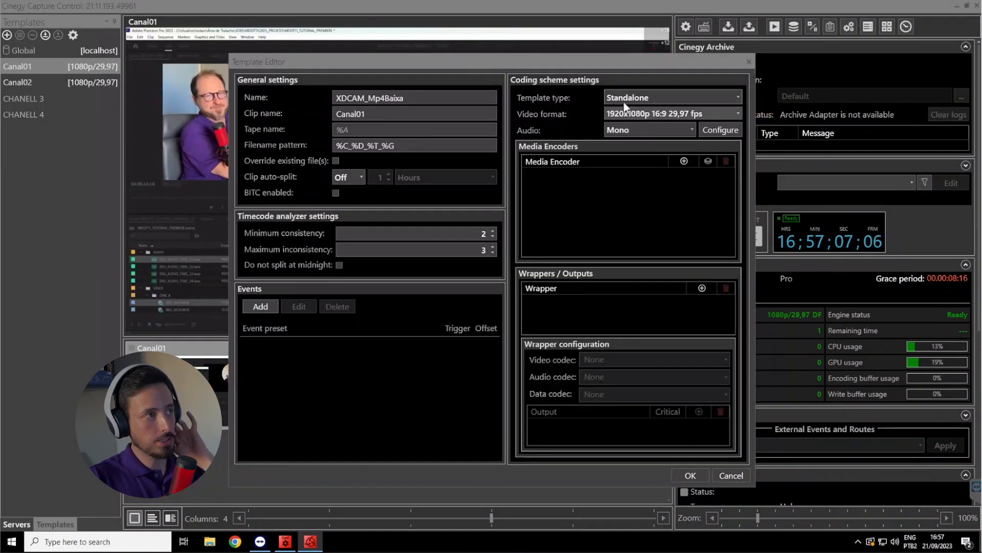
click(723, 111)
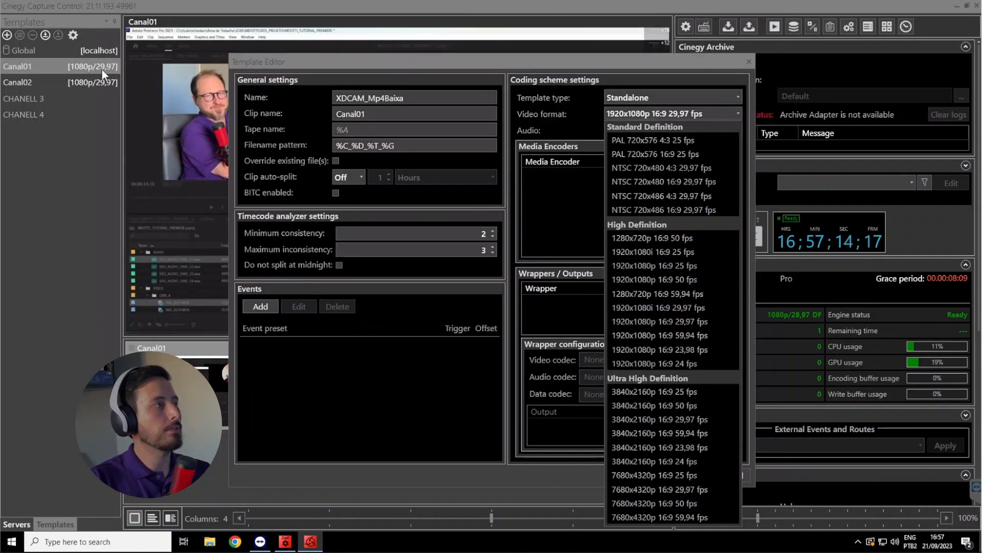
click(662, 115)
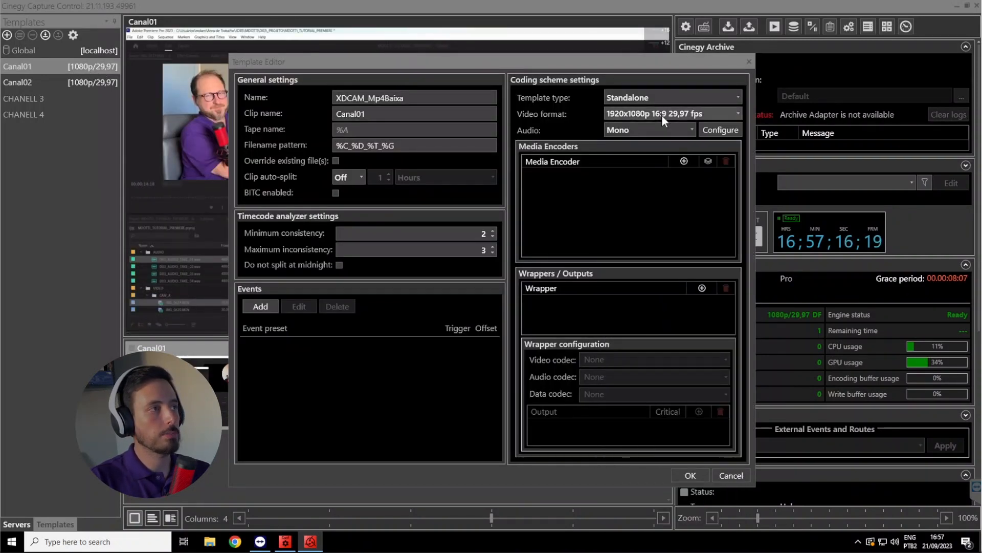
click(721, 130)
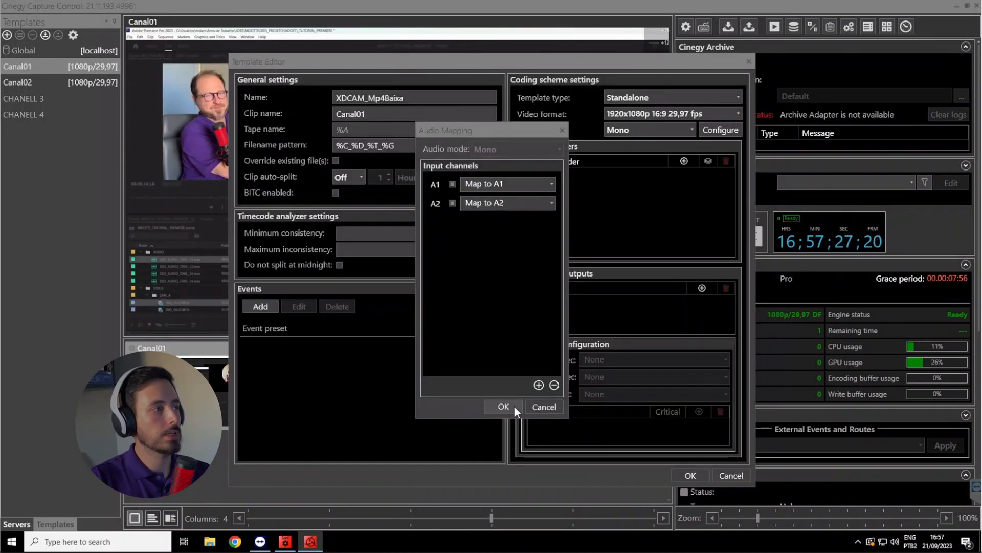
click(514, 407)
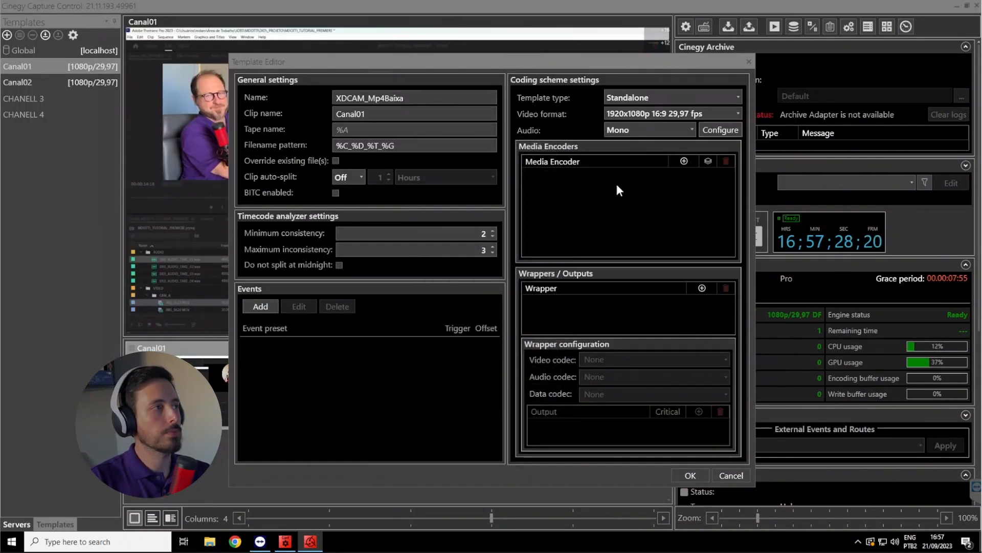
Add the MPEG-2 XDCAM HD 50 4:2:2 and Cinegy H.264 video encoders to the template
click(684, 160)
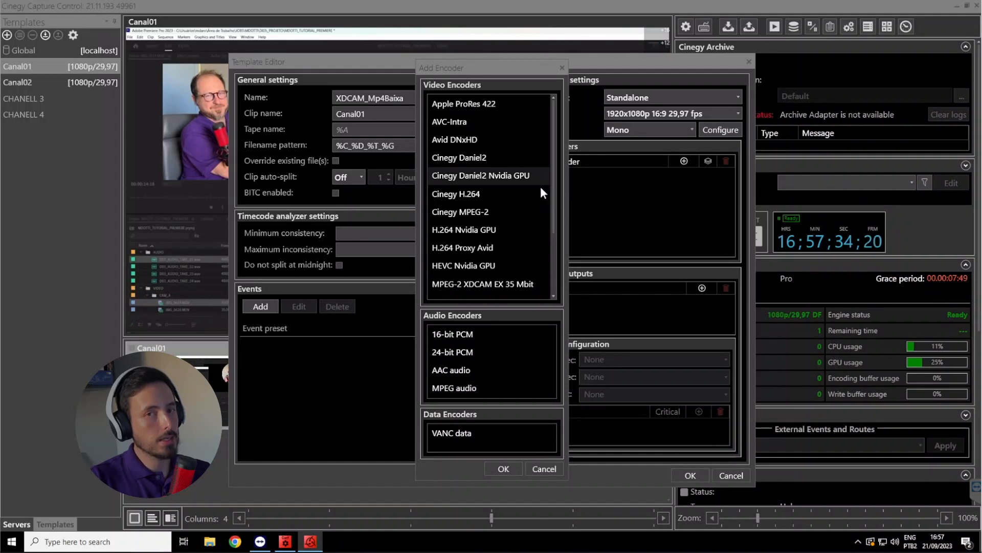
scroll(506, 194, down, 2)
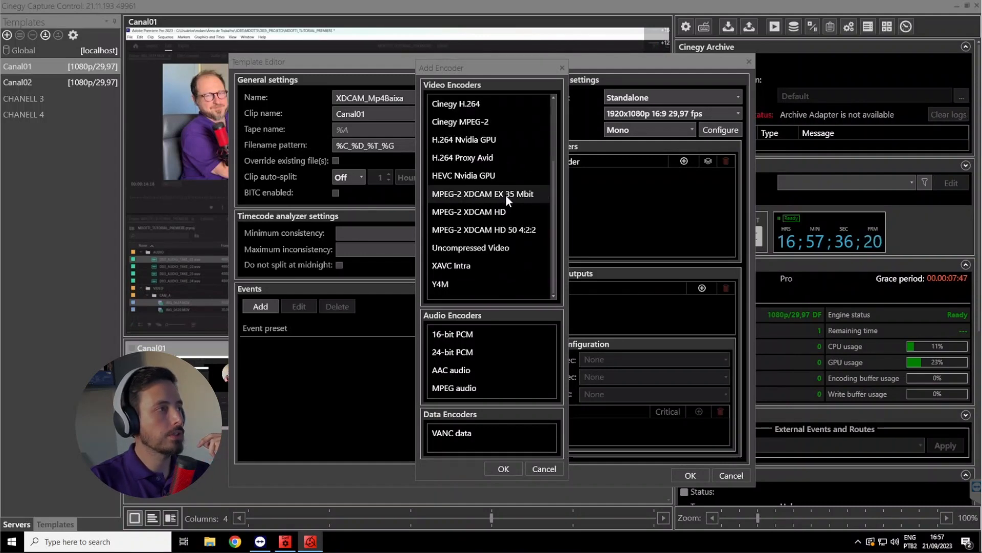
click(492, 229)
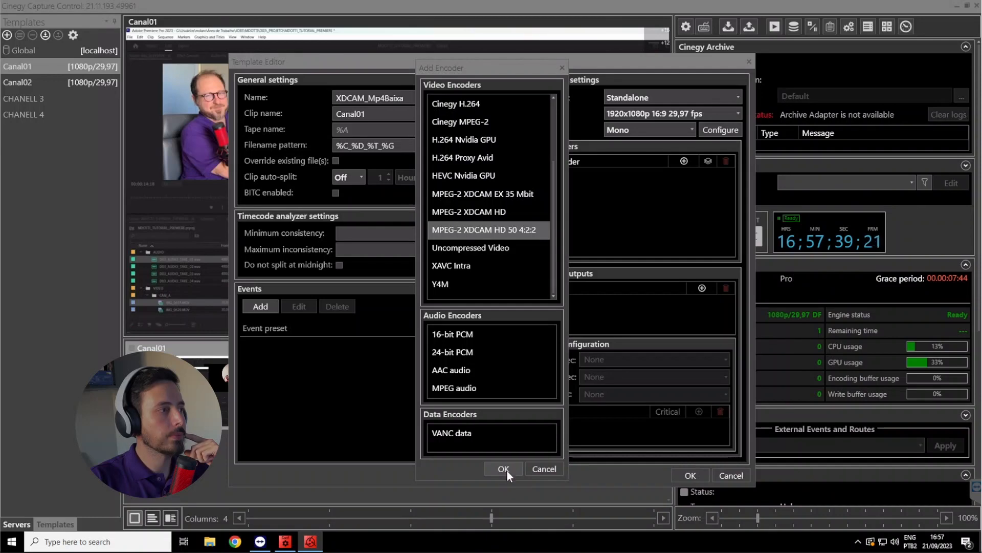
click(504, 469)
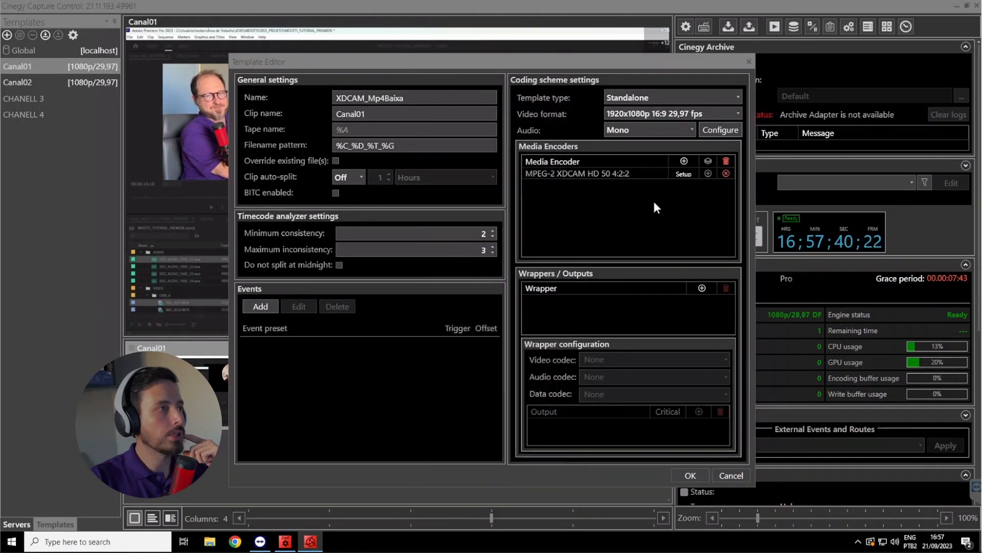
click(684, 161)
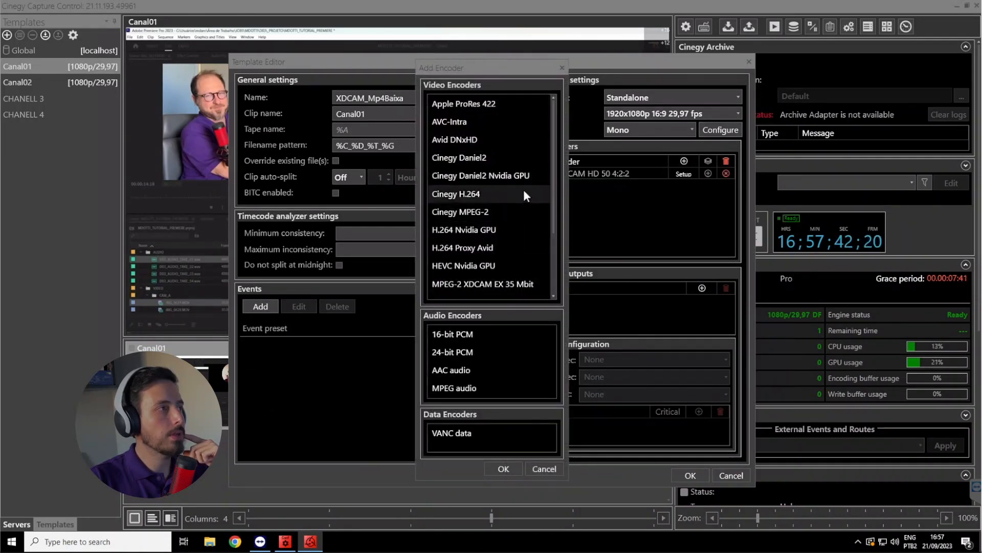
click(486, 196)
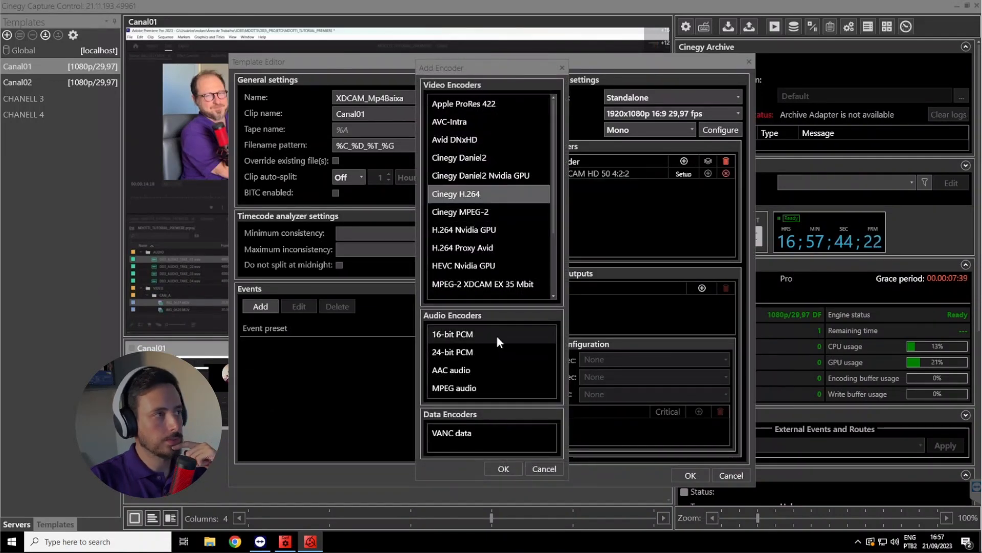
click(504, 468)
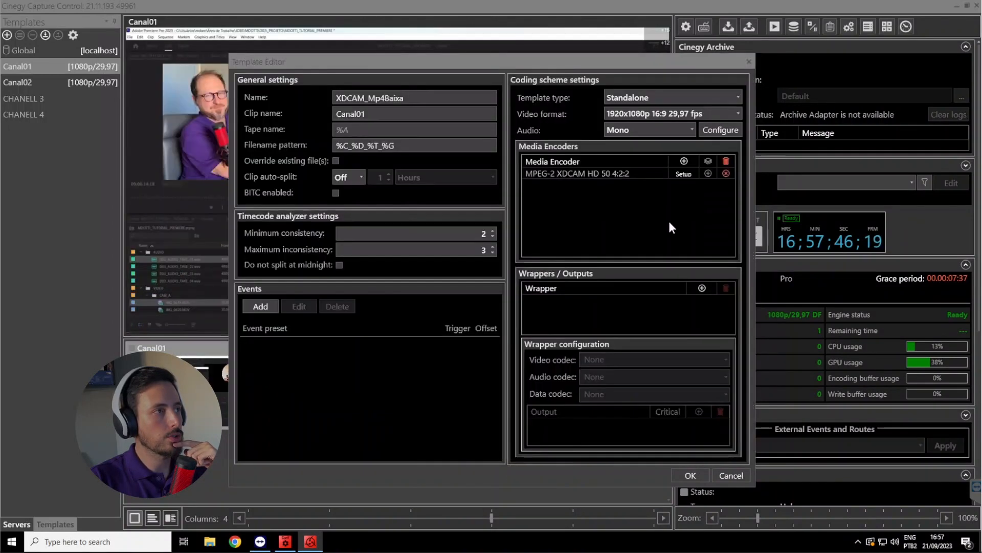
Review the setup of the MPEG-2 XDCAM HD 50 4:2:2 and Cinegy H.264 encoders, keeping their settings
click(619, 186)
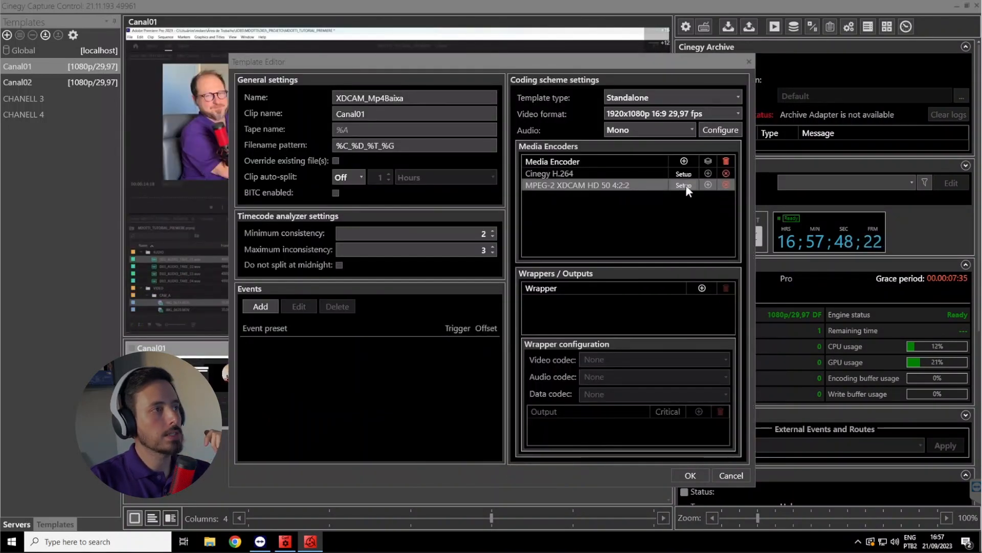
click(684, 186)
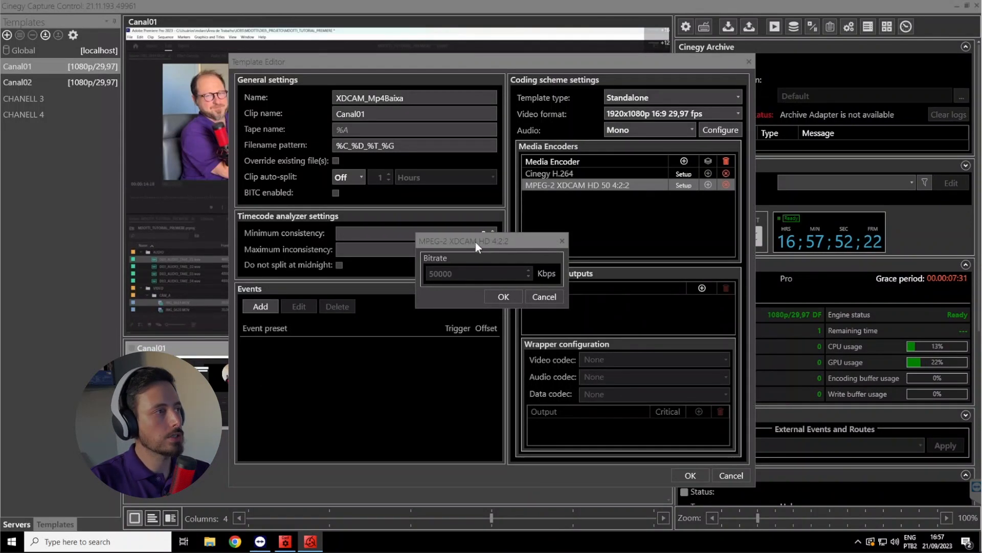
click(503, 296)
click(566, 173)
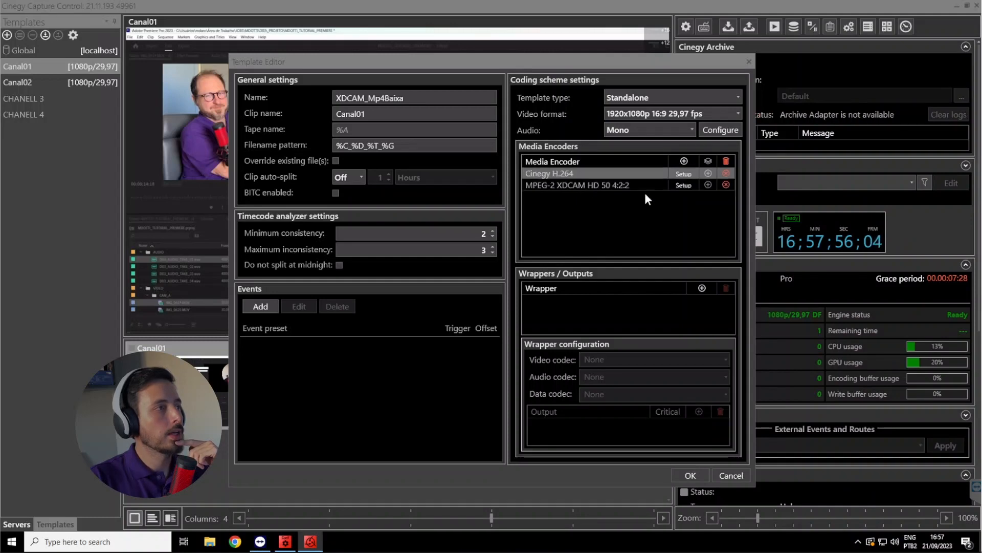
click(684, 174)
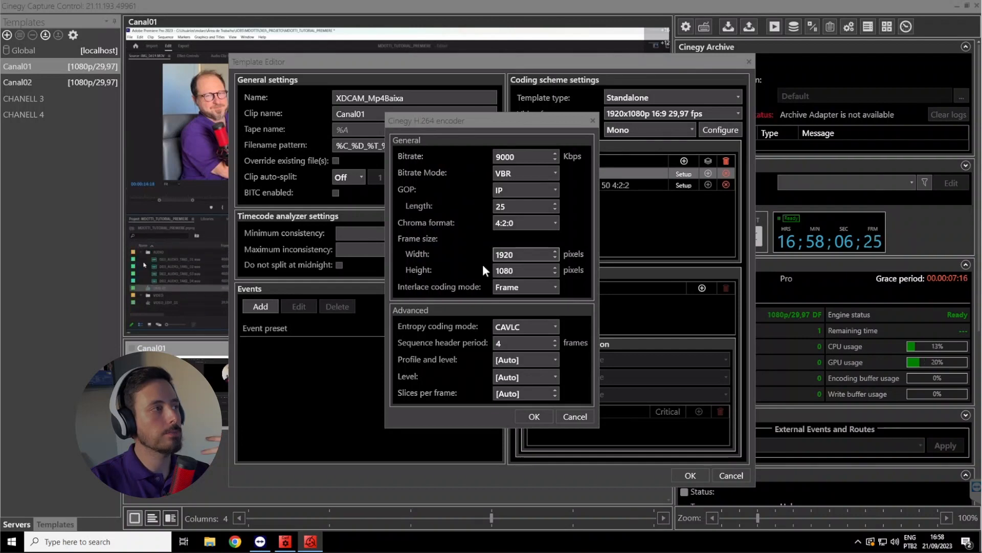
click(531, 417)
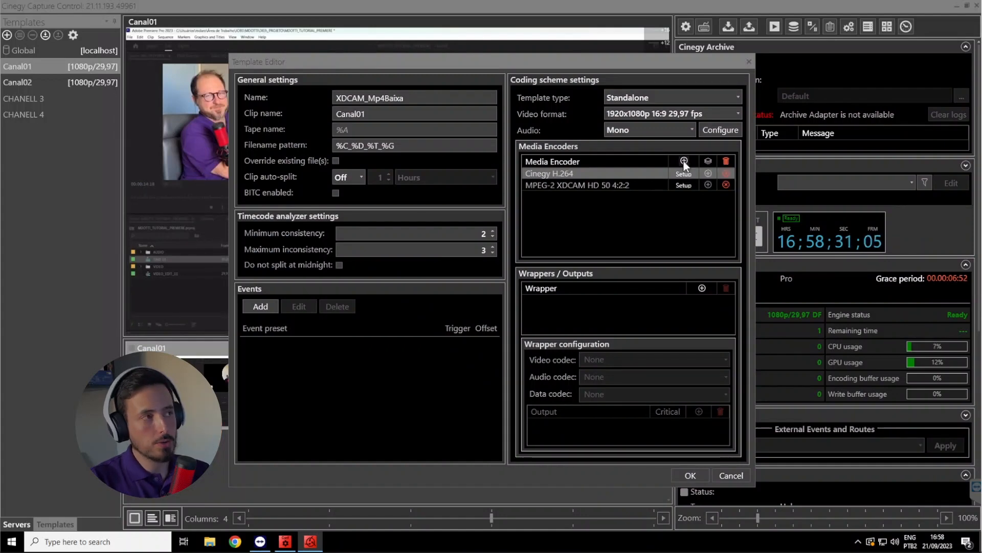
Add the 24-bit PCM and AAC audio encoders, and accept the AAC encoder's default settings
click(684, 161)
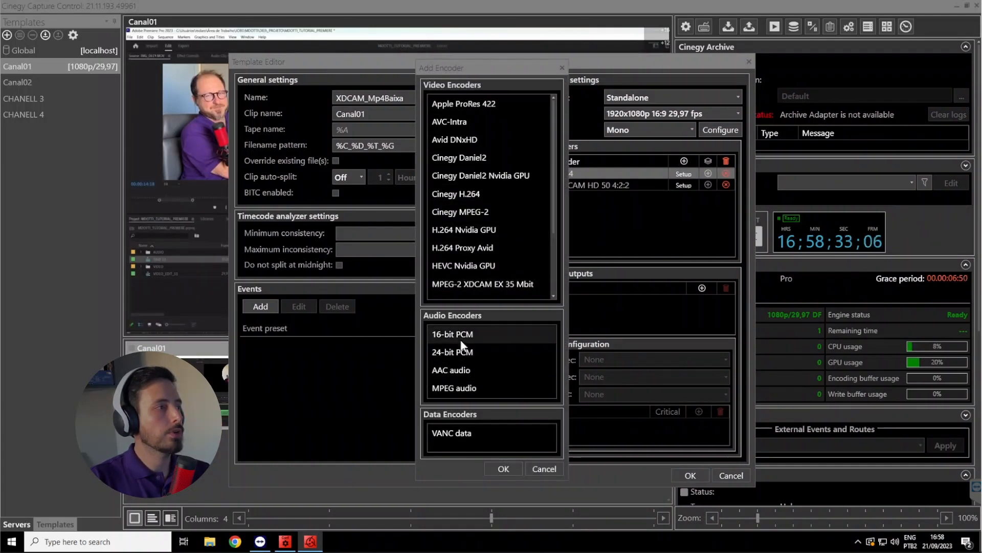
click(462, 354)
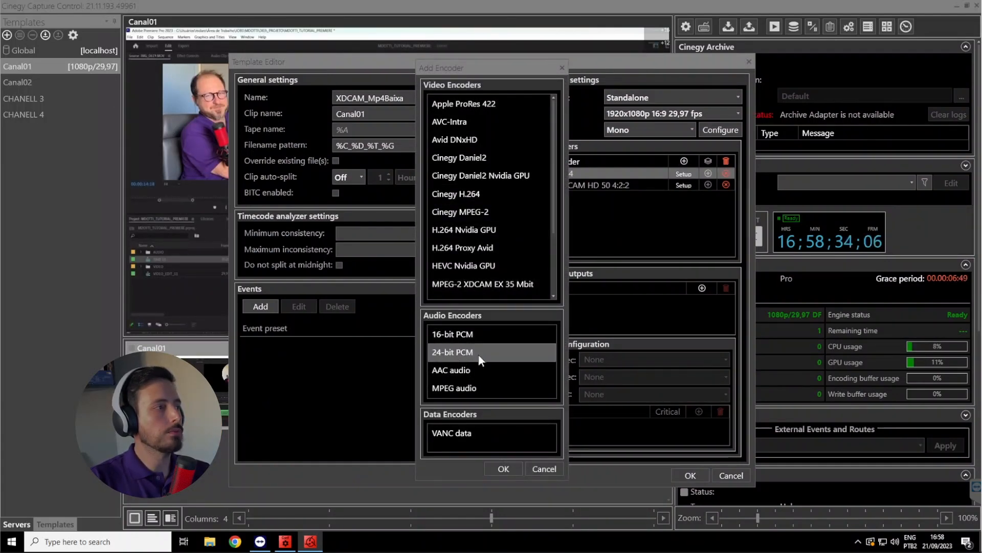
click(503, 468)
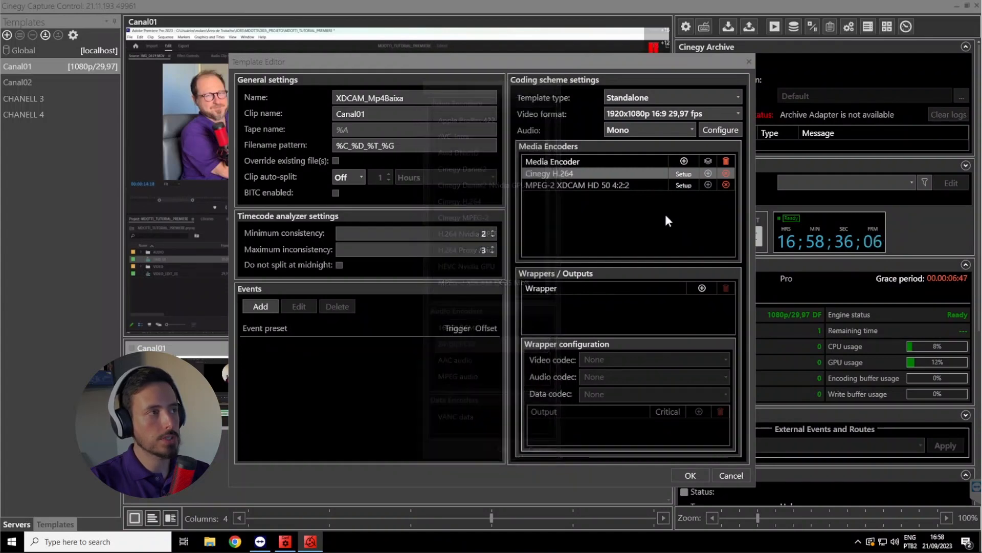
click(684, 161)
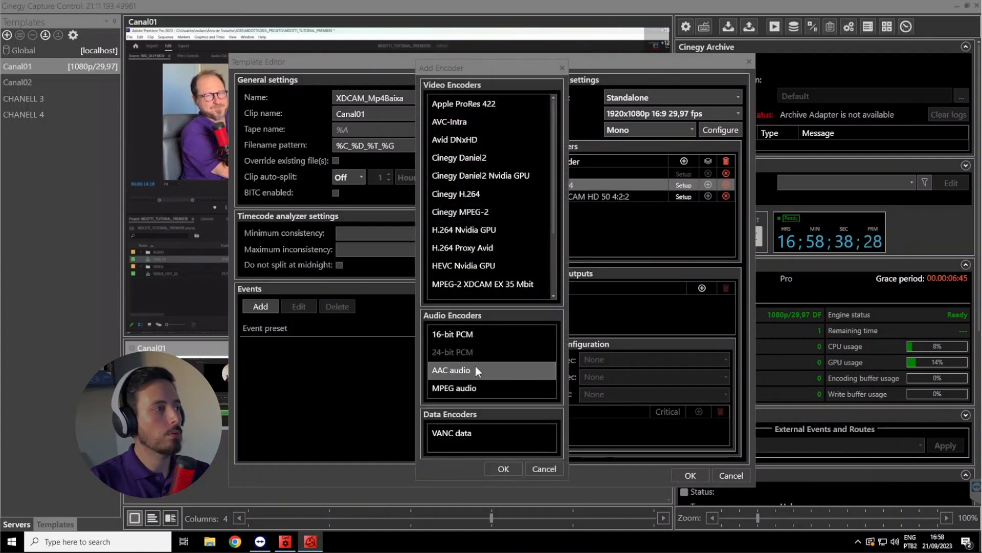
click(507, 465)
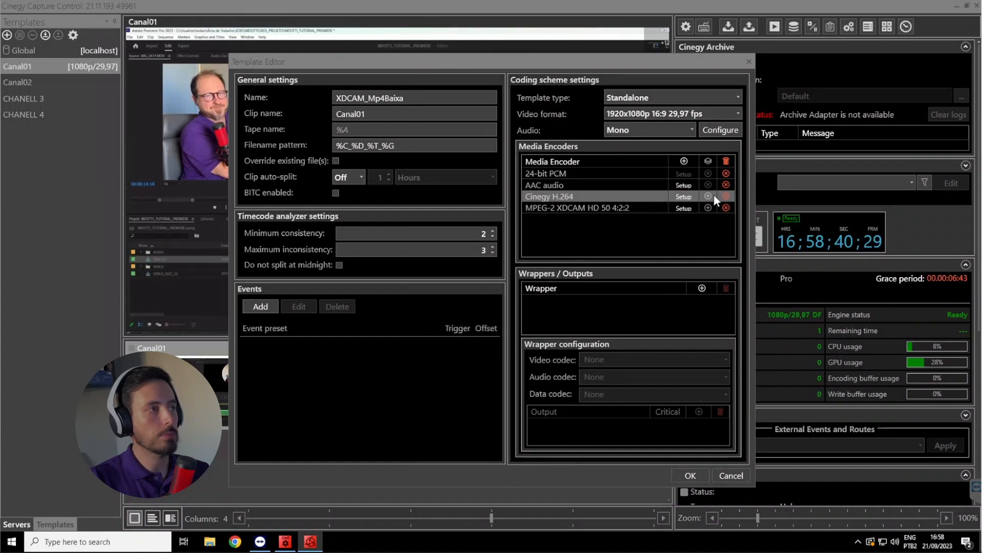
click(685, 185)
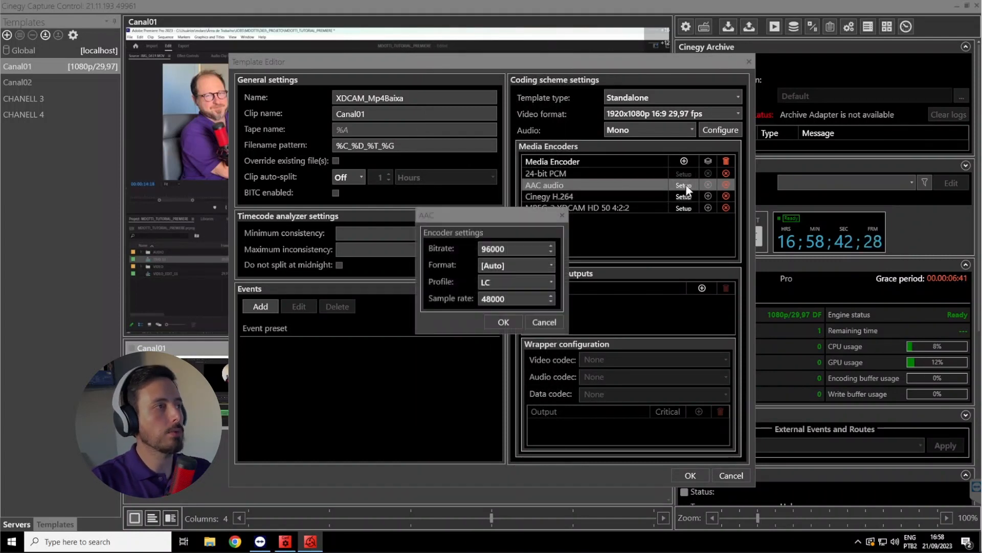
click(503, 320)
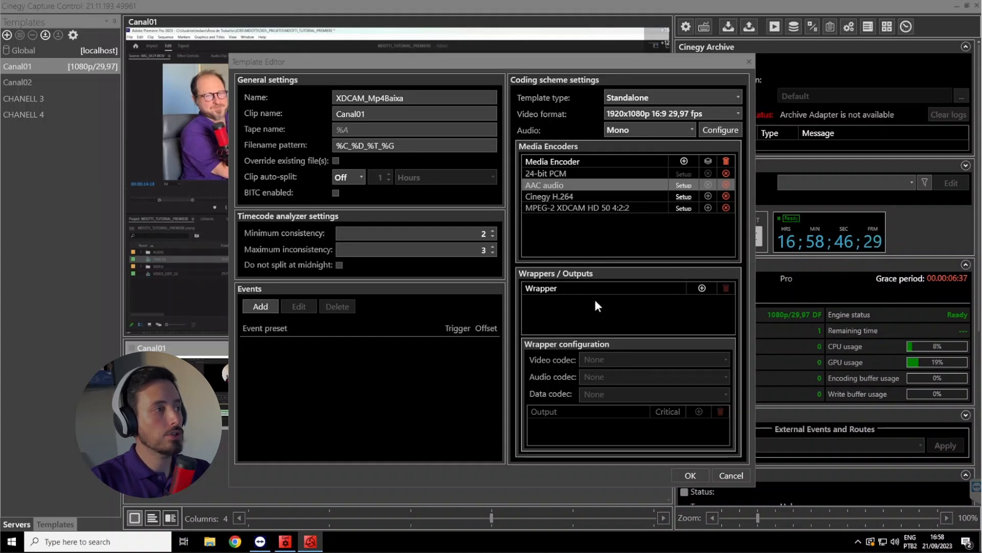
Add an MXF OP1A wrapper with MPEG-2 XDCAM HD 50 4:2:2 as its video codec and 24-bit PCM as its audio codec
click(702, 288)
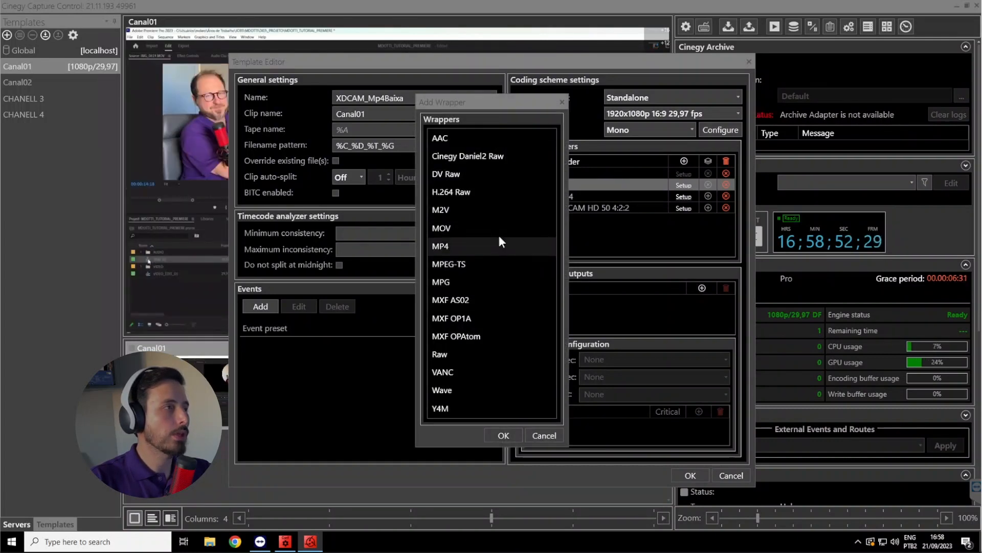
click(498, 229)
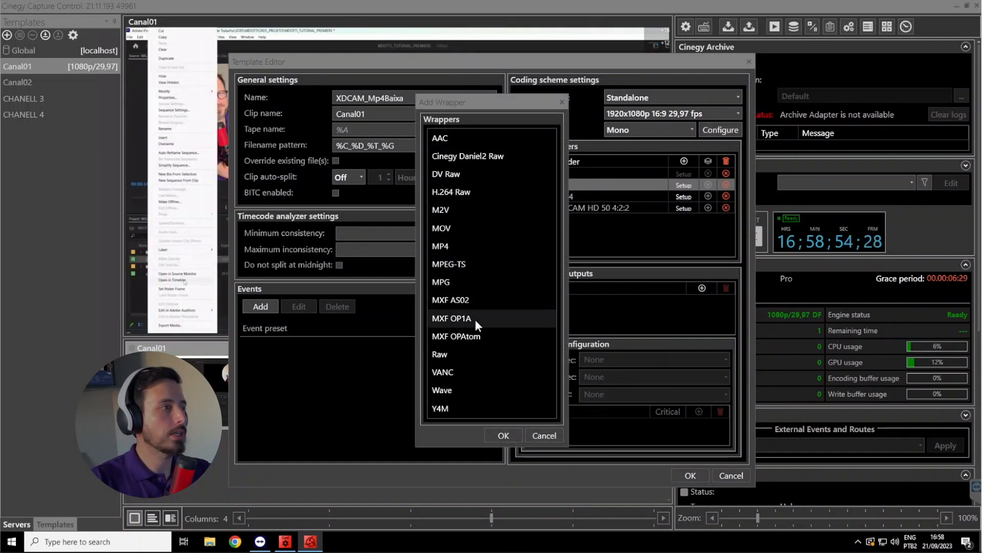
click(509, 432)
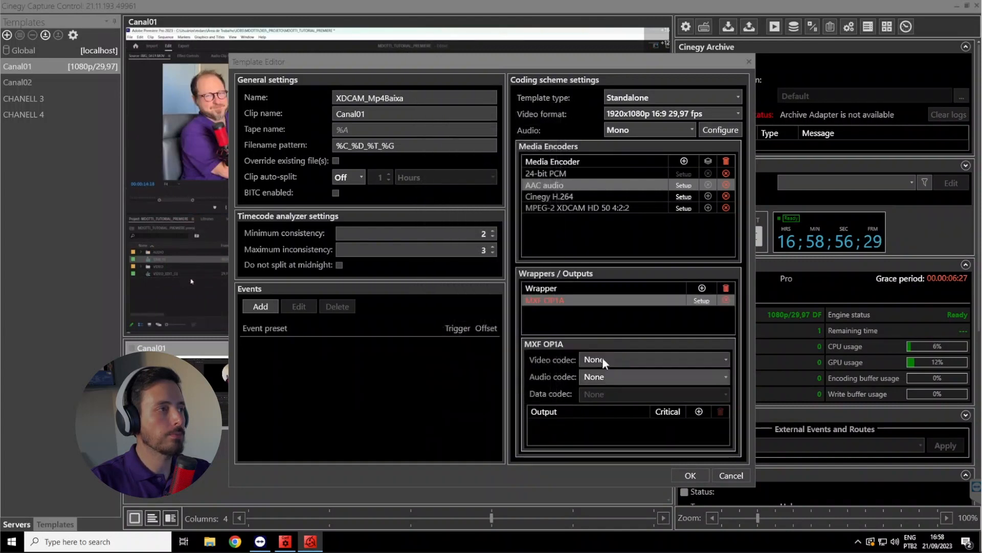
click(598, 357)
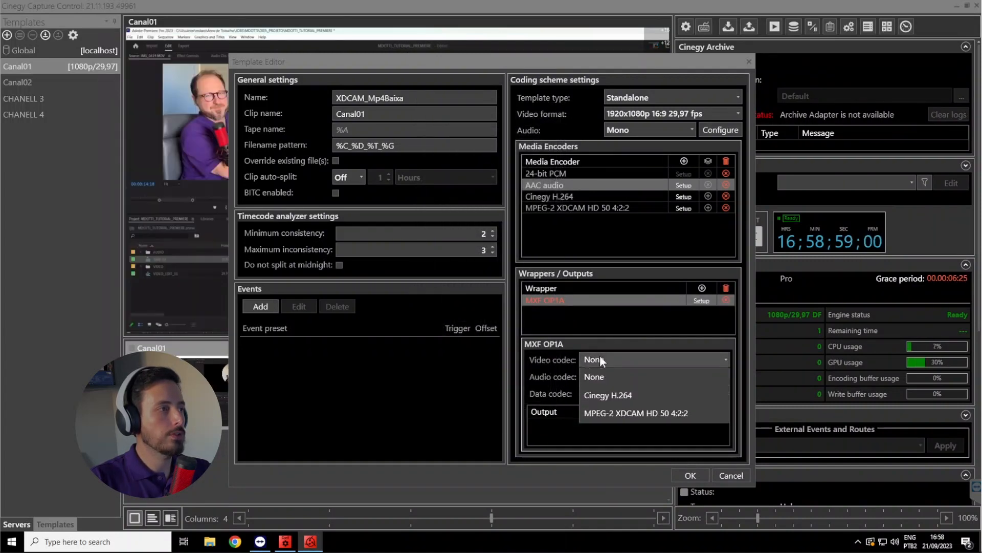
click(615, 413)
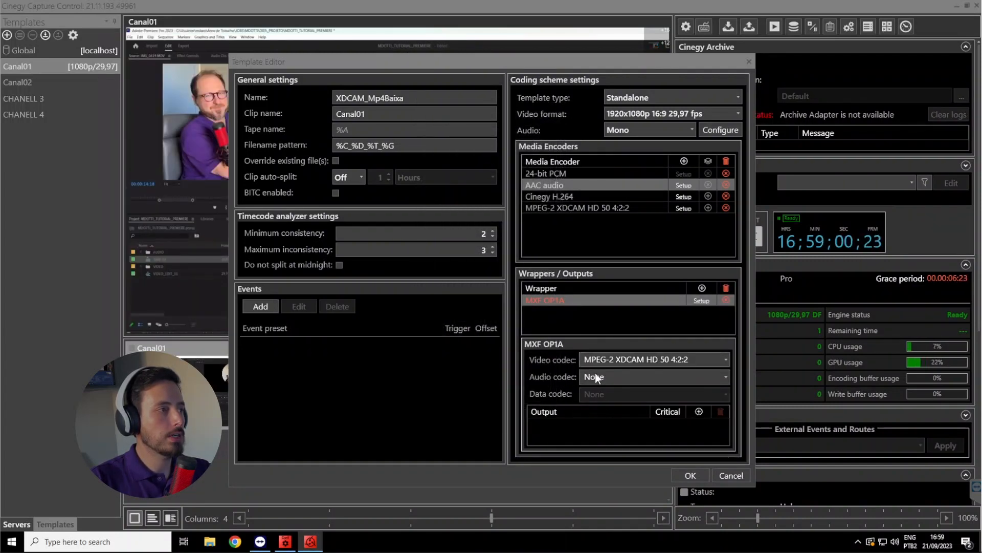
click(598, 378)
click(609, 412)
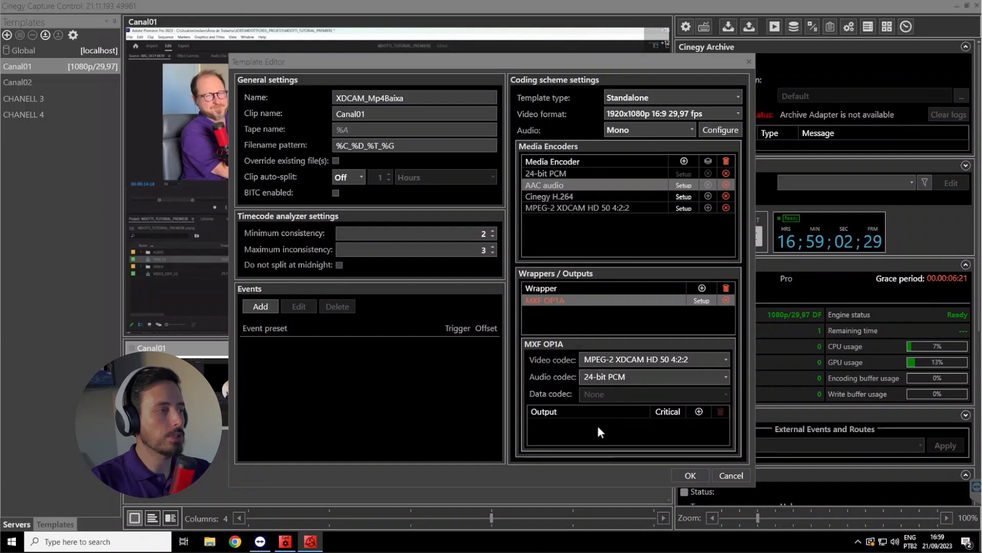
Add an output for the MXF OP1A wrapper, directed to a new Desktop folder named Capture
click(699, 412)
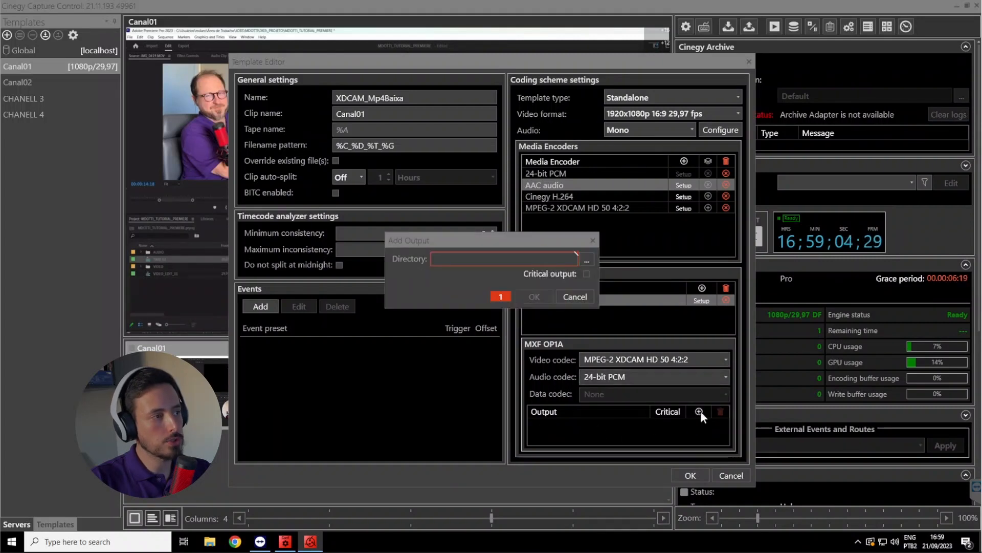
click(586, 259)
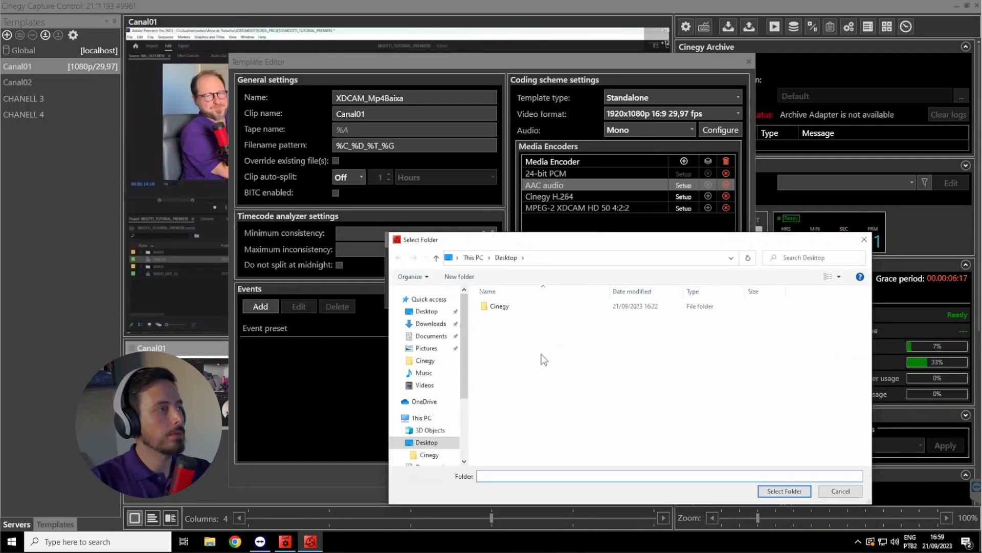
key(ctrl+shift+n)
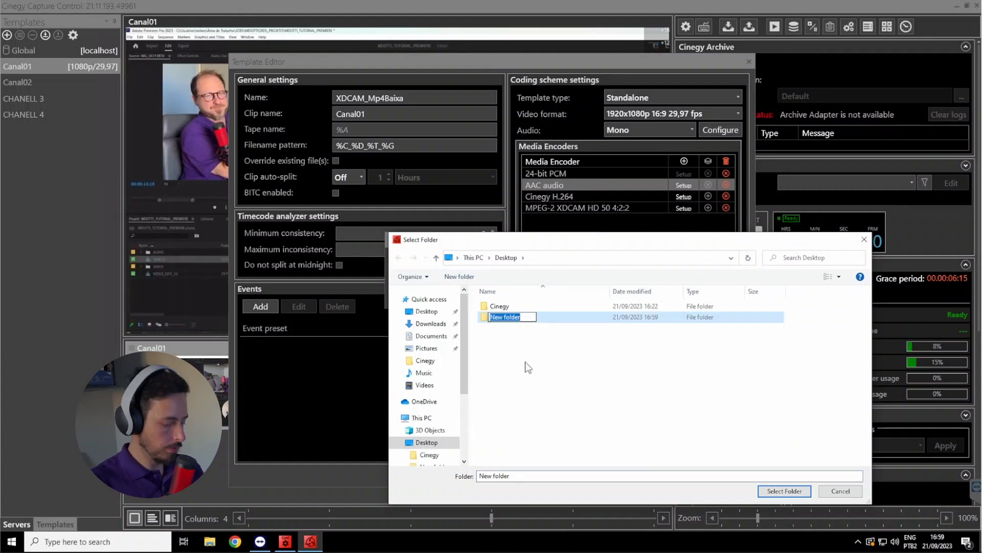
text(Capture)
key(Return)
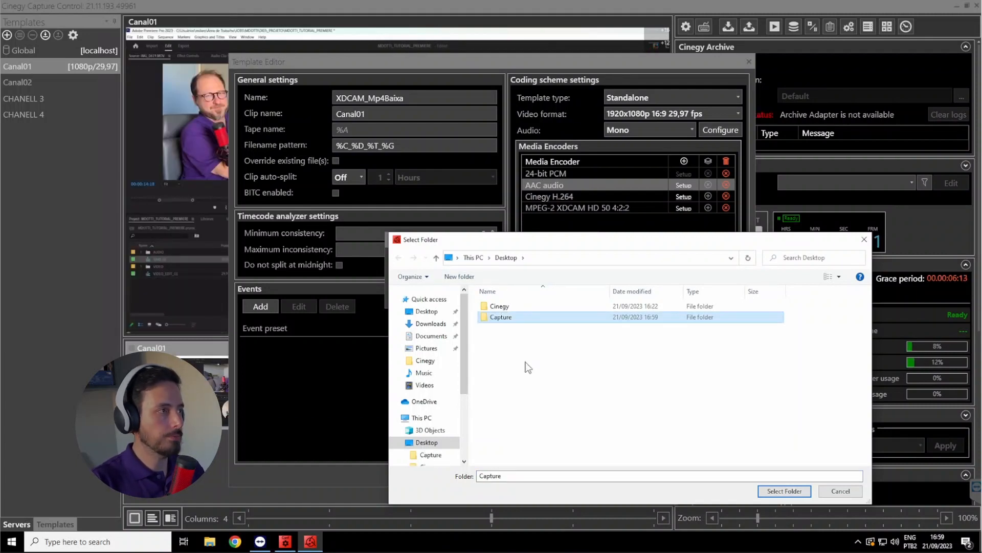
double_click(518, 323)
click(788, 491)
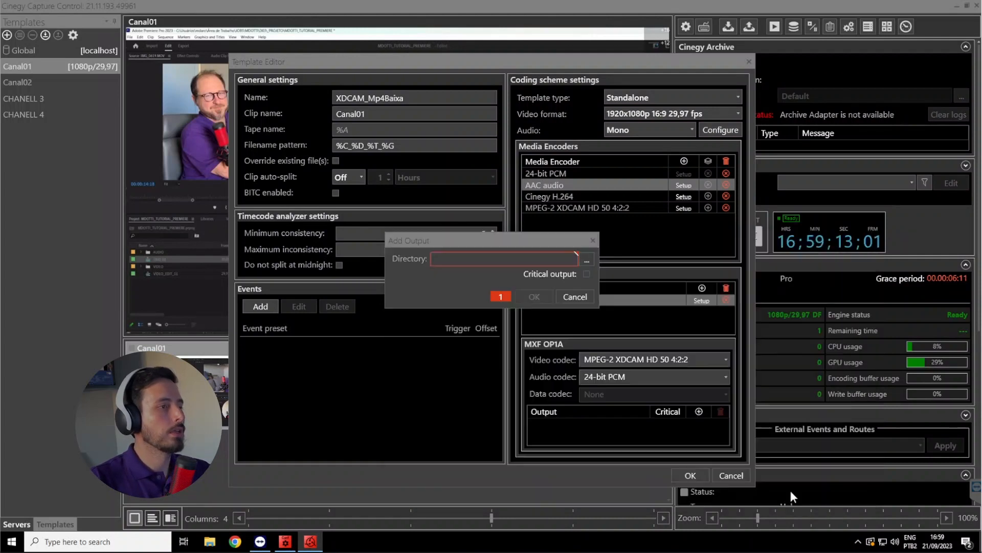
click(530, 295)
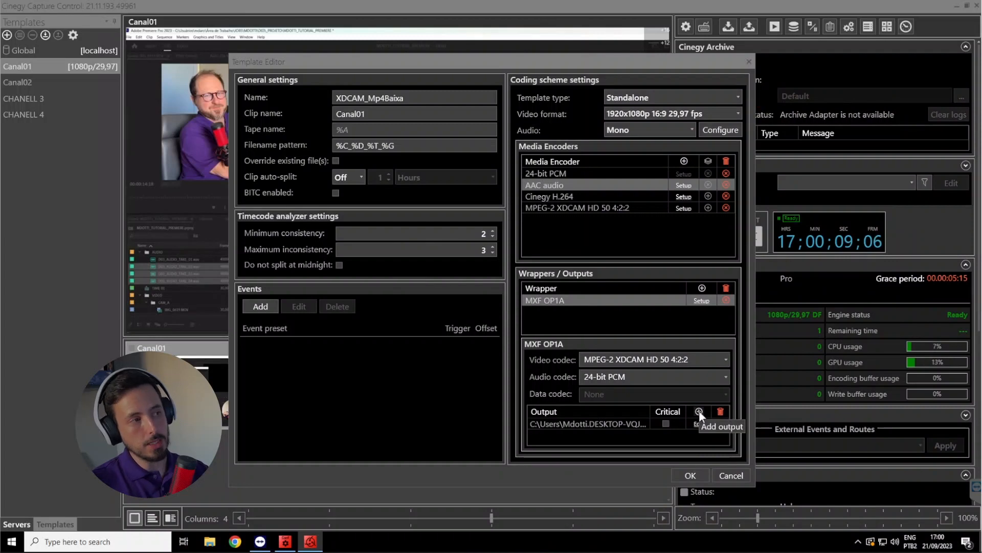
click(699, 411)
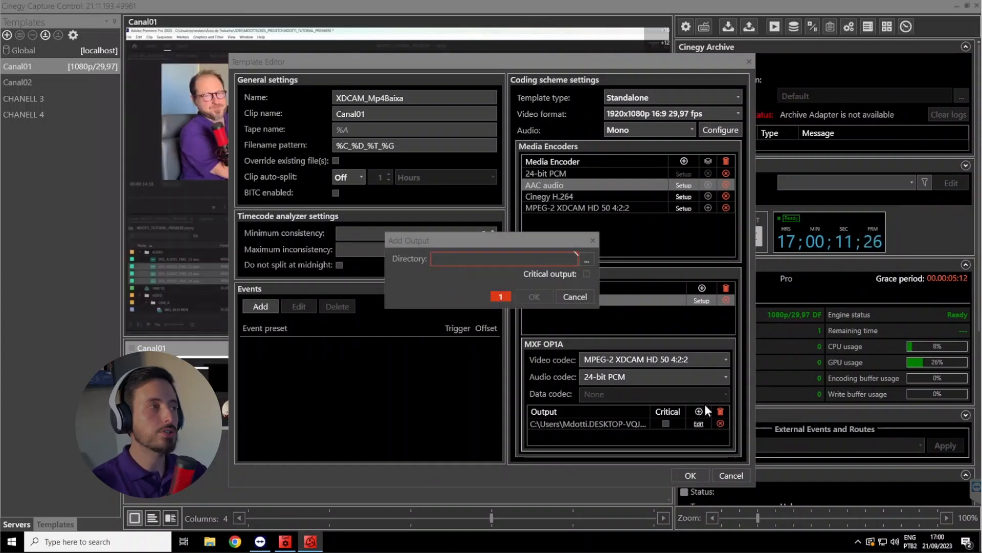
click(587, 260)
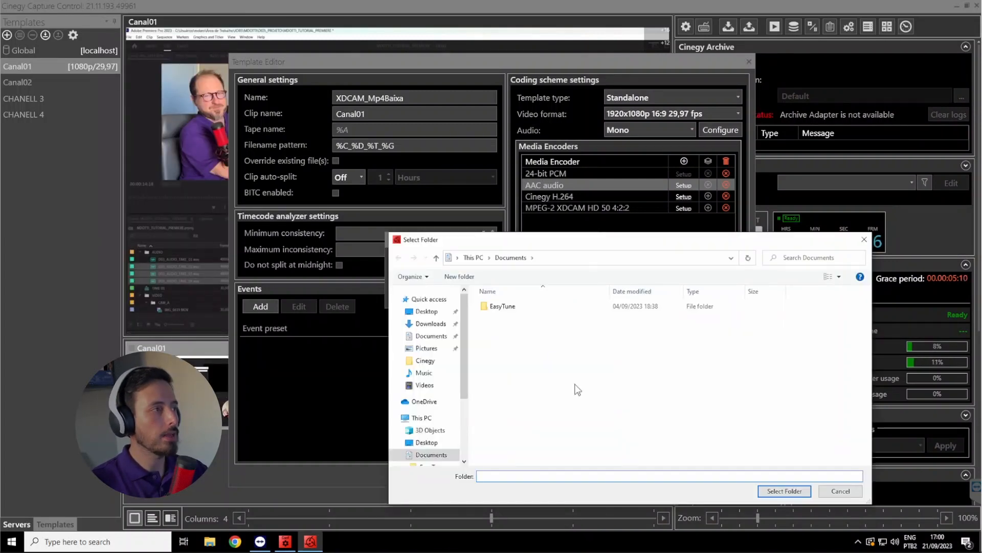
click(427, 418)
click(549, 448)
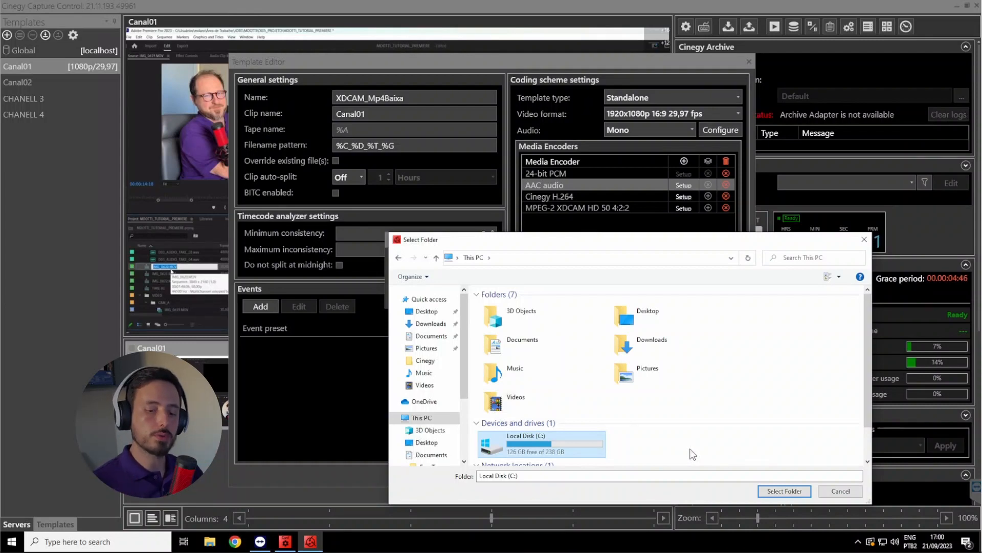
click(840, 491)
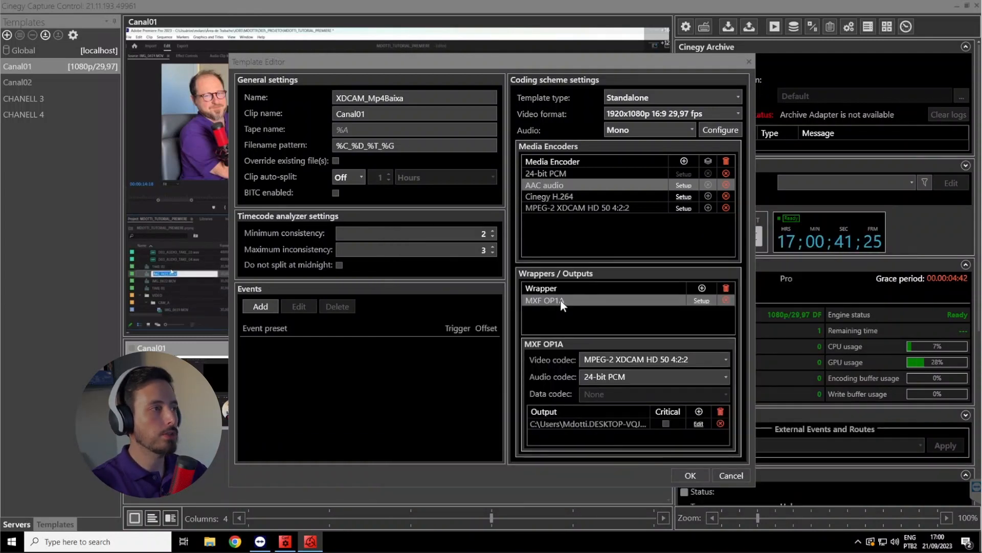
Add an MP4 wrapper with Cinegy H.264 as its video codec and AAC audio as its audio codec
click(702, 288)
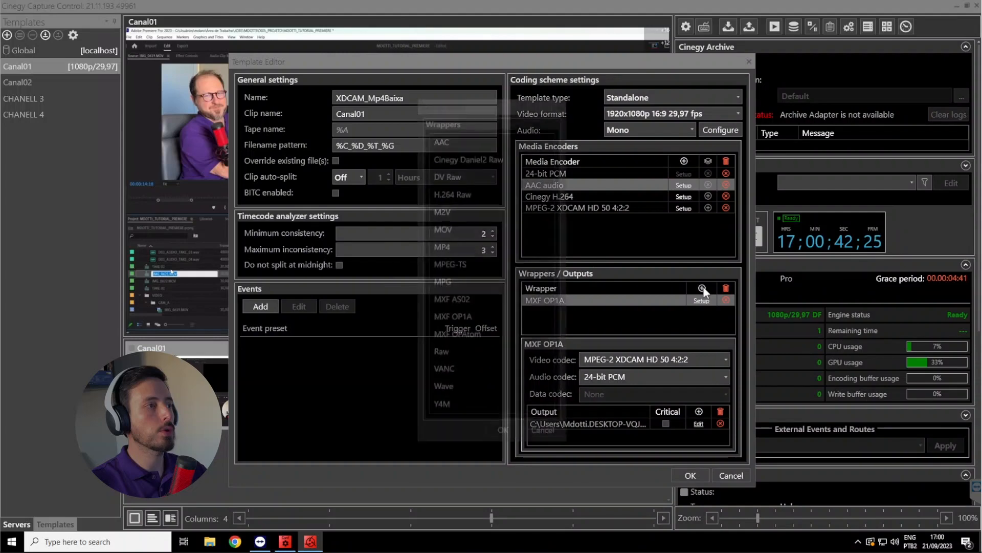
click(454, 244)
click(506, 433)
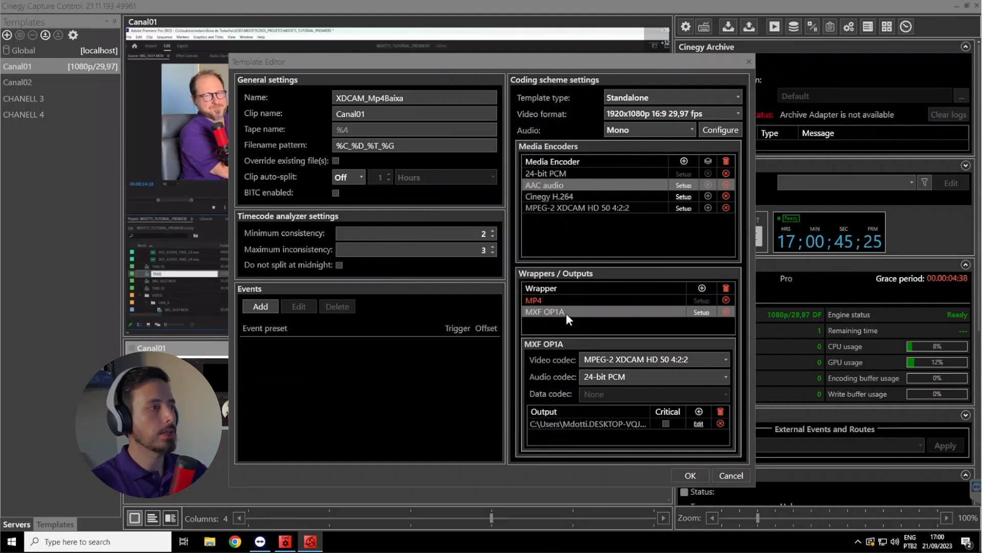
click(555, 301)
click(605, 361)
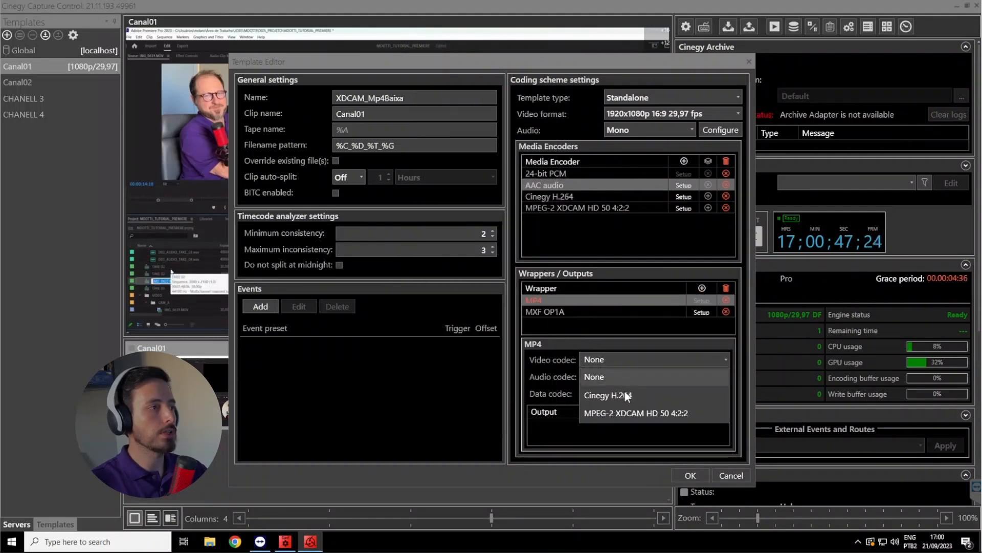
click(625, 394)
click(608, 377)
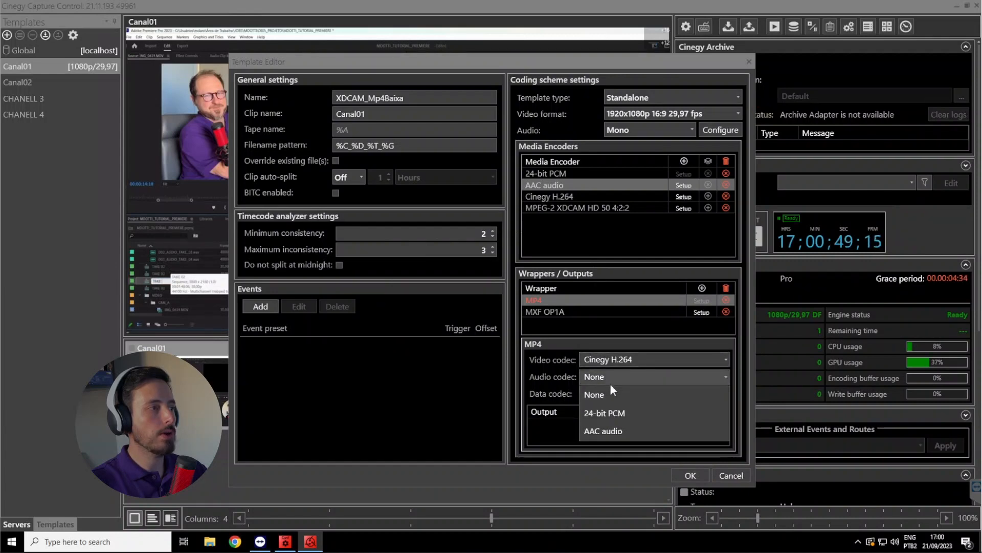
click(609, 427)
Add an output for the MP4 wrapper in a new Mp4 folder inside Desktop\Capture, and save the template
click(698, 410)
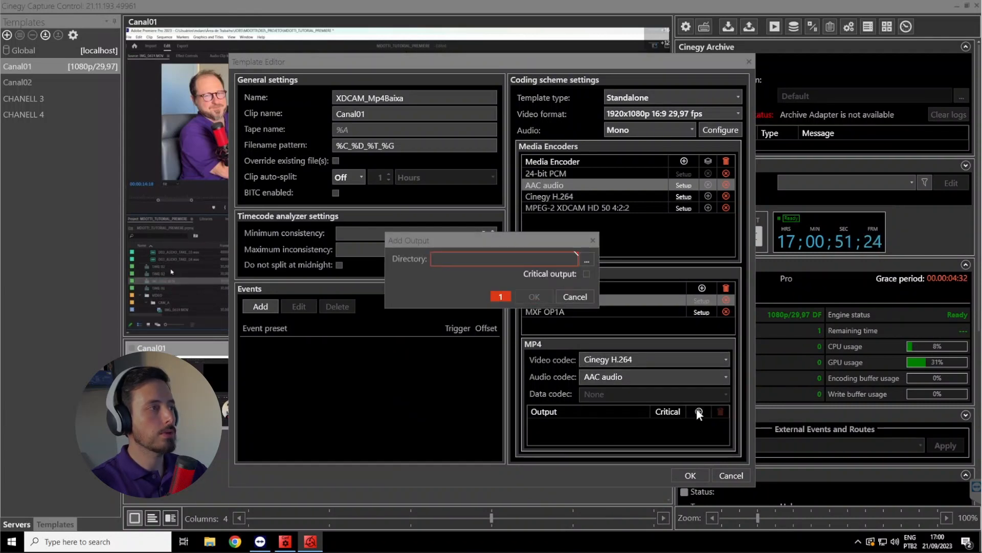
click(587, 261)
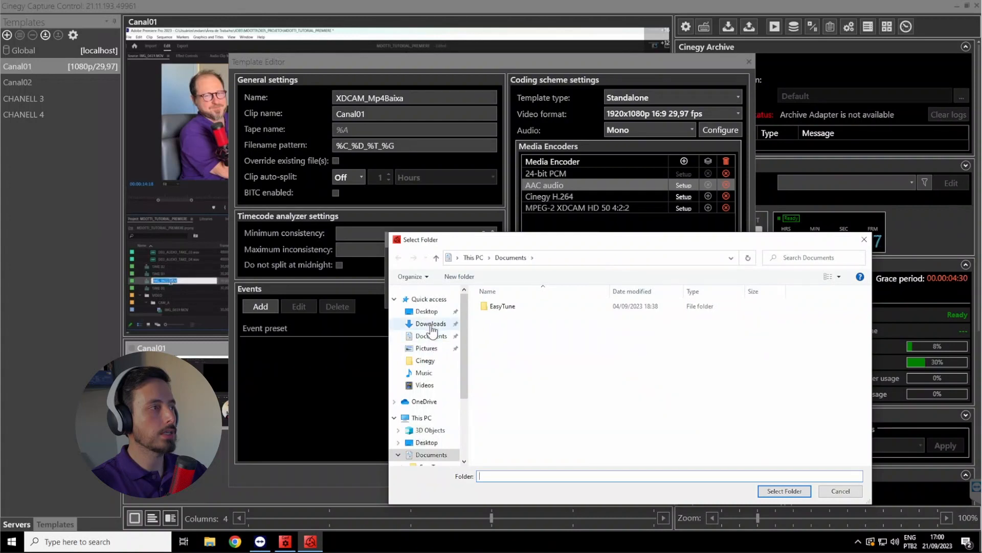
click(426, 311)
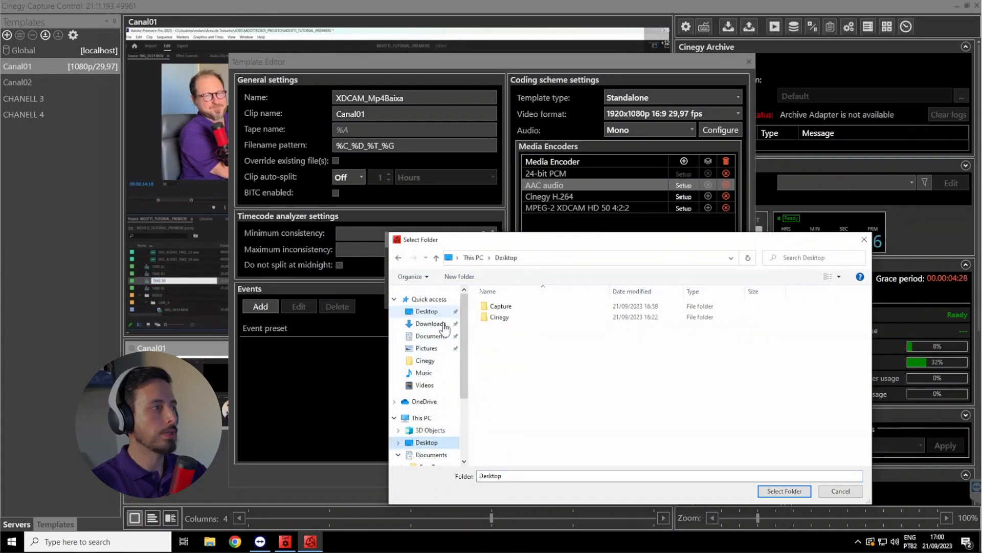
double_click(501, 306)
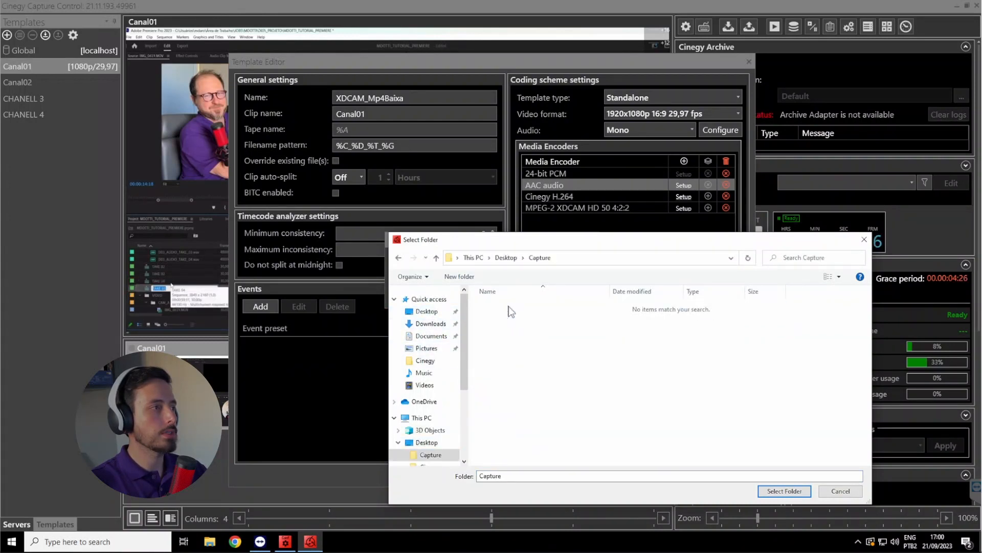
click(459, 276)
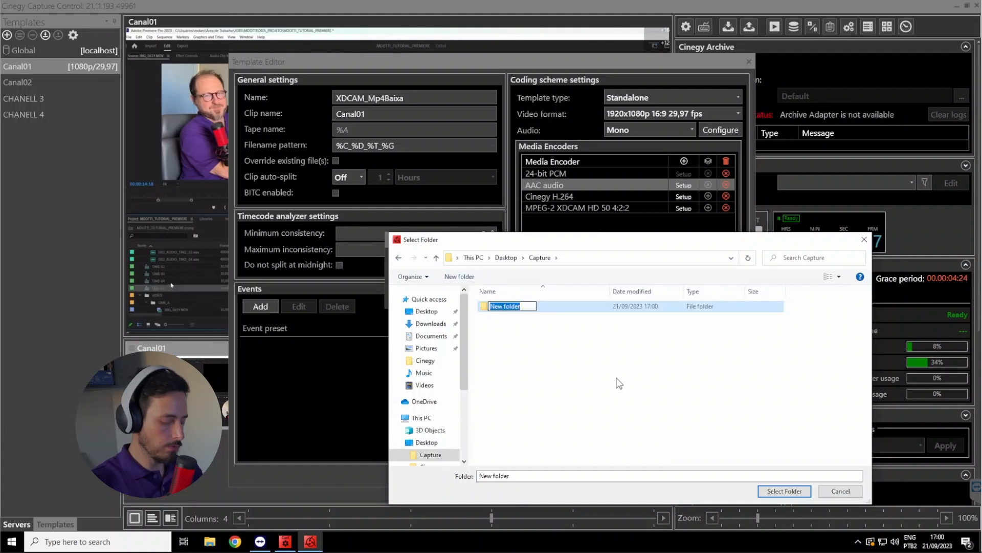
text(Mp4)
click(534, 336)
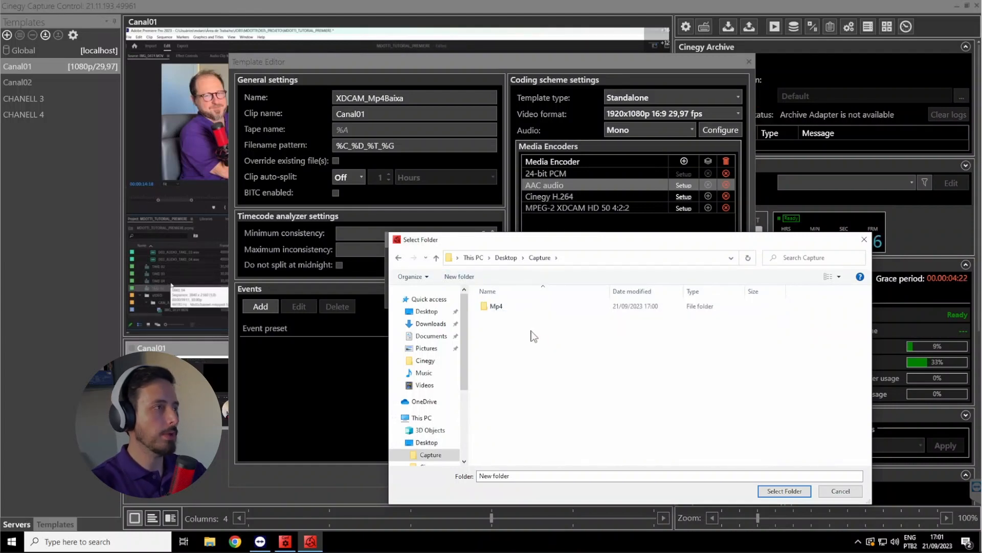
double_click(498, 306)
click(784, 491)
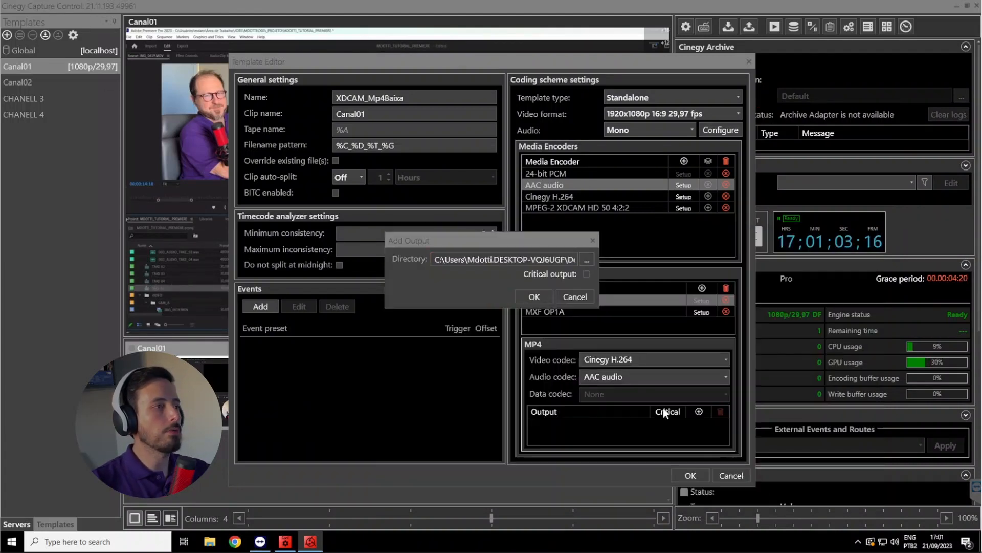
click(534, 297)
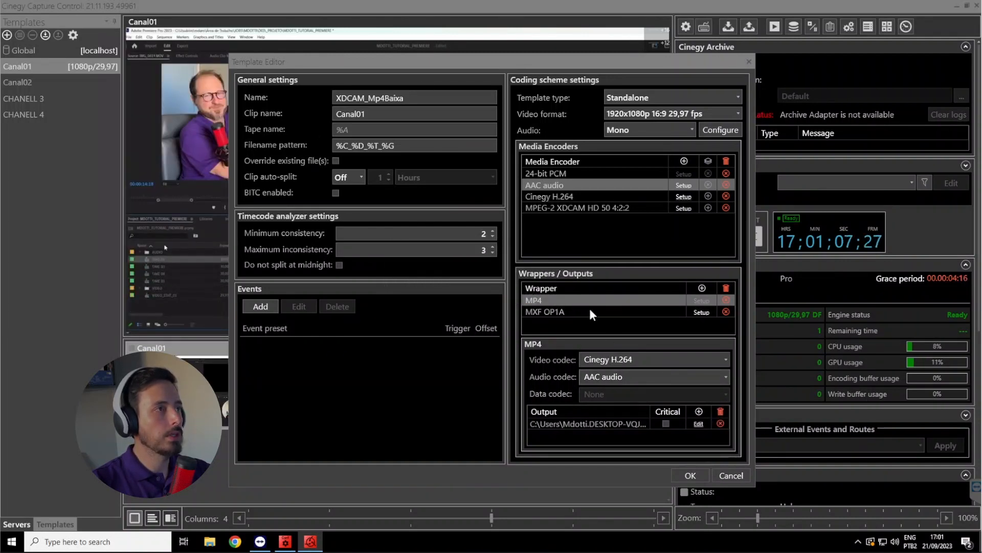
click(701, 471)
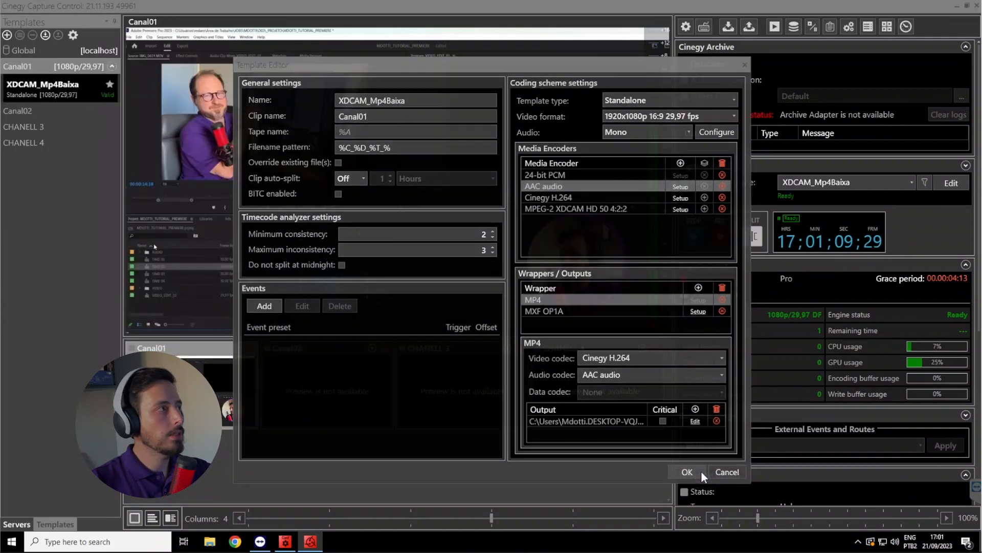
Try to copy the XDCAM_Mp4Baixa template from Canal01 to Canal02
click(94, 95)
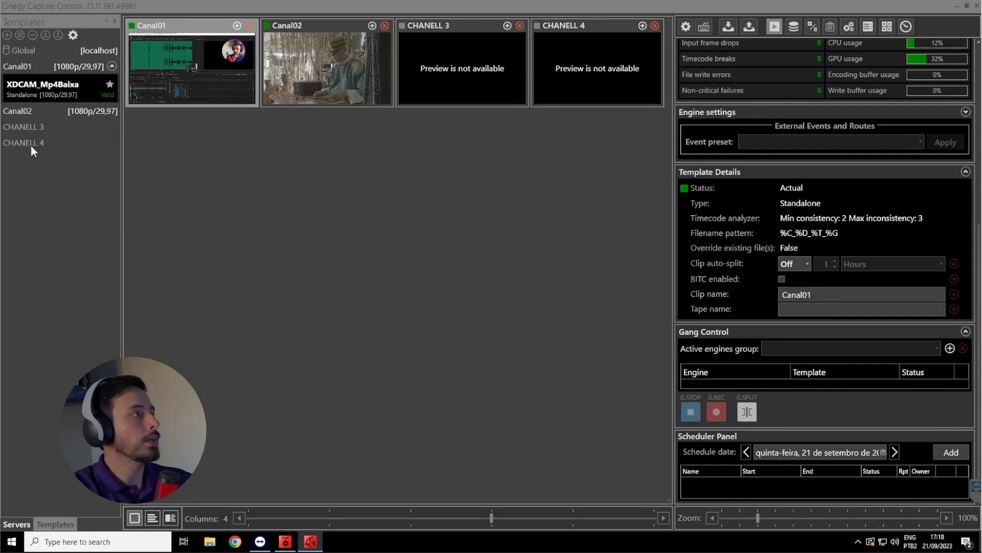
click(30, 109)
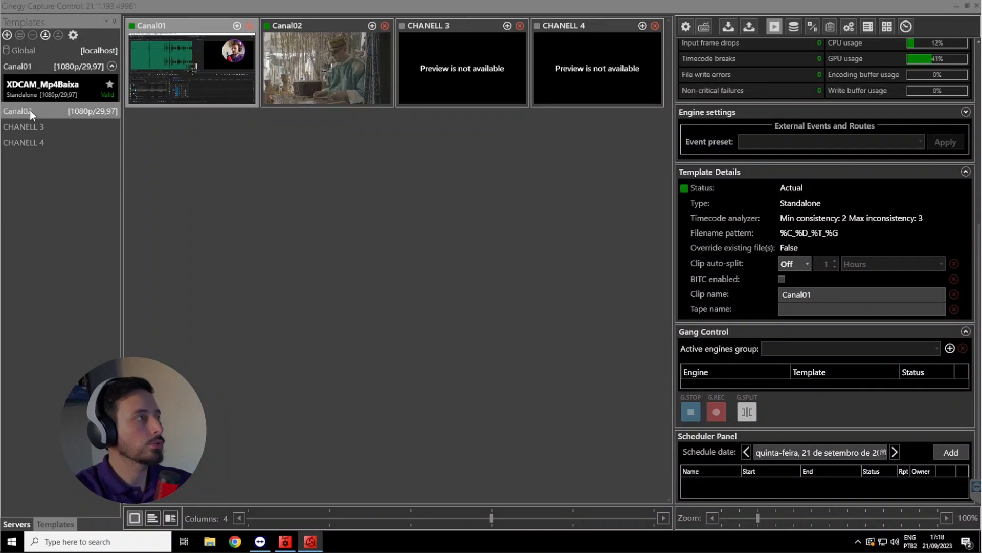
right_click(49, 87)
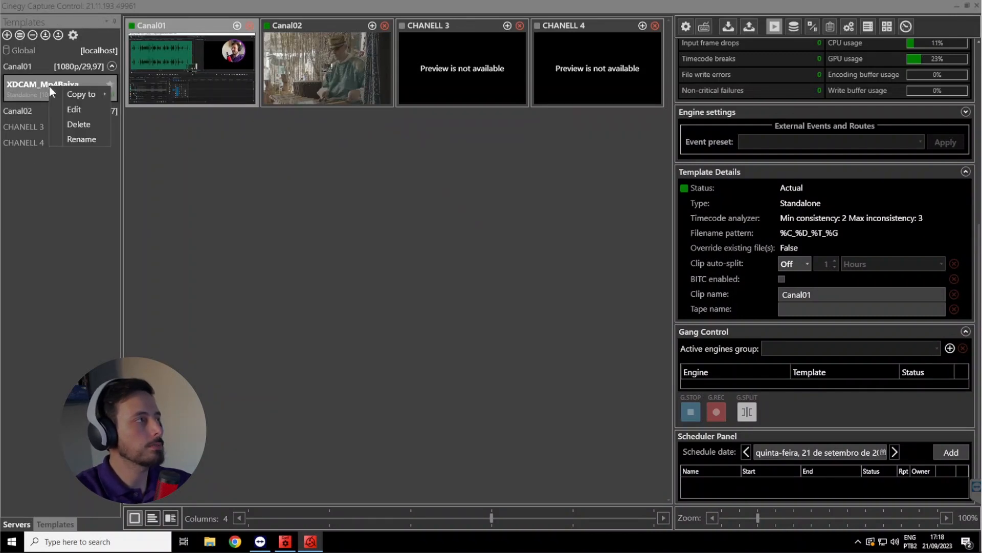
mouse_move(87, 96)
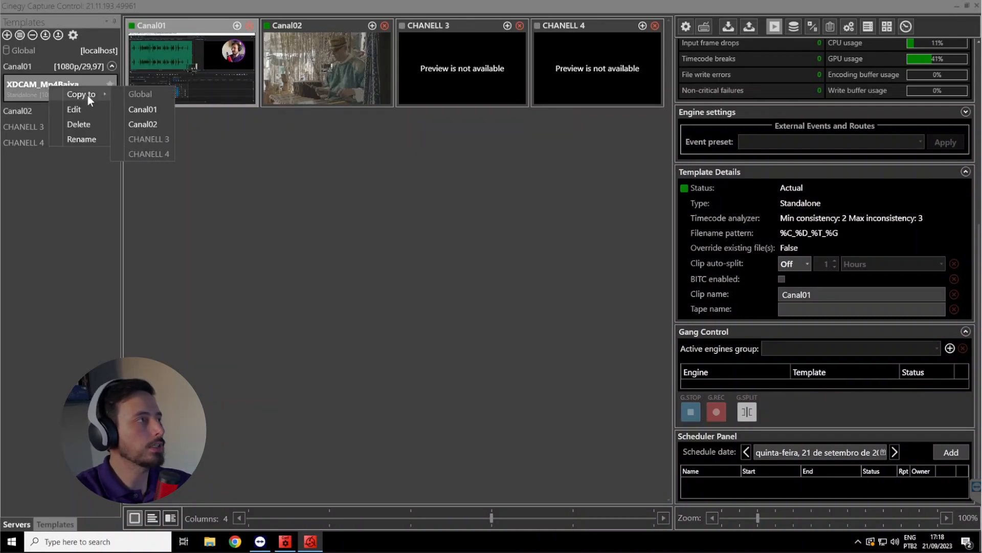
click(152, 122)
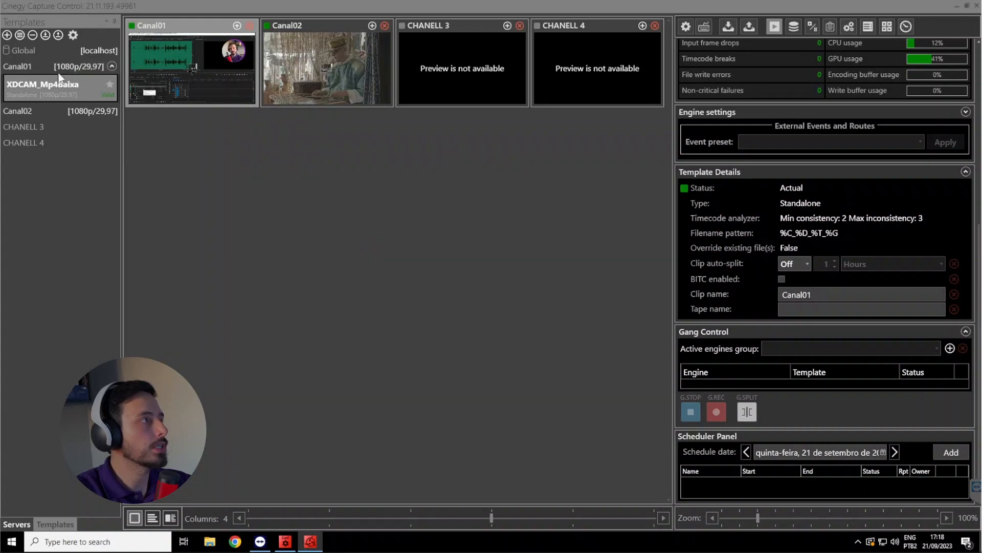
Export Canal01's template to the Desktop as XDCAM_Mp4Baixa.TSchema, overwriting the existing file
click(58, 35)
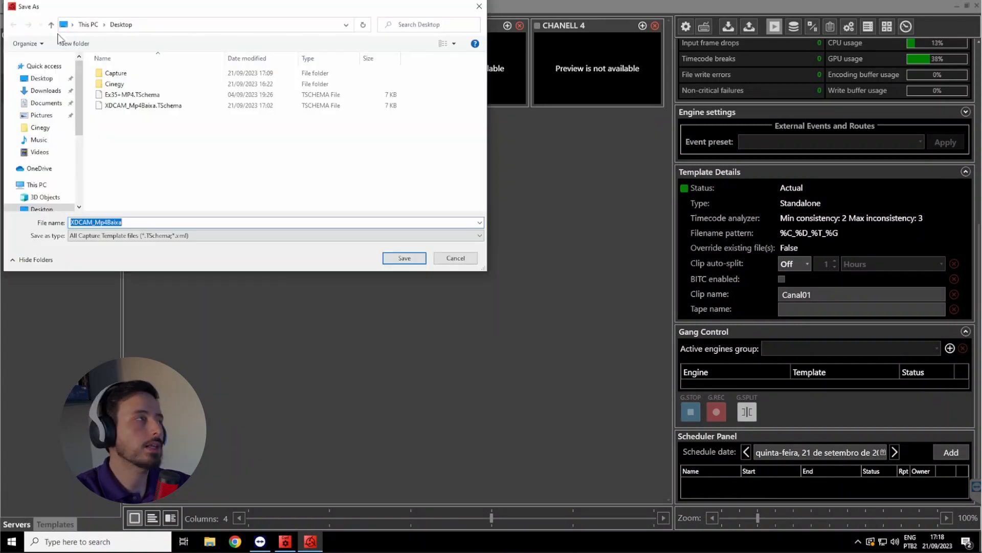
click(172, 106)
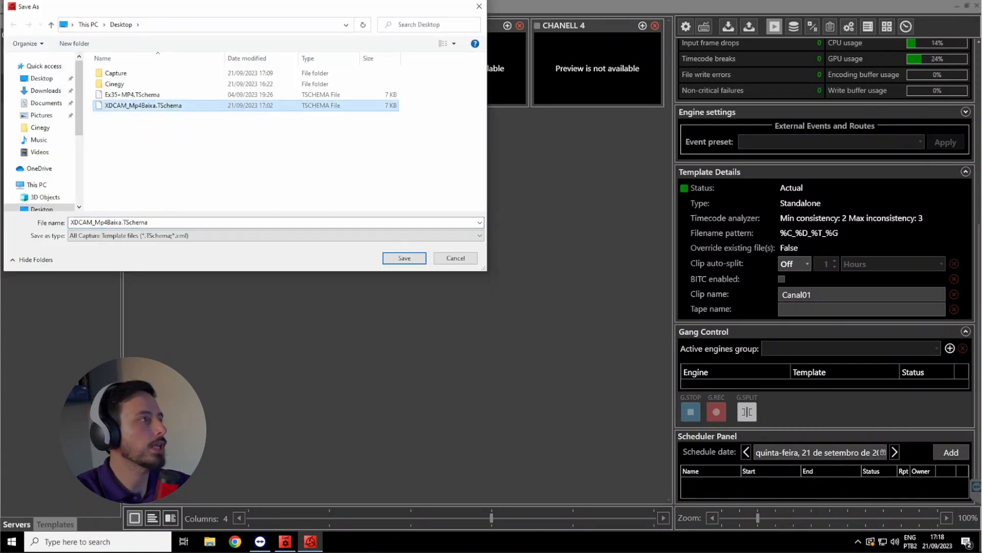
click(404, 258)
click(527, 308)
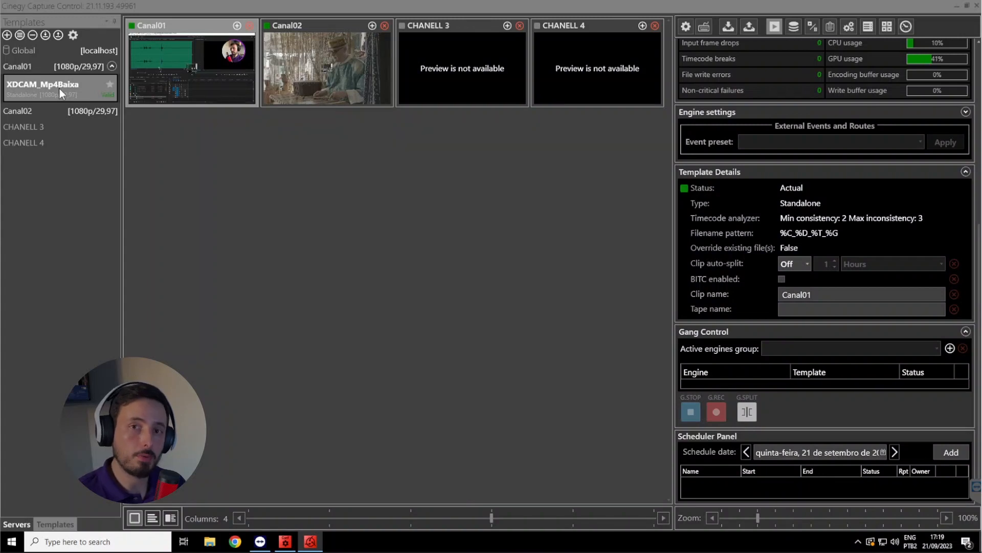
Import the XDCAM_Mp4Baixa.TSchema template from the Desktop into Canal02
click(32, 112)
click(46, 35)
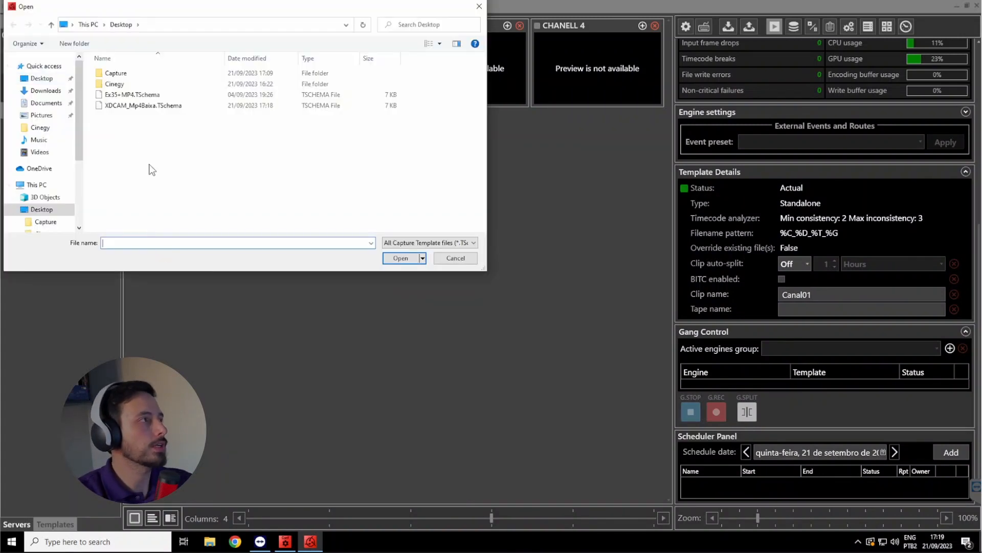
double_click(134, 109)
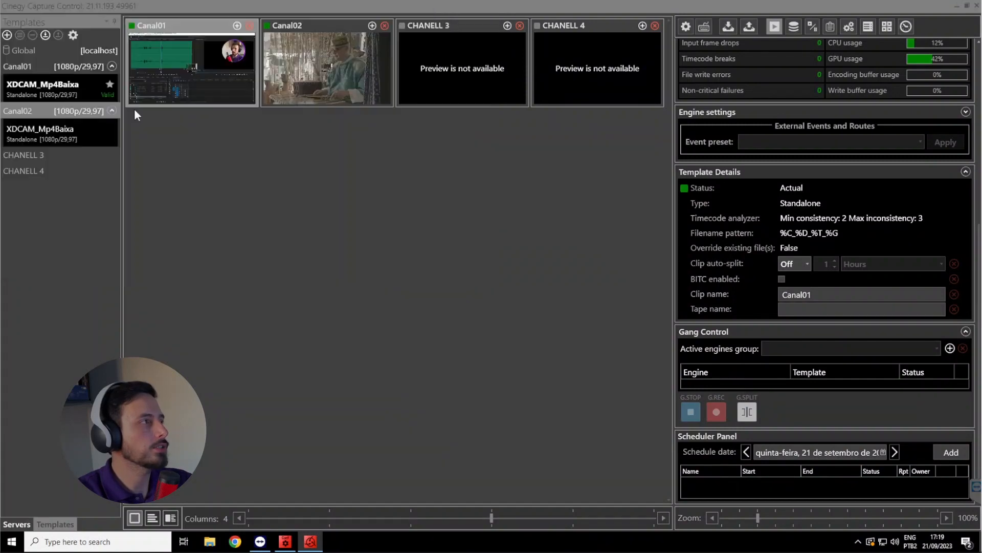
Change the clip name in Canal02's XDCAM_Mp4Baixa template to Canal02 and save the template
click(65, 131)
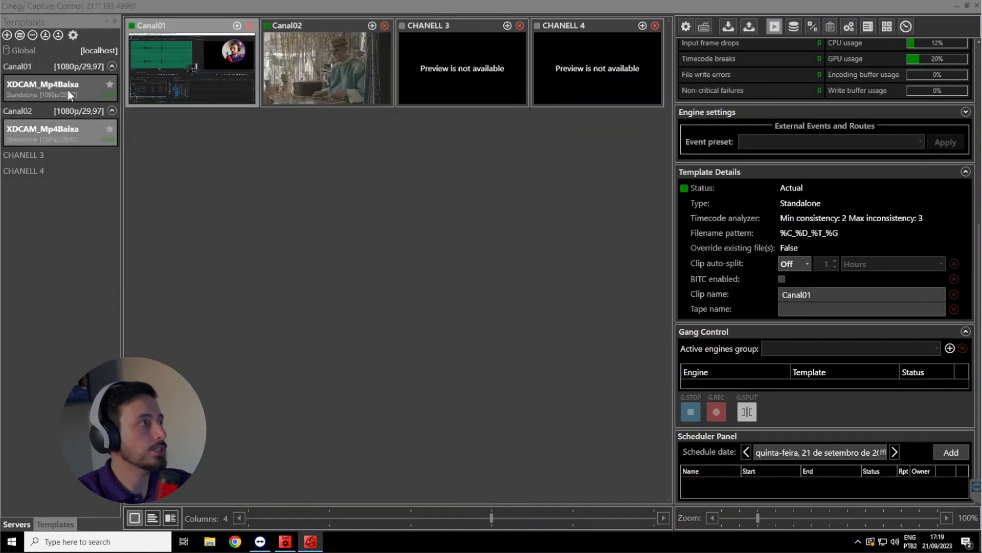
double_click(70, 130)
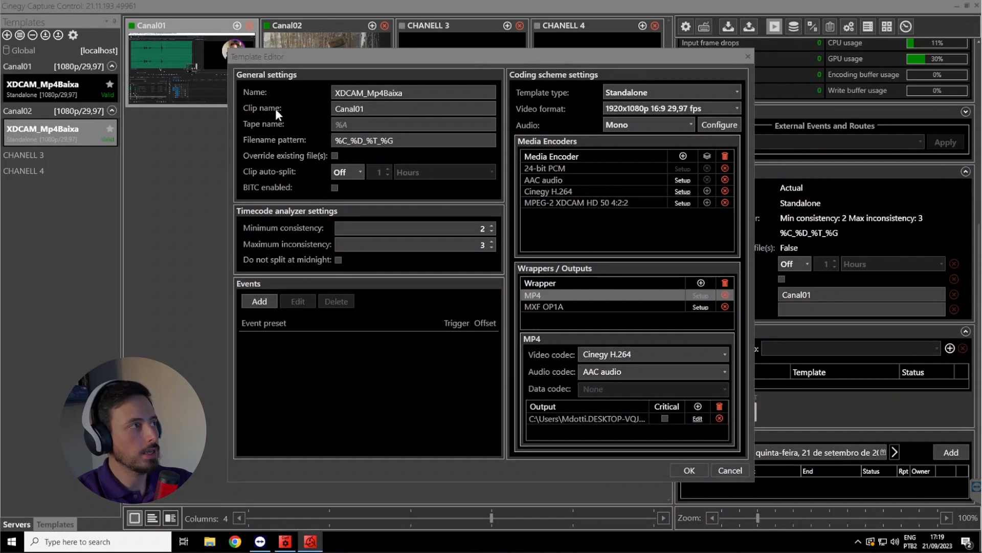
click(380, 106)
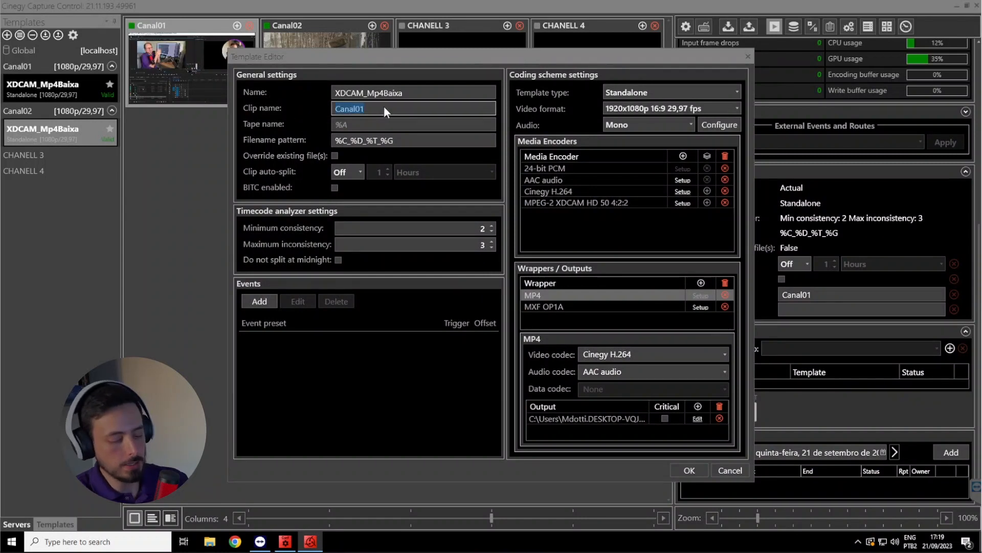
key(BackSpace)
text(2)
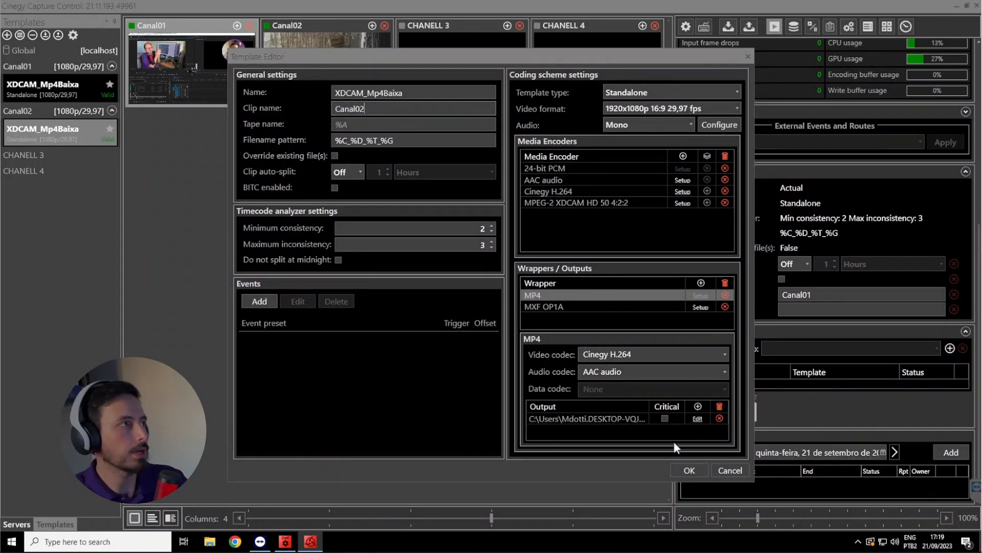
click(689, 471)
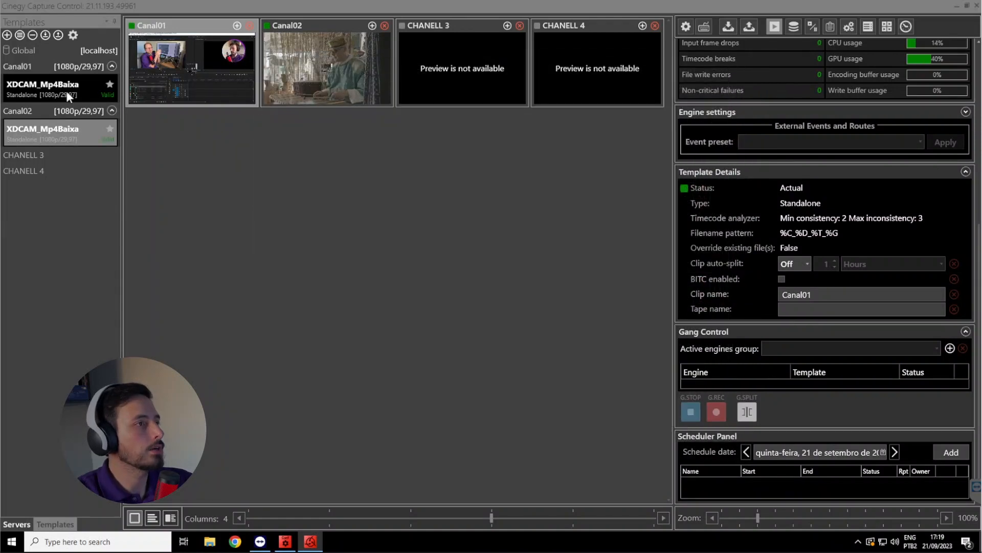
Compare the clip names in the template details of Canal01 and Canal02
click(74, 127)
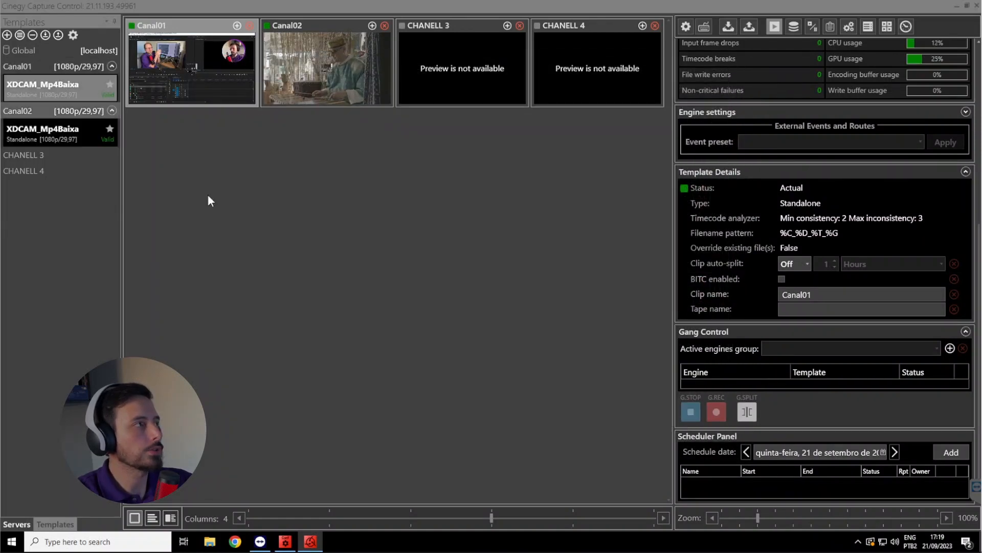
click(63, 138)
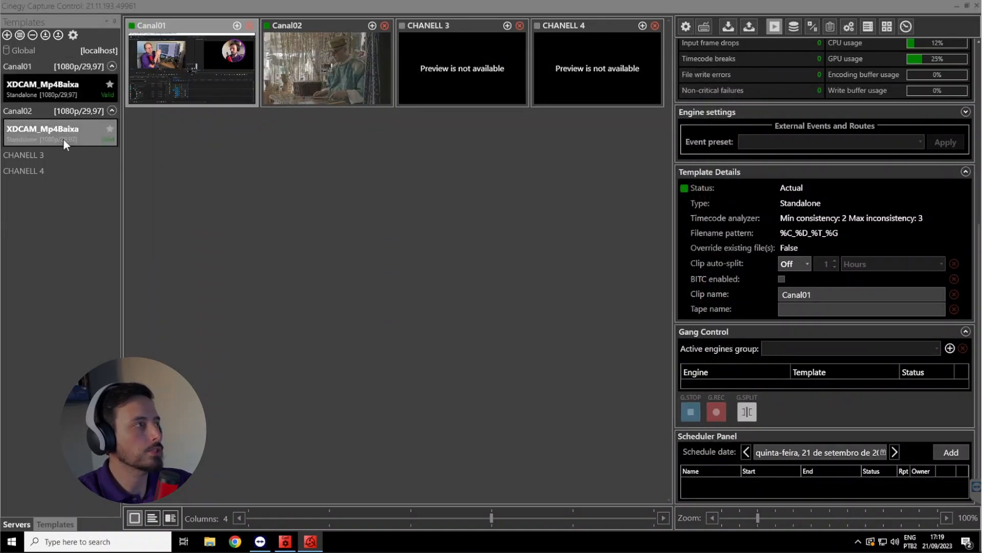
click(315, 64)
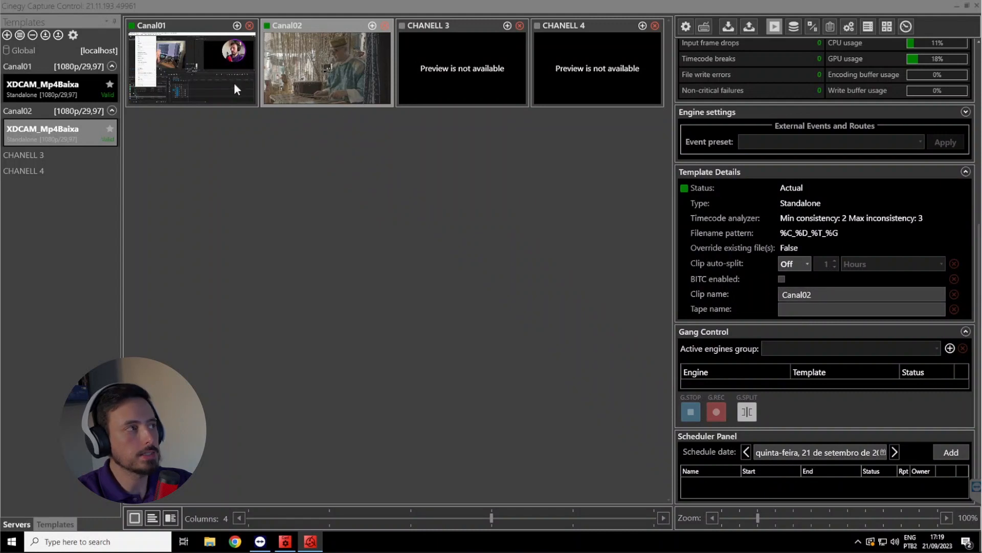
click(202, 72)
click(342, 69)
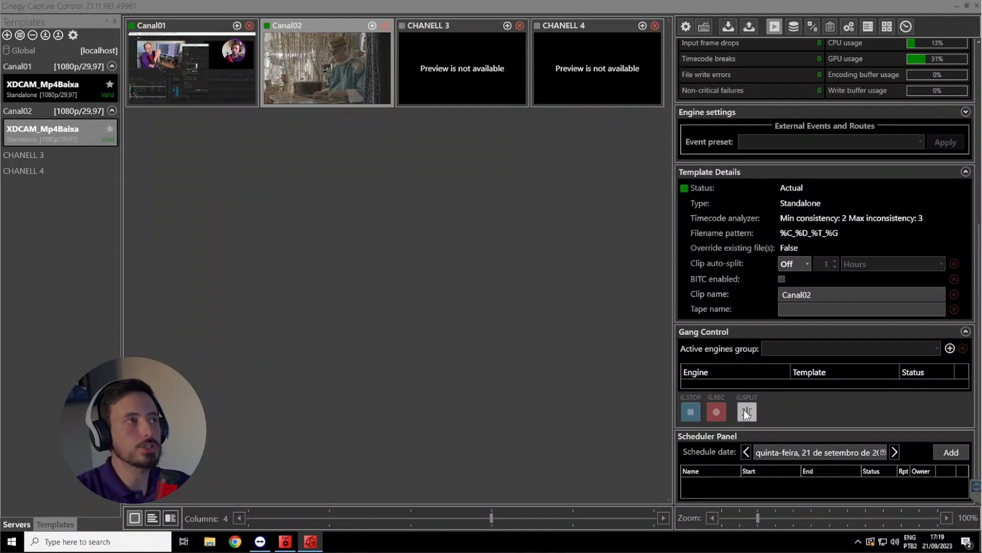
Try a clip auto-split of every 1 hour on Canal02 and switch auto-split back to Off
scroll(698, 283, up, 3)
scroll(696, 92, up, 1)
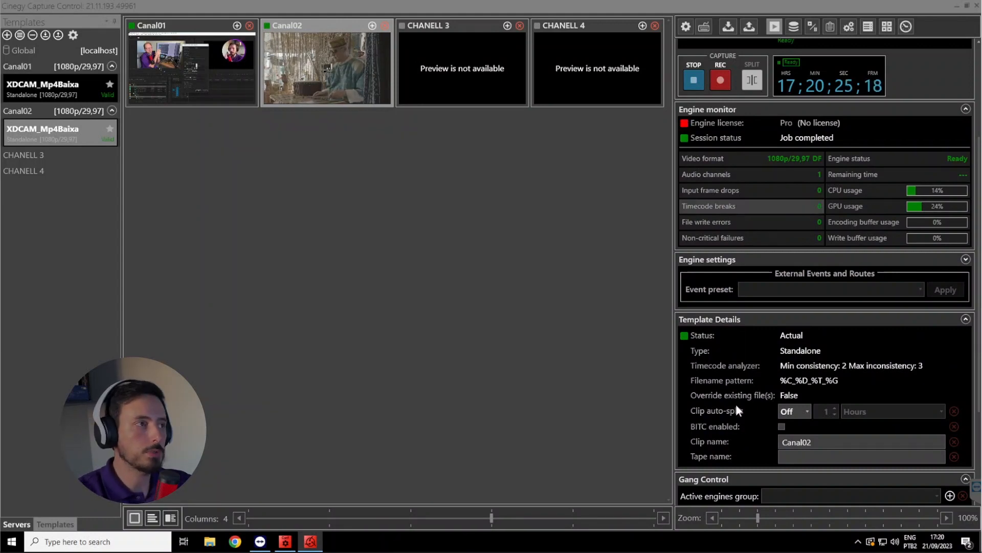
click(800, 409)
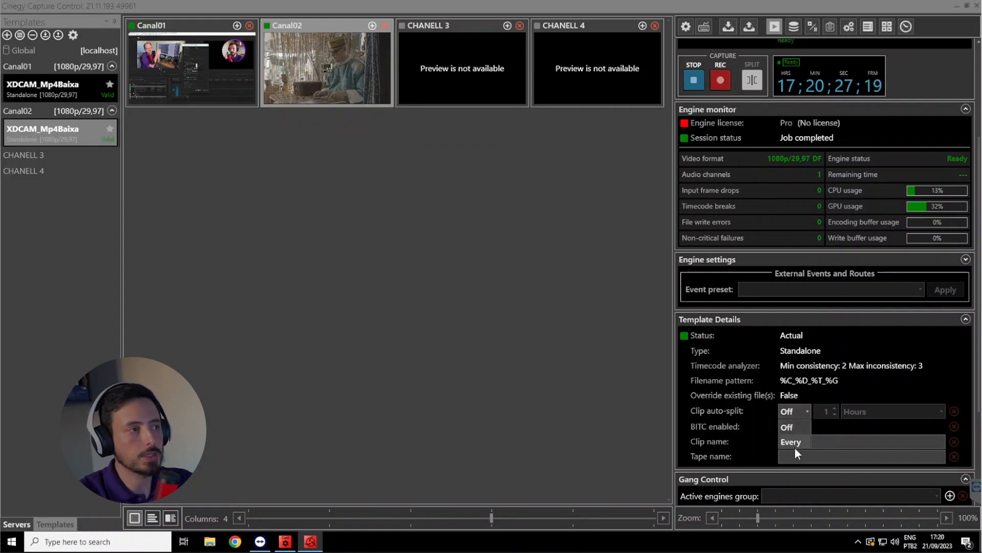
click(806, 442)
click(875, 409)
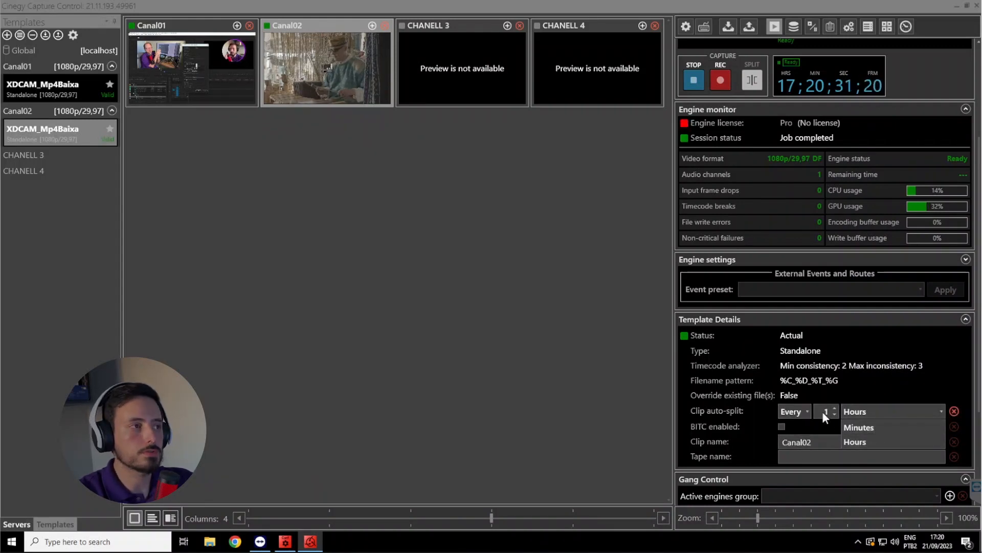
click(793, 411)
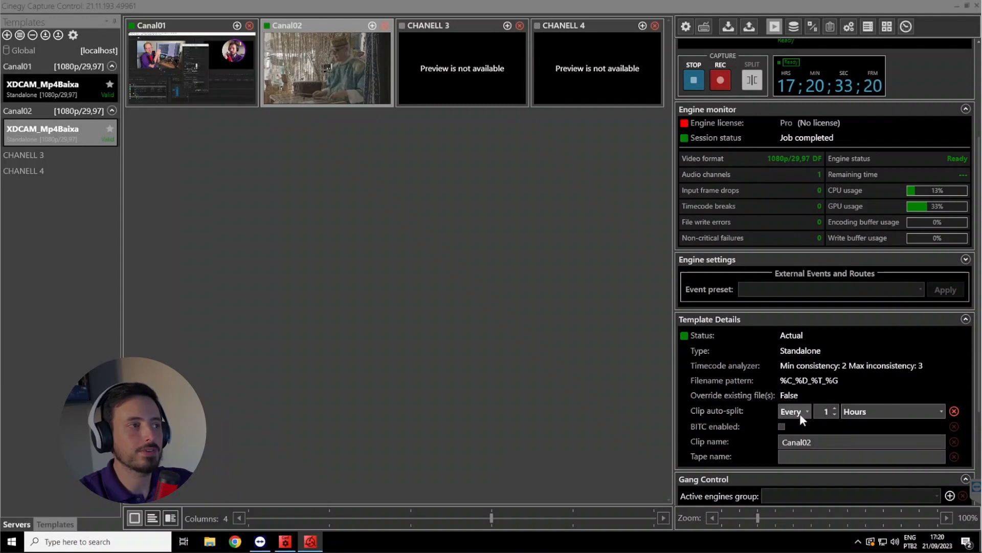
click(799, 412)
click(799, 425)
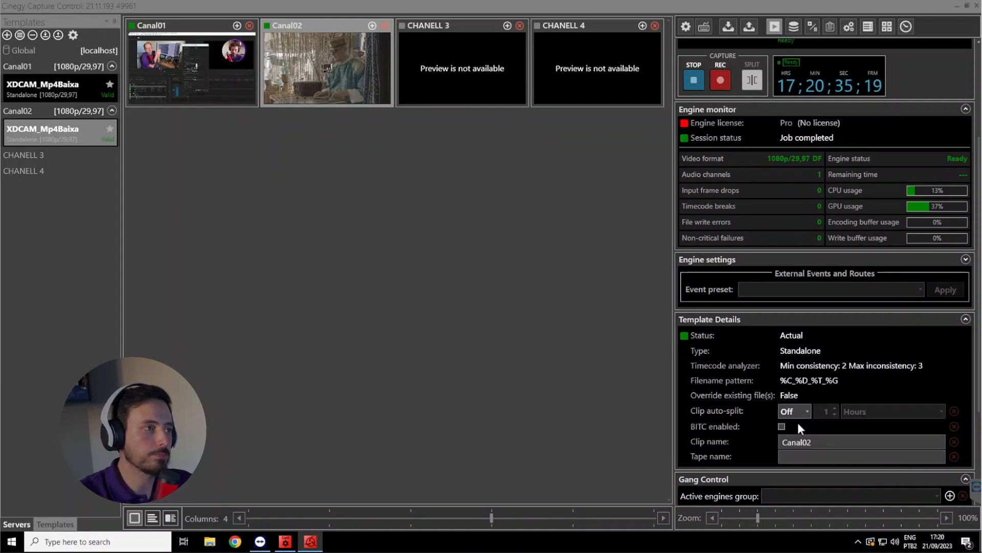
Start recording on Canal01 and inspect the MXF file being written in the Desktop\Capture folder
click(228, 71)
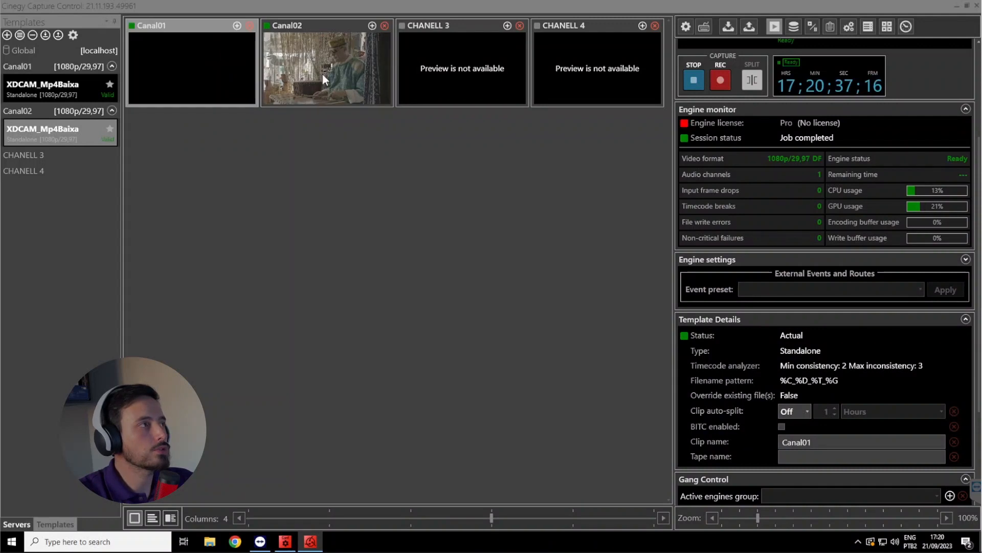
scroll(830, 281, up, 5)
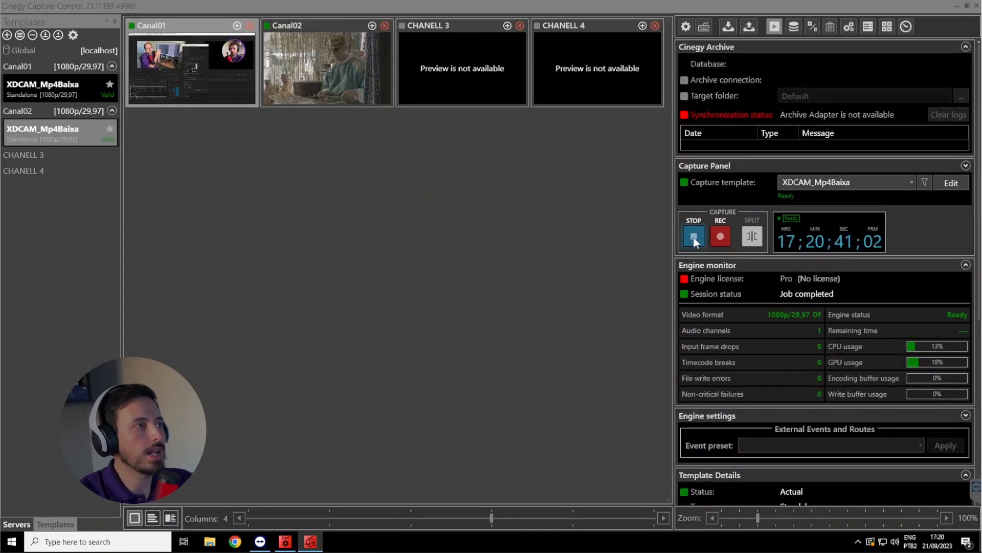
click(721, 236)
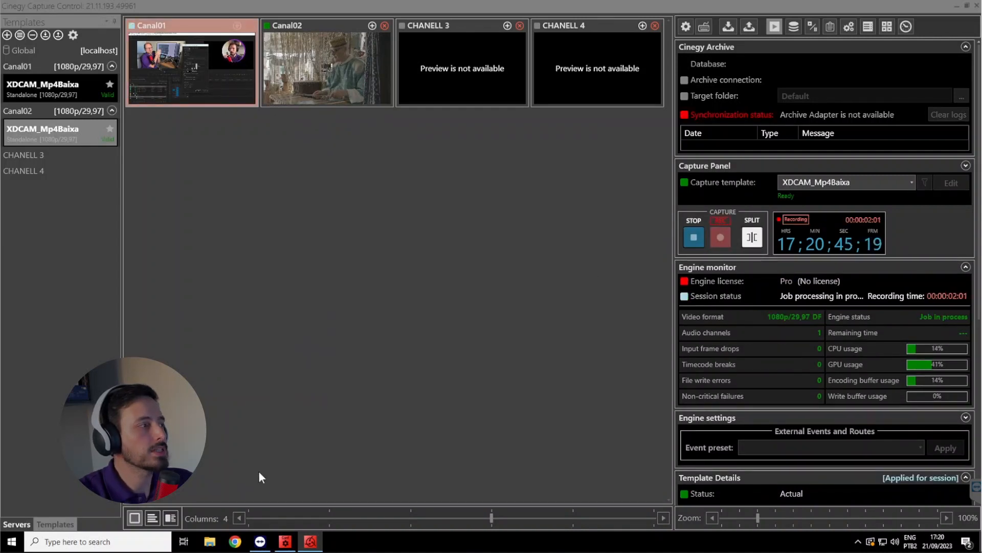
click(209, 541)
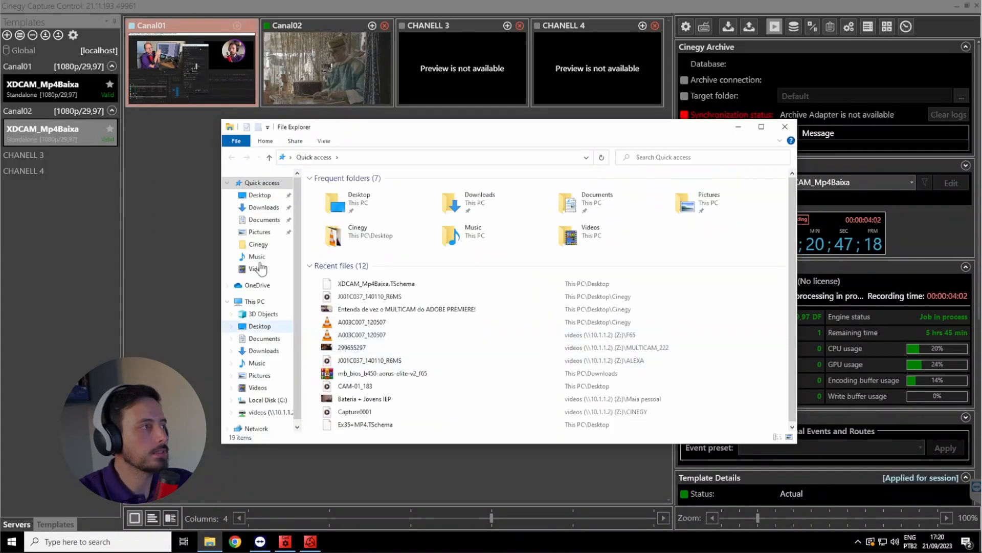
click(258, 195)
double_click(338, 190)
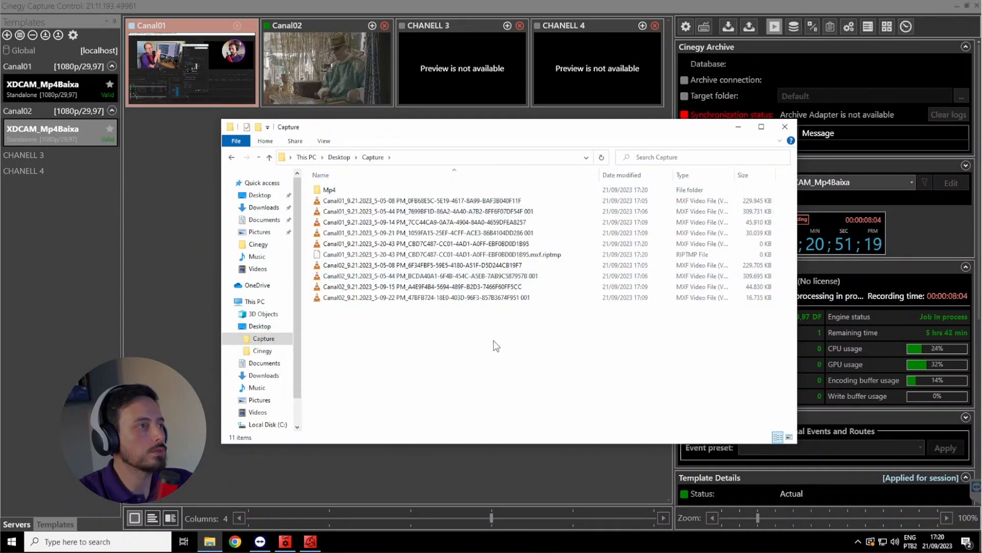
click(512, 244)
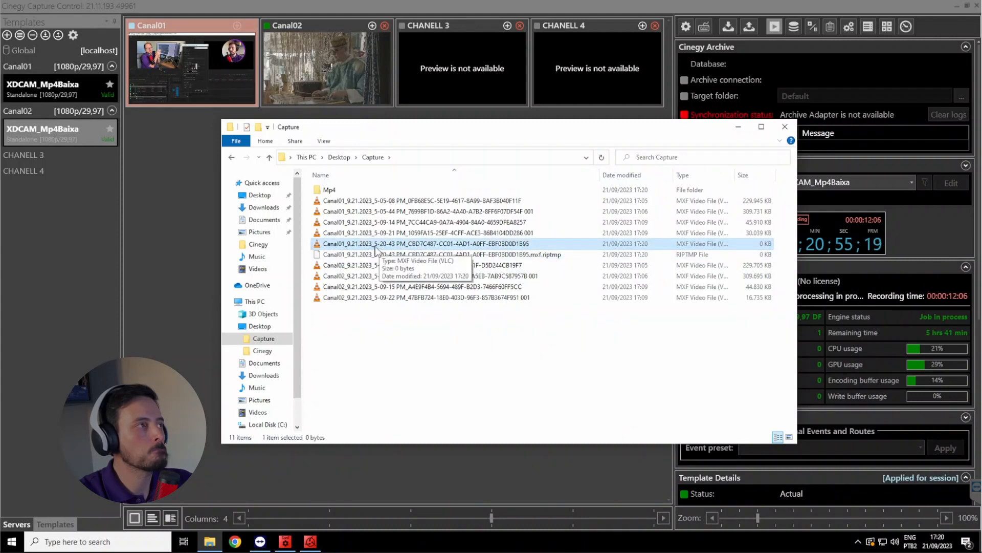
Stop the Canal01 recording, and record and stop one more short clip
click(204, 71)
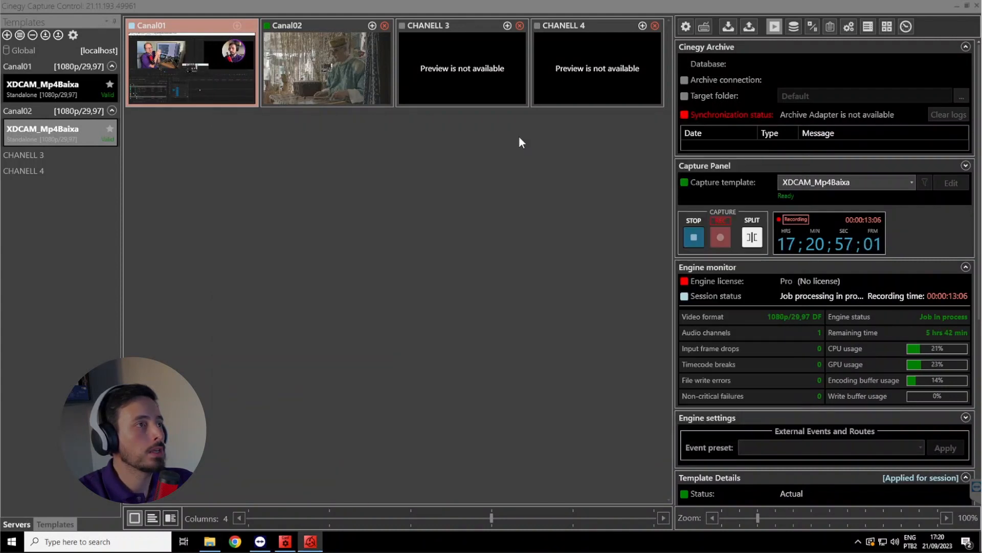
click(693, 241)
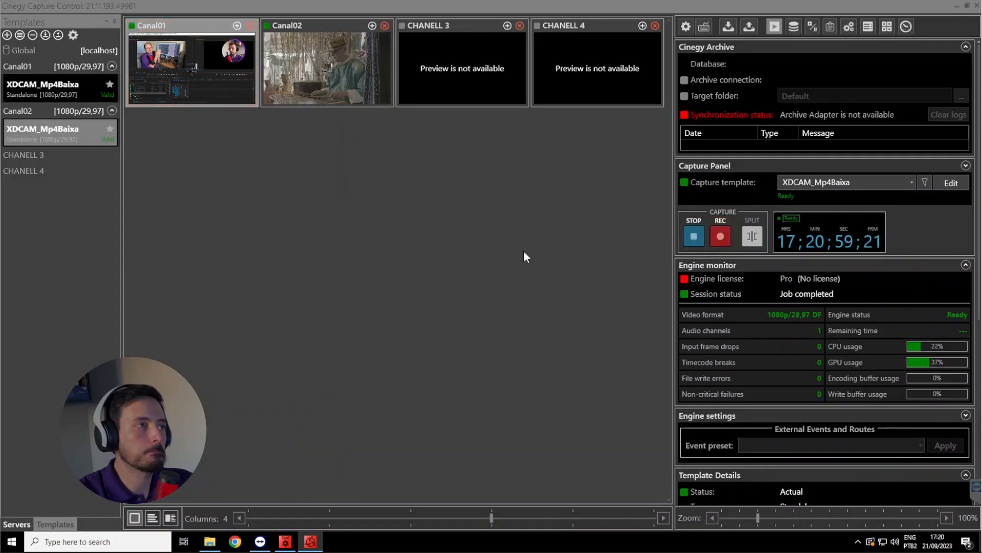
click(722, 232)
click(694, 239)
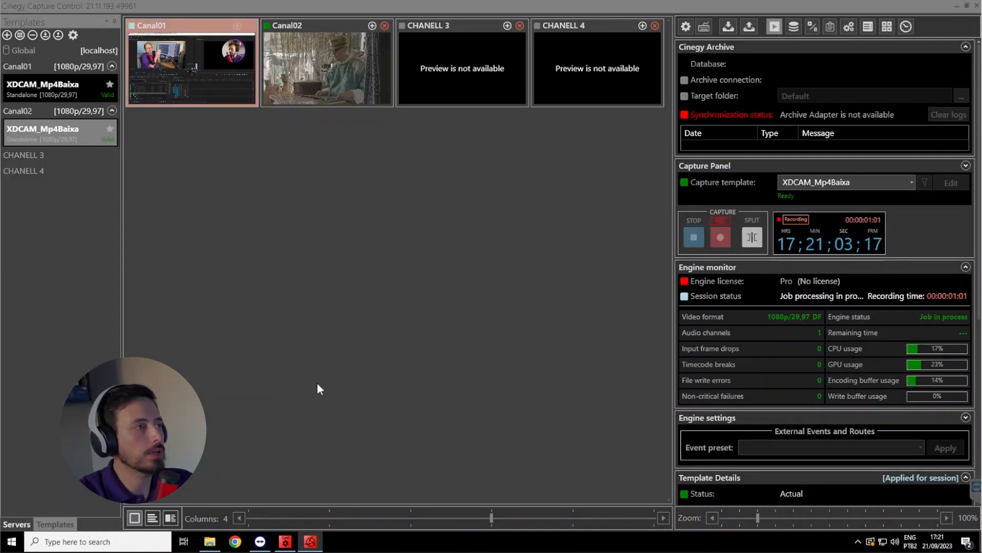
Delete all recorded clips from the Desktop\Capture folder and its Mp4 subfolder, keeping the Mp4 folder itself
click(210, 544)
drag(446, 377, 401, 205)
key(Delete)
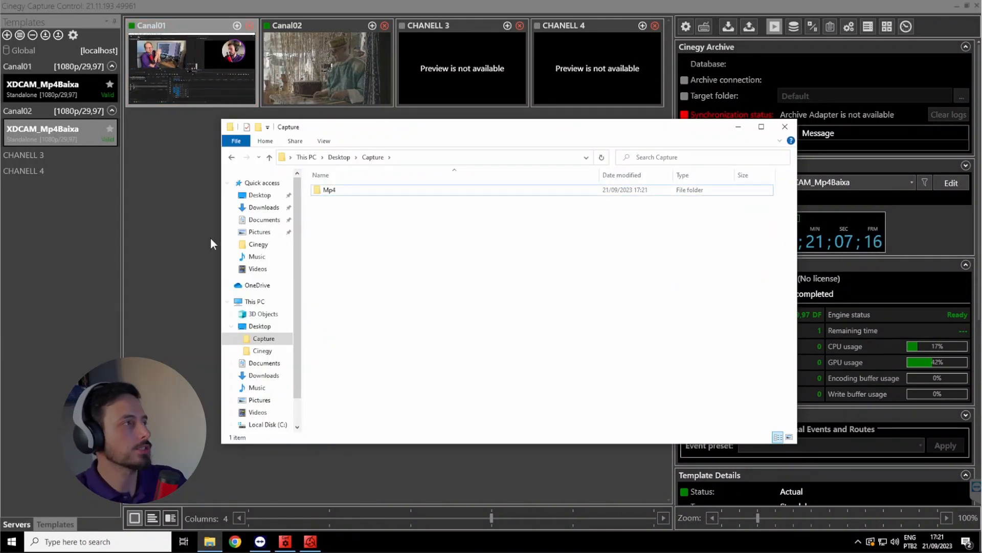
double_click(345, 194)
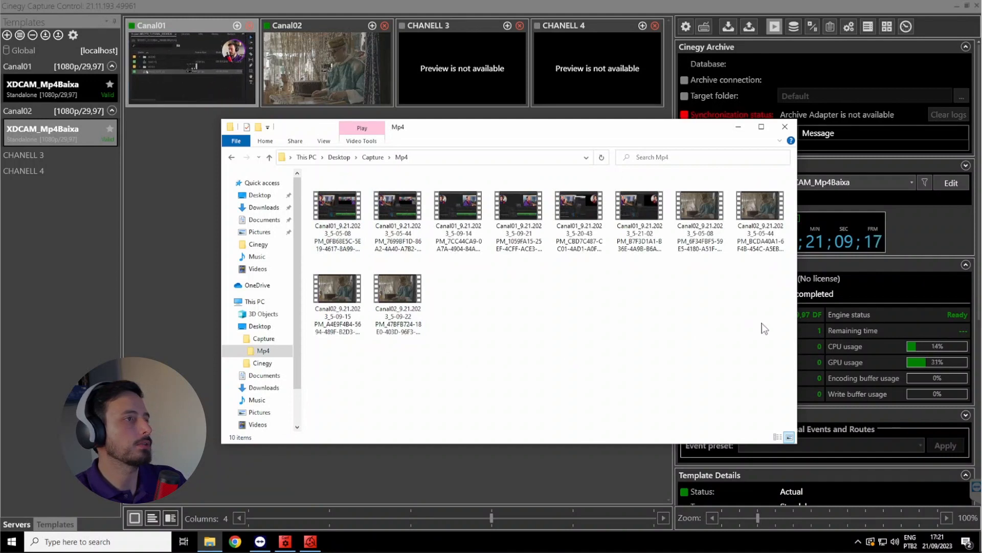
drag(762, 323, 244, 128)
key(Delete)
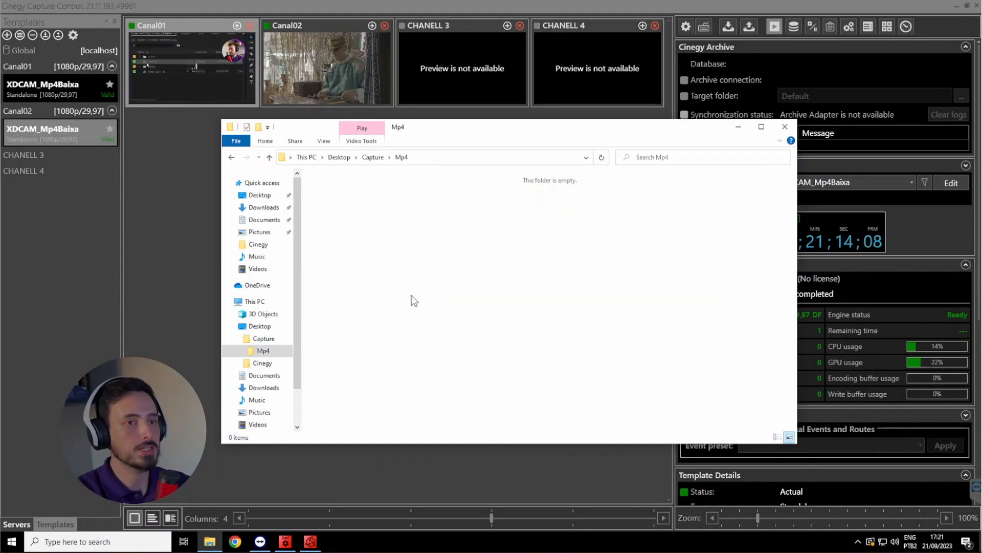
Start a new recording on Canal01 and check its file in the Desktop\Capture folder
click(166, 199)
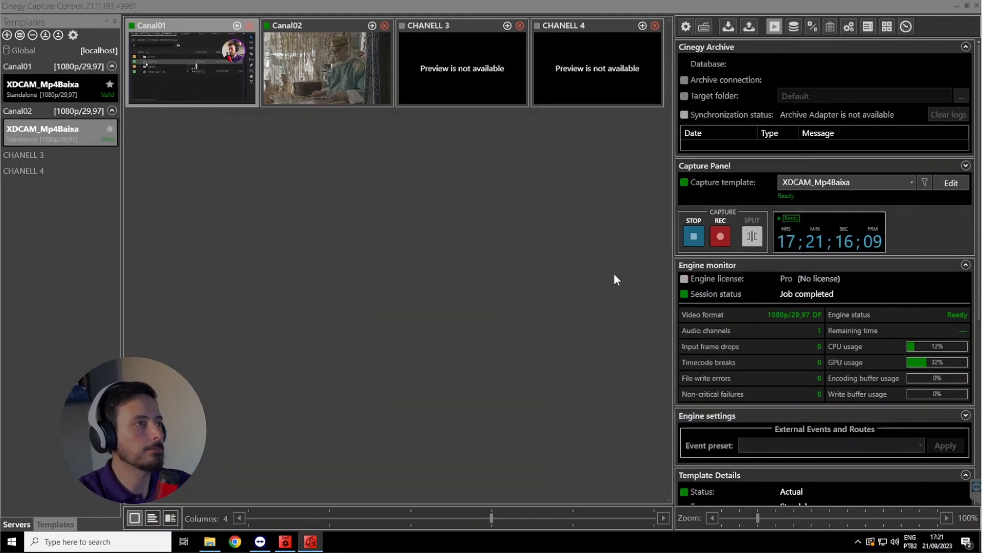
click(721, 235)
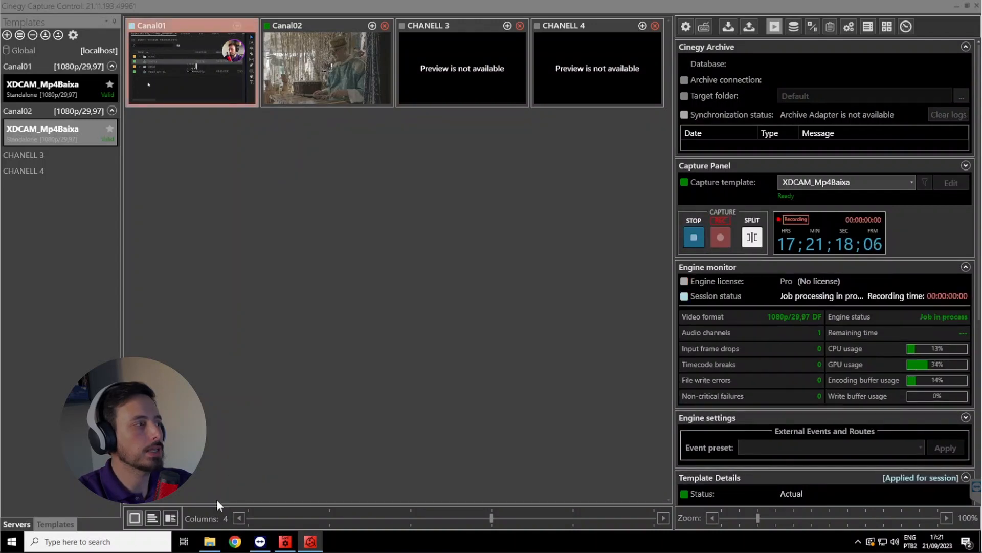
click(210, 541)
click(373, 158)
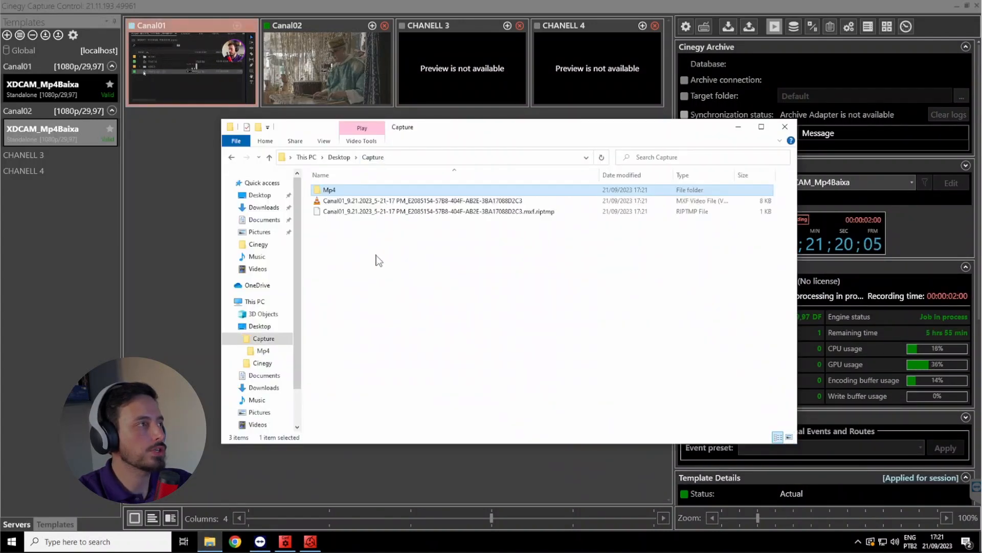
click(183, 99)
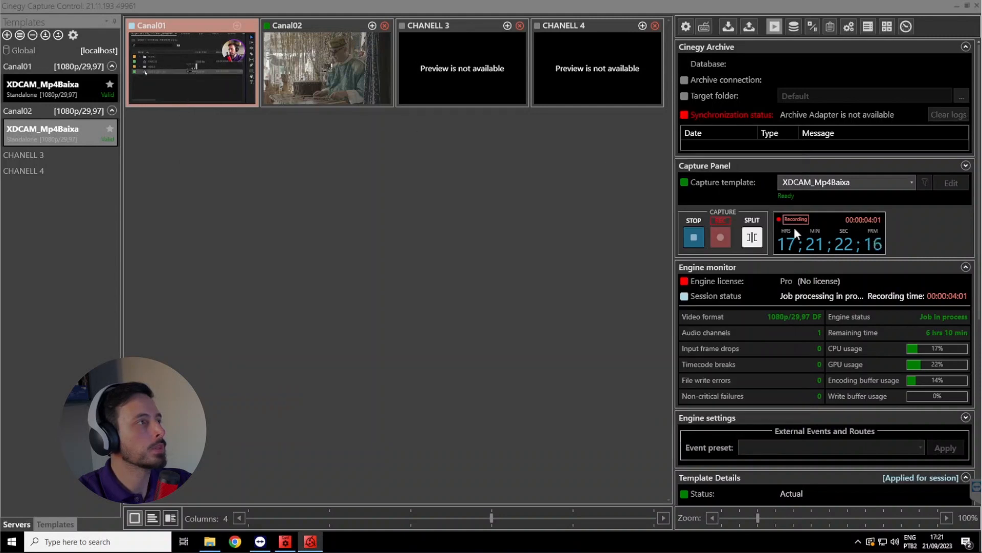
Split the running Canal01 recording and compare the two MXF clips in the Capture folder
click(756, 240)
click(211, 542)
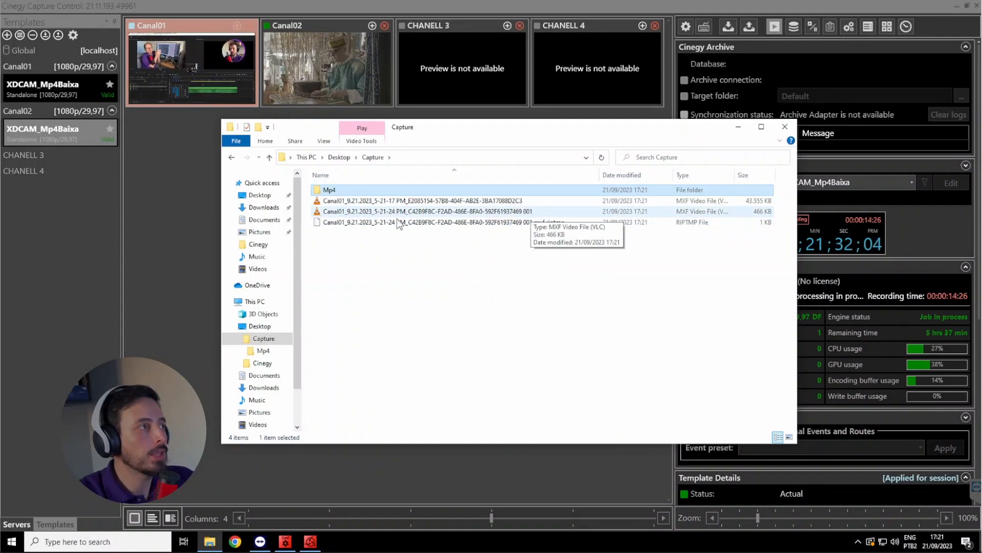
click(378, 214)
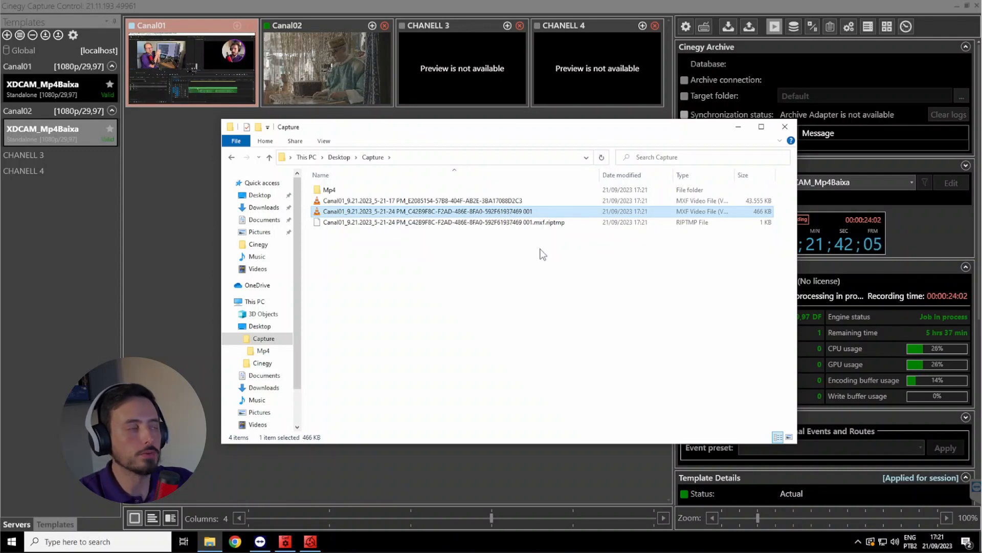
click(534, 203)
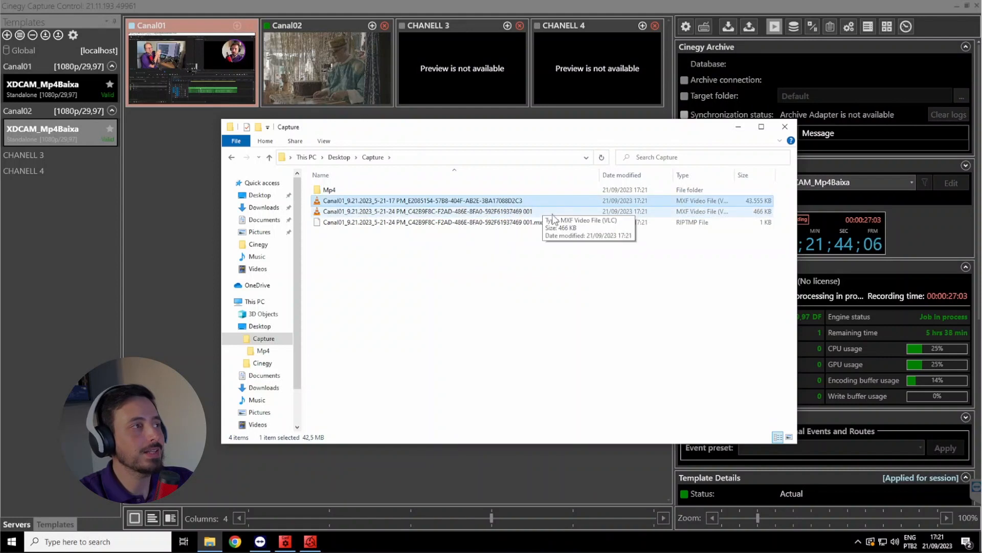
click(552, 215)
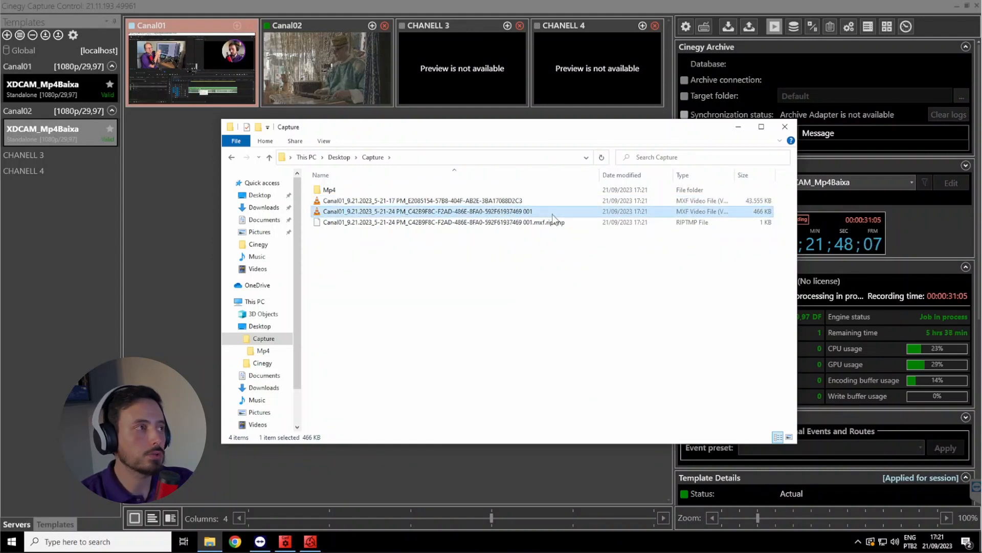
click(454, 201)
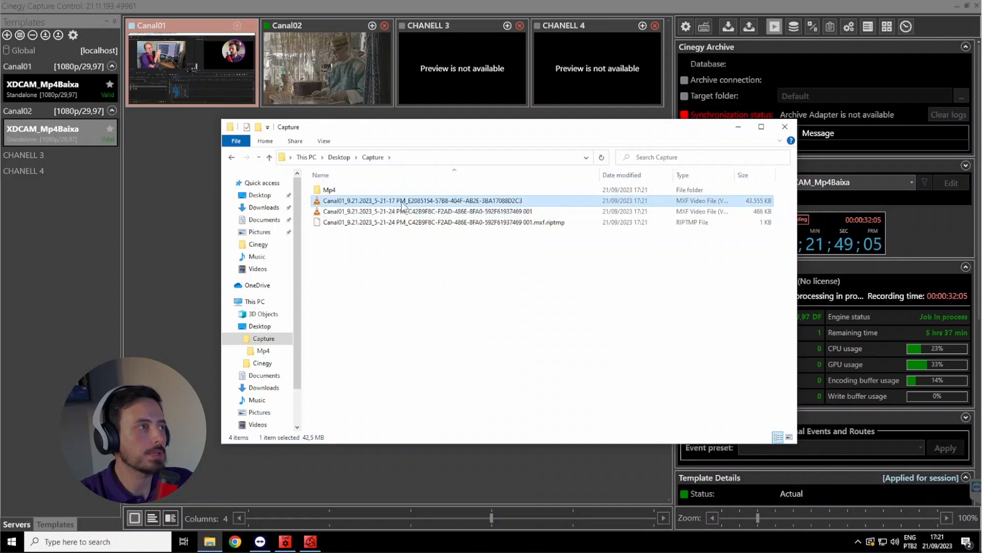
Split the running Canal01 recording again and check the new MXF clip in the Capture folder
click(522, 213)
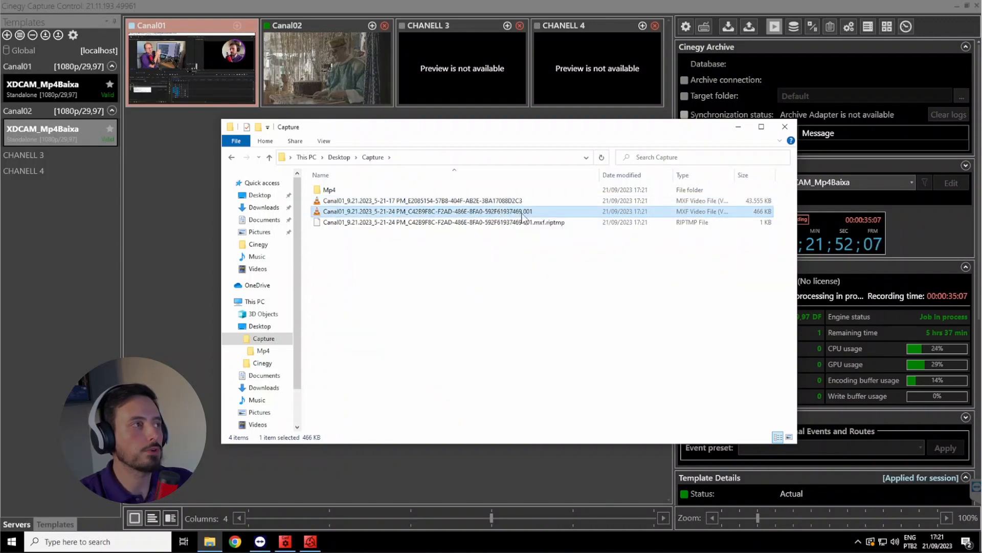
click(940, 238)
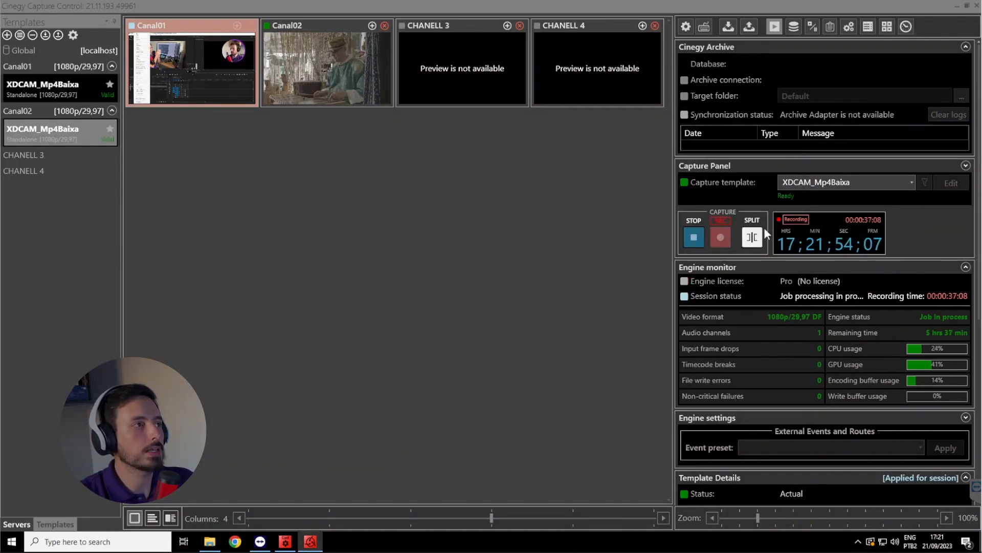
click(762, 233)
click(219, 542)
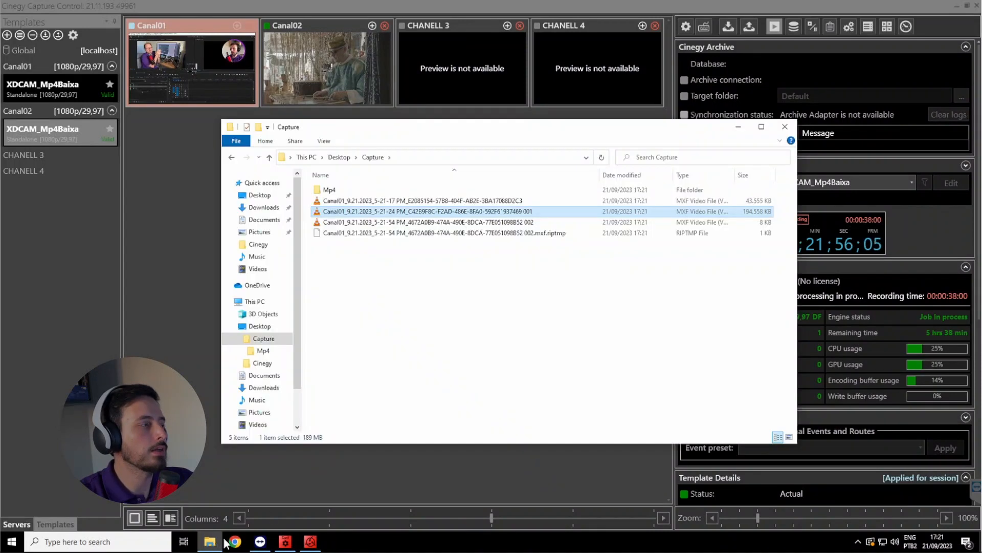
click(544, 223)
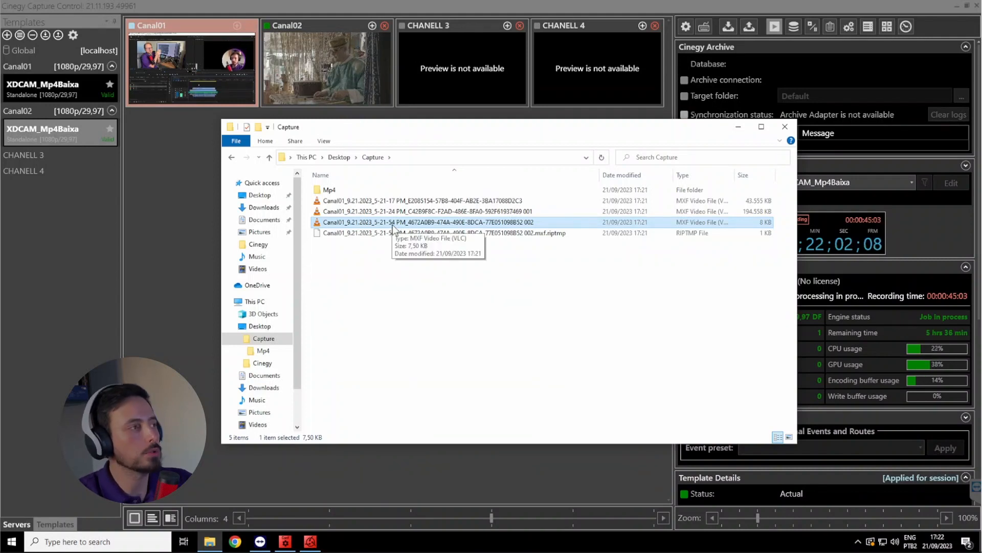
Open the Mp4 subfolder of Capture, switch it to the Details view and widen the Name column
click(142, 238)
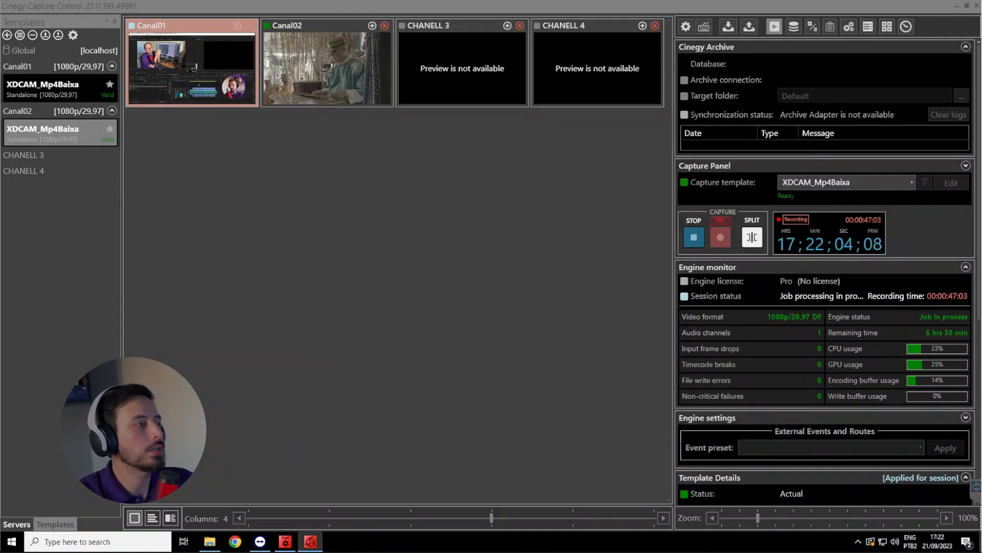
click(211, 544)
double_click(329, 190)
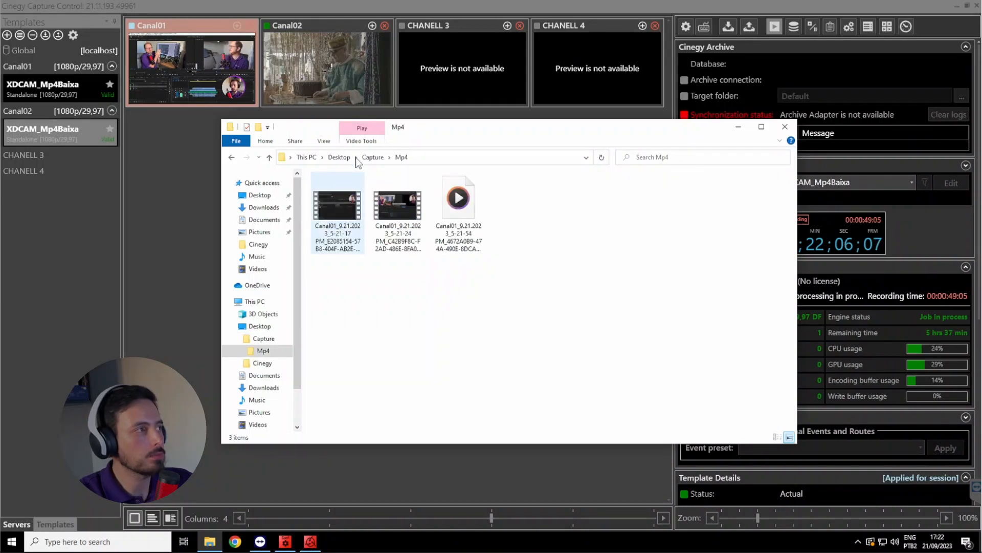
click(323, 141)
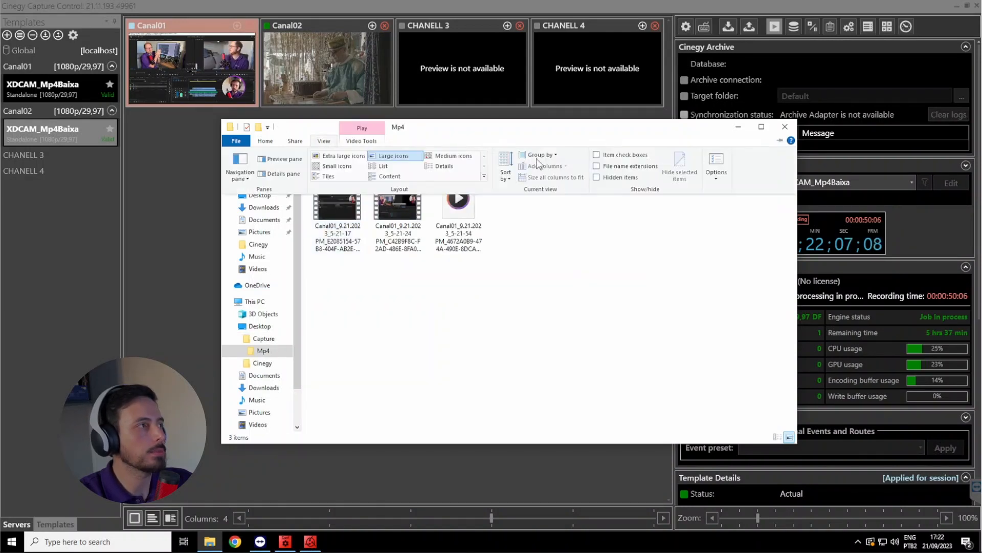
click(441, 166)
drag(387, 175, 551, 177)
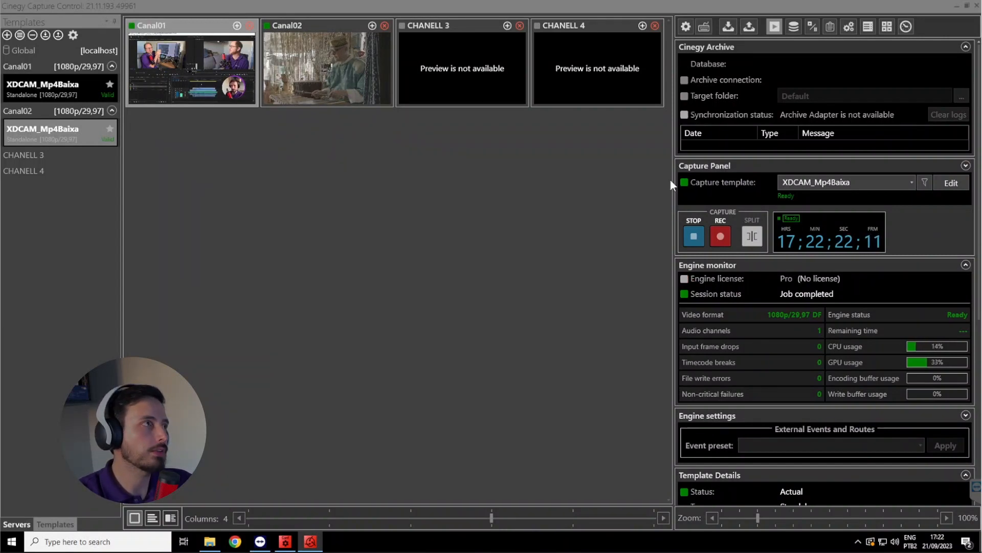
Select Canal02 and create a Gang Control engines group named Grupo
click(336, 53)
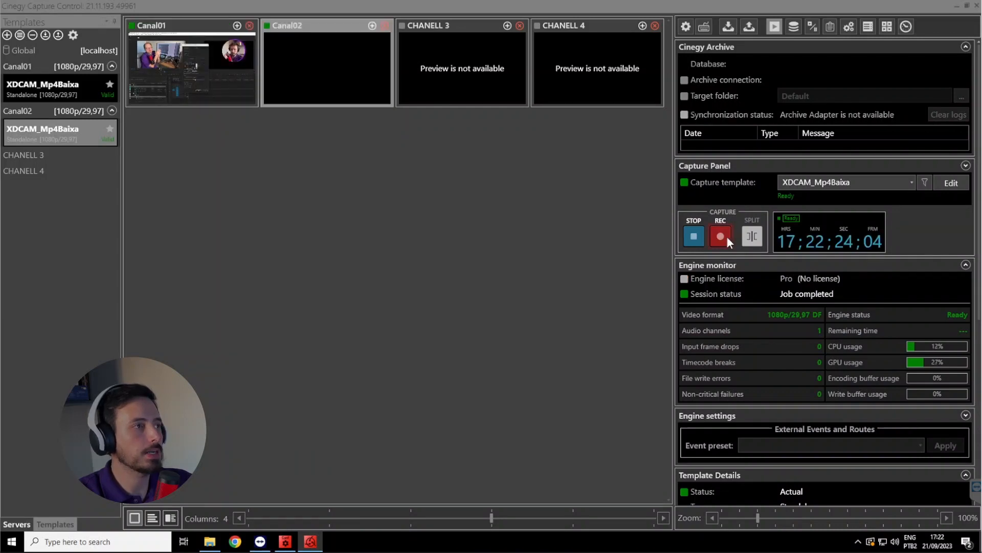
scroll(850, 348, down, 6)
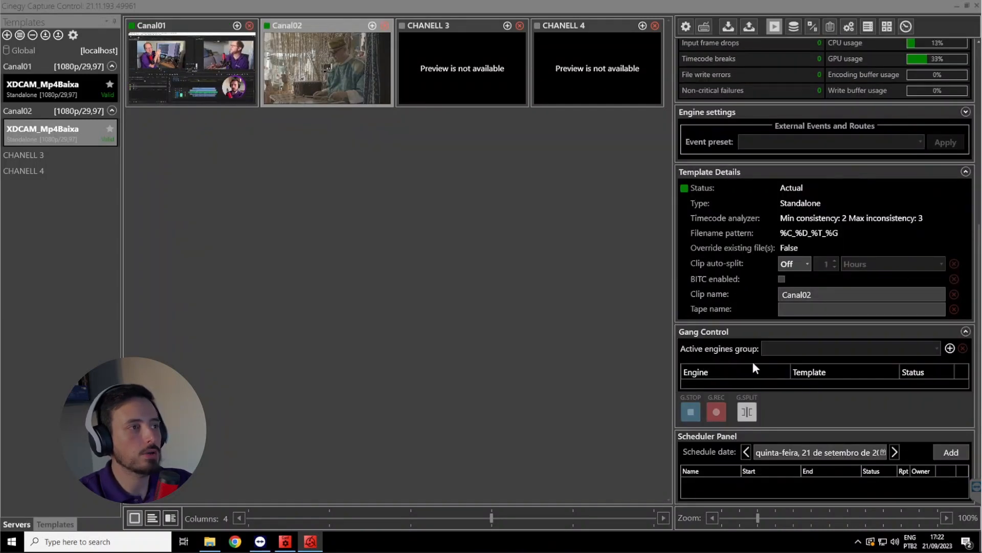
click(949, 348)
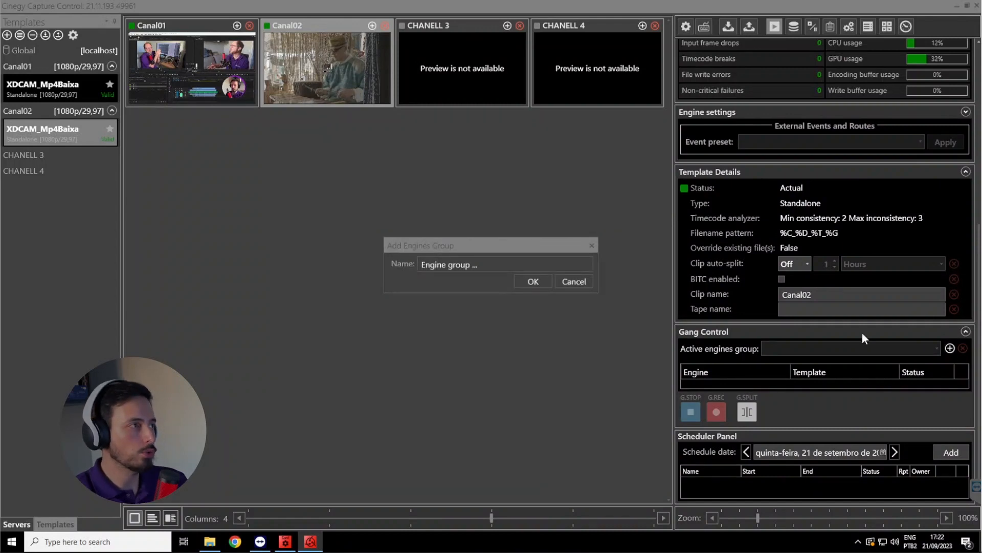
triple_click(507, 264)
text(Grupo)
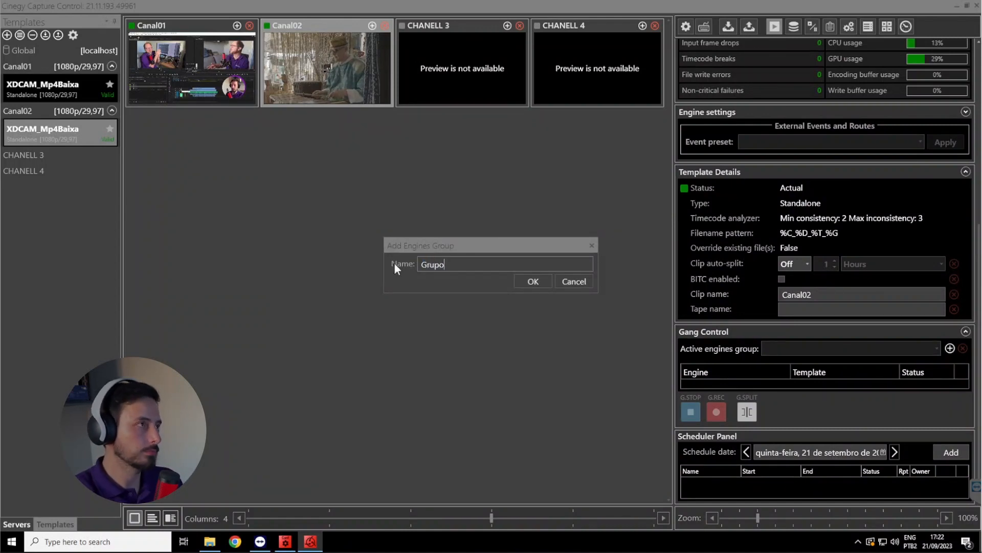
click(533, 281)
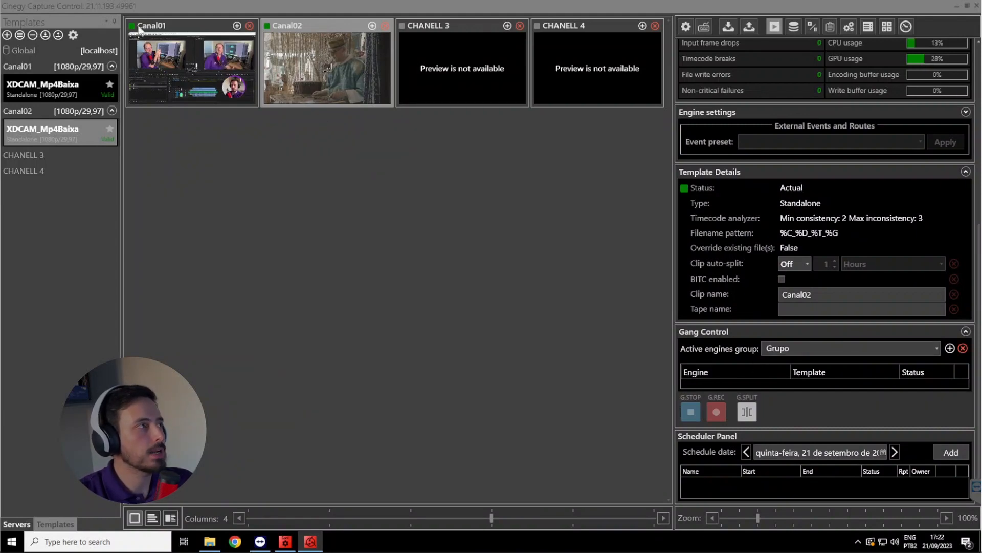
Add the Canal01 and Canal02 engines to the Grupo engines group
drag(147, 31, 699, 369)
drag(290, 25, 713, 358)
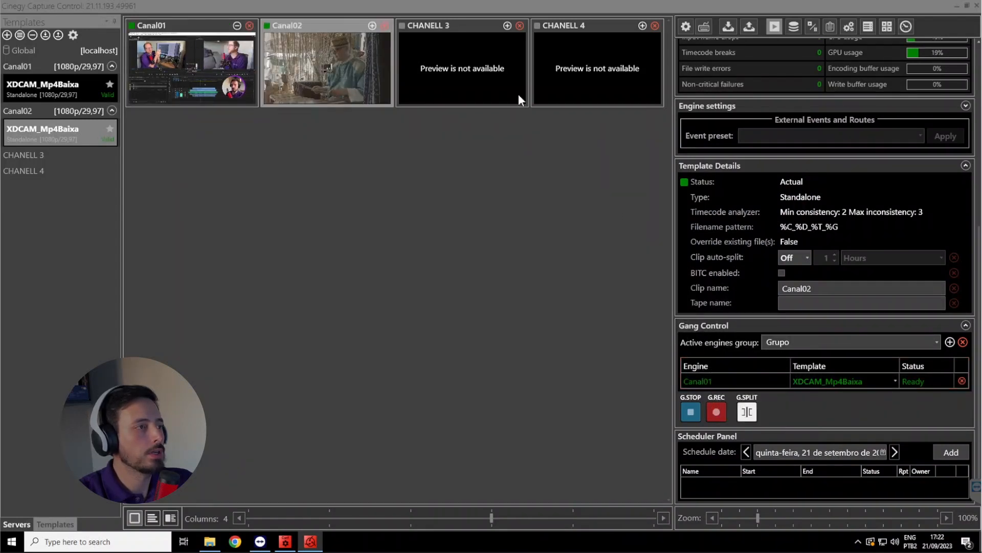
drag(298, 24, 758, 366)
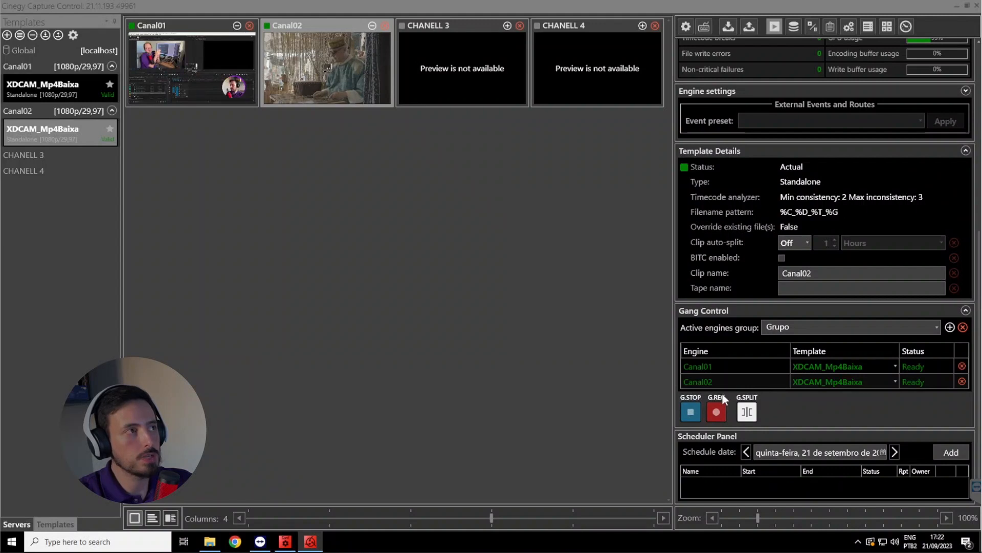
Start a simultaneous group recording on Canal01 and Canal02, and stop both together
scroll(723, 392, up, 7)
scroll(718, 343, down, 7)
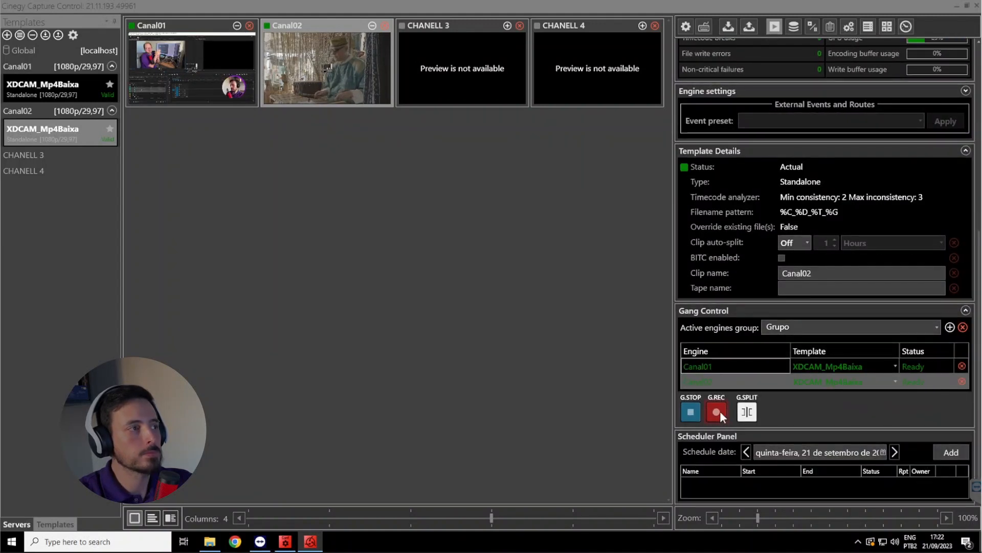
click(717, 412)
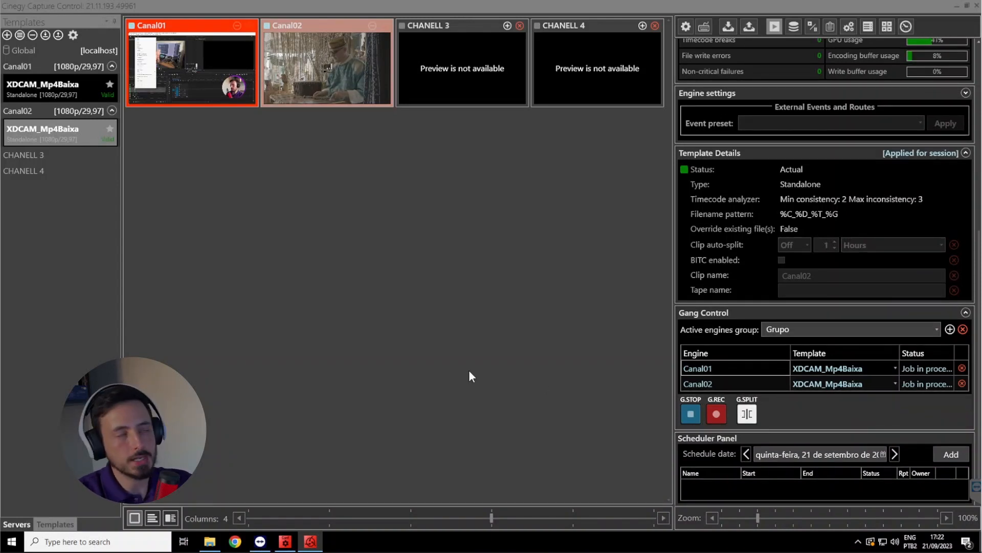
click(691, 414)
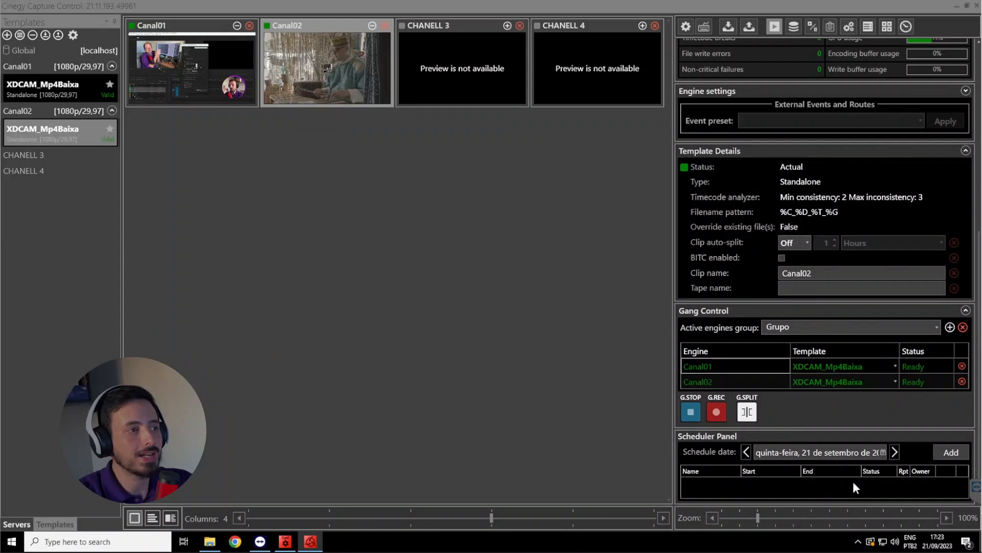
Schedule a planned task named Pgm01 on Canal02 with the default times and the XDCAM_Mp4Baixa template
click(952, 452)
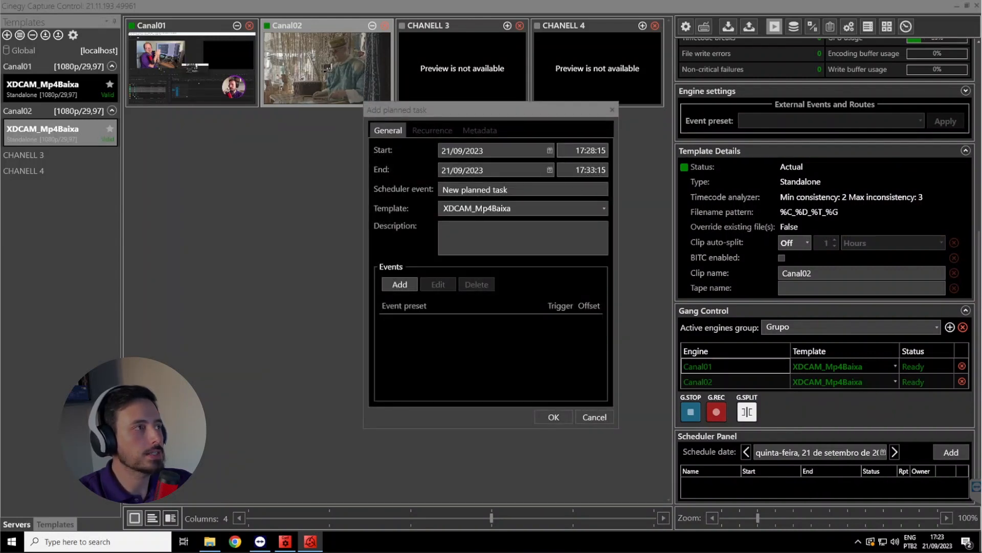
triple_click(524, 189)
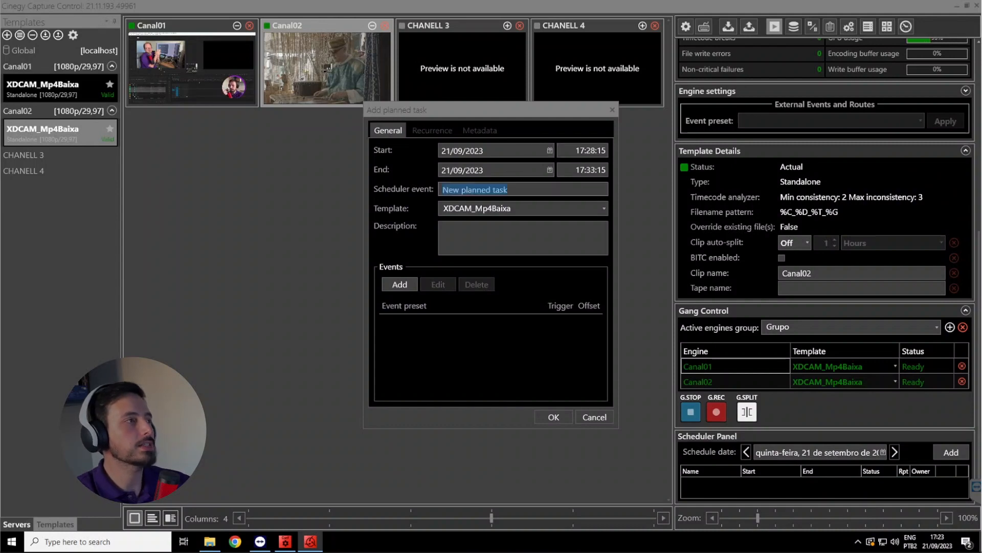
text(Pgm01)
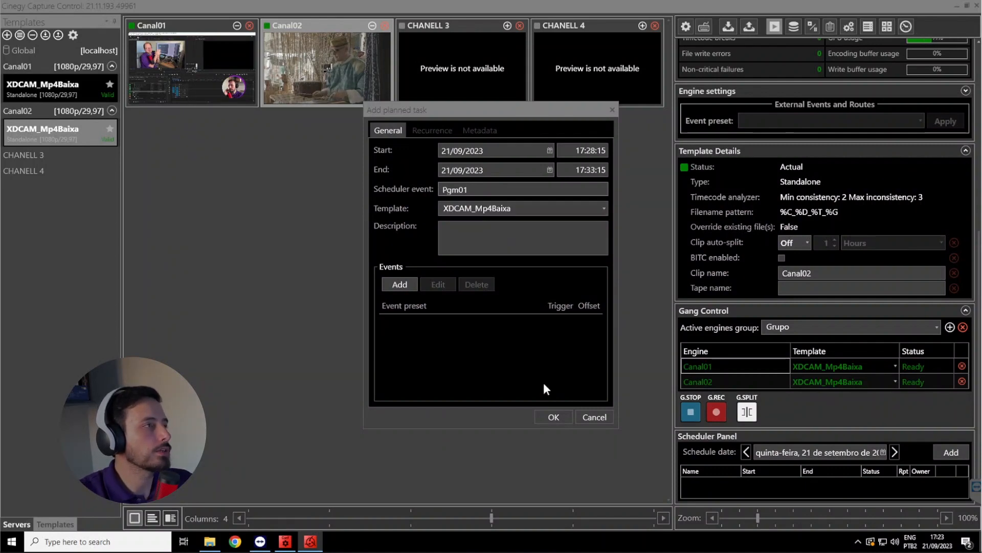
click(556, 416)
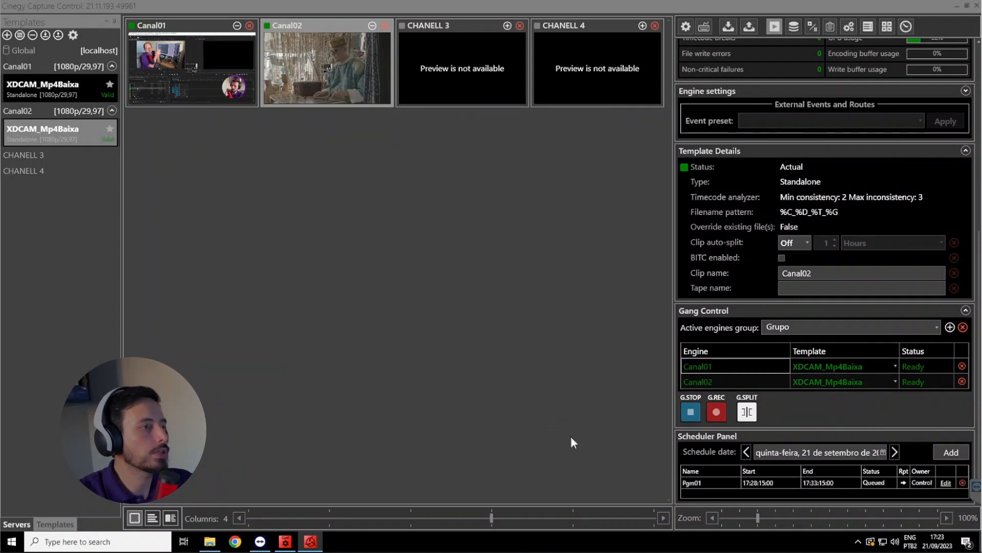
Review the settings of the queued Pgm01 task and close them without changes
click(707, 482)
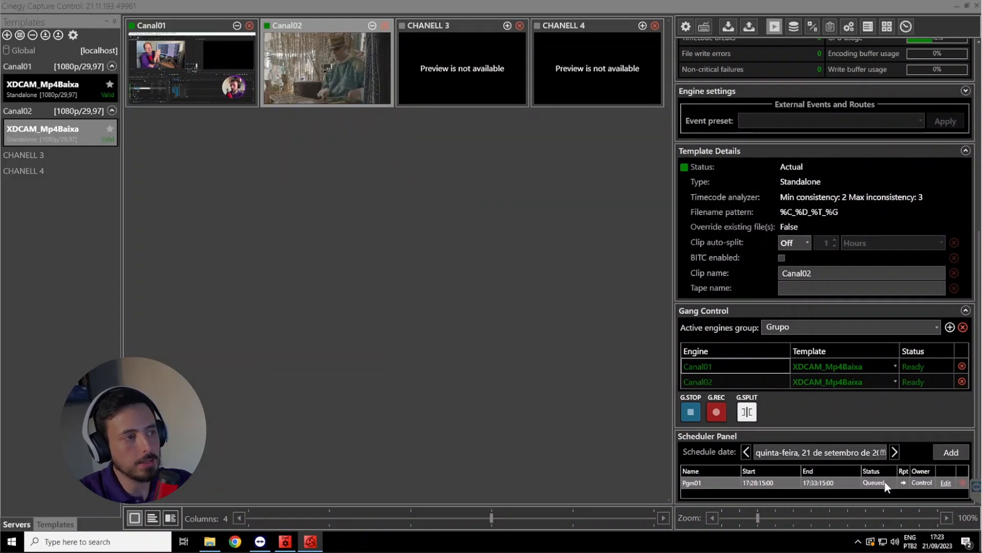
click(947, 483)
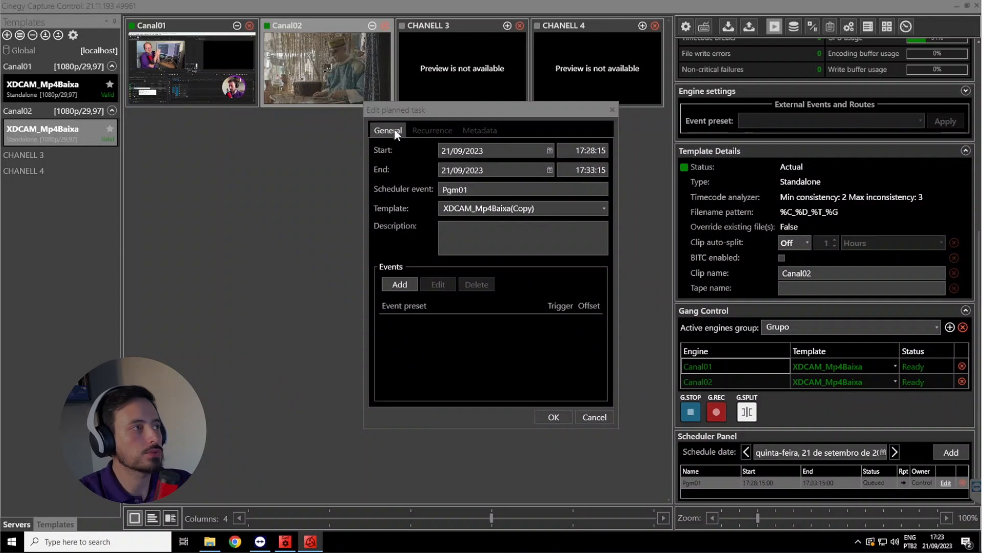
click(594, 417)
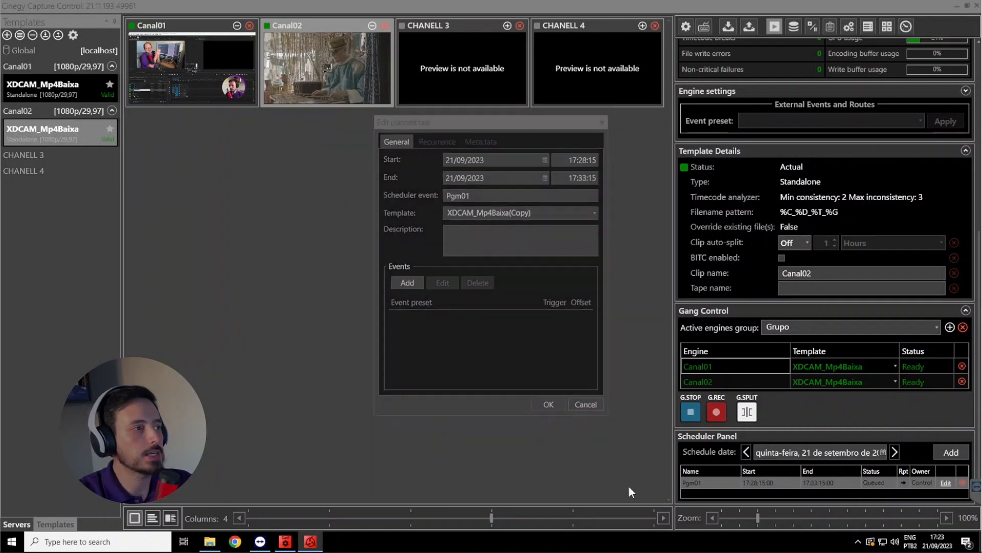
Schedule a second Canal02 task named Pgm02 from 18:00:00 to 18:30:00 on 21/09/2023
click(950, 452)
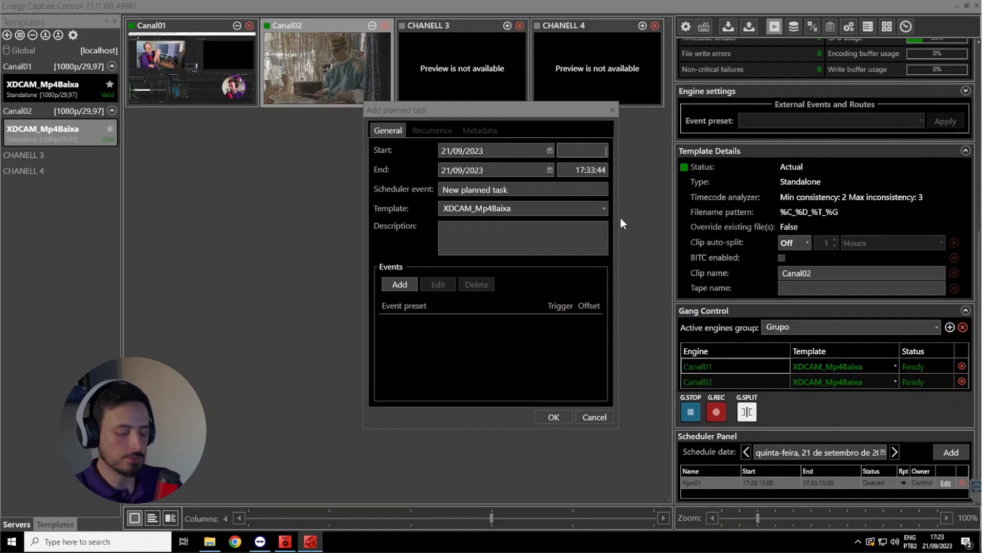
text(18:00:00)
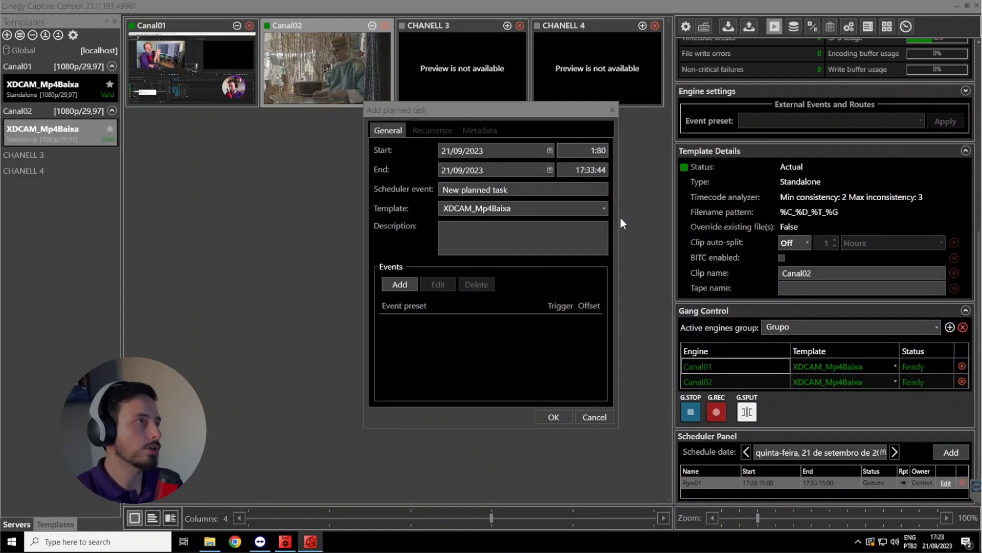
key(Tab)
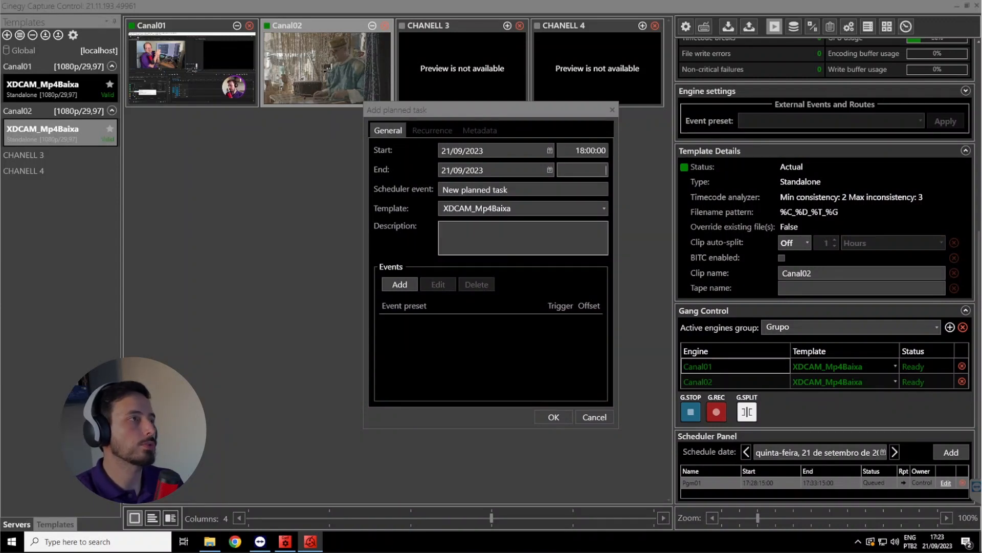
text(18:30)
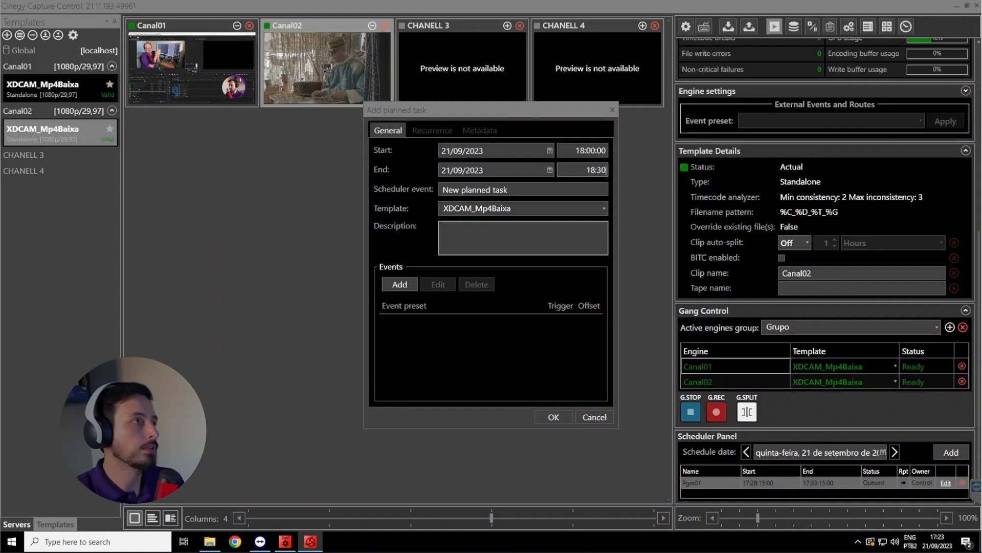
text(:00)
key(Tab)
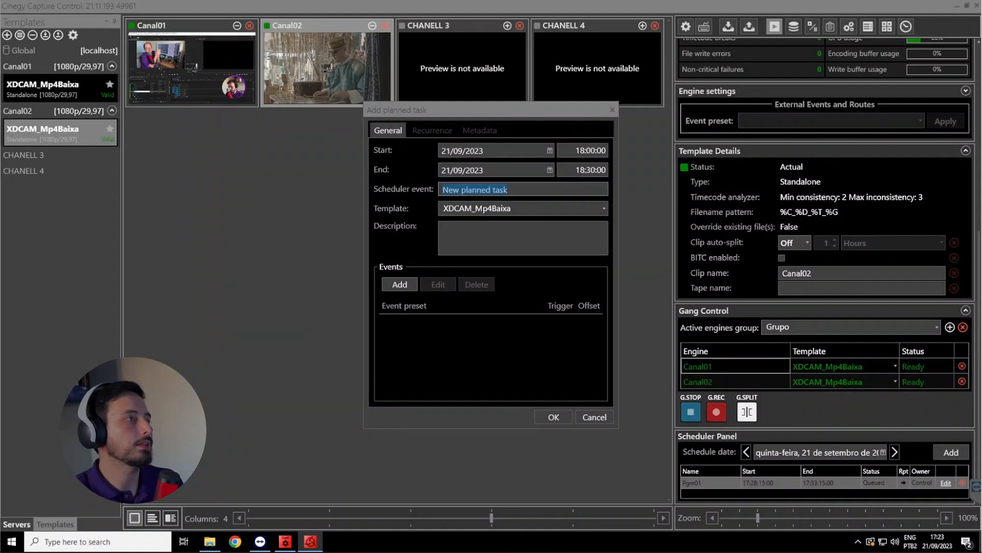
text(Pgm)
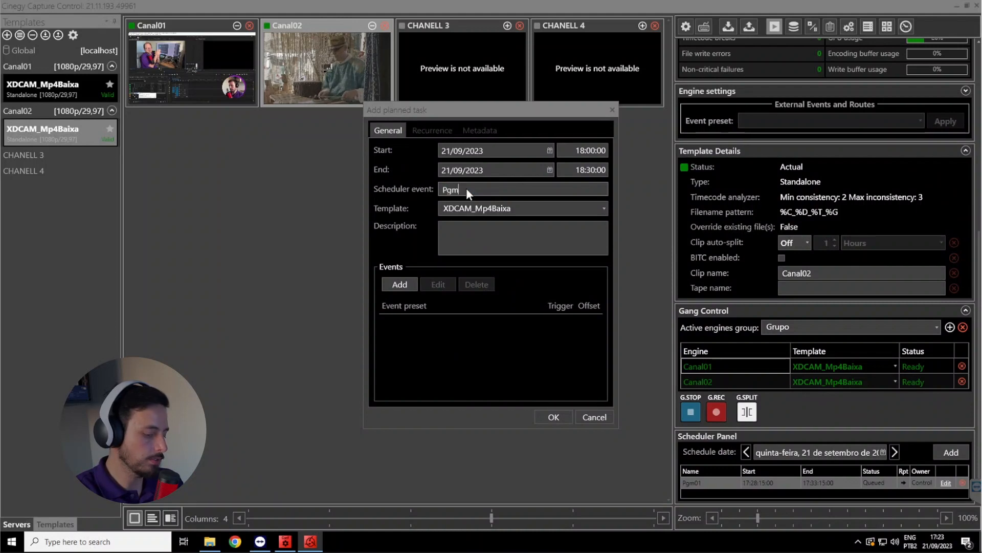
text(02)
click(552, 415)
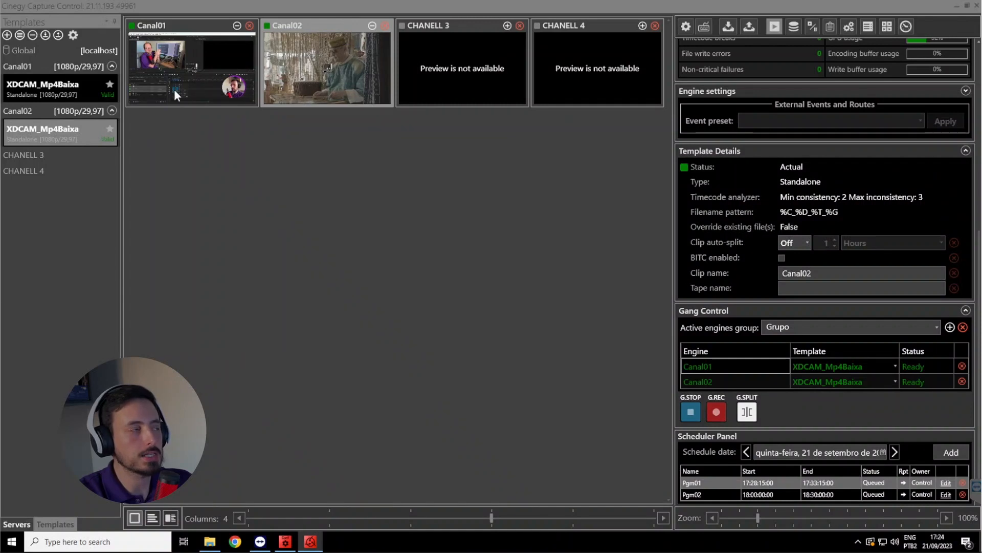
Select Canal01, check its own schedule and view the form for a new planned task without adding one
click(229, 60)
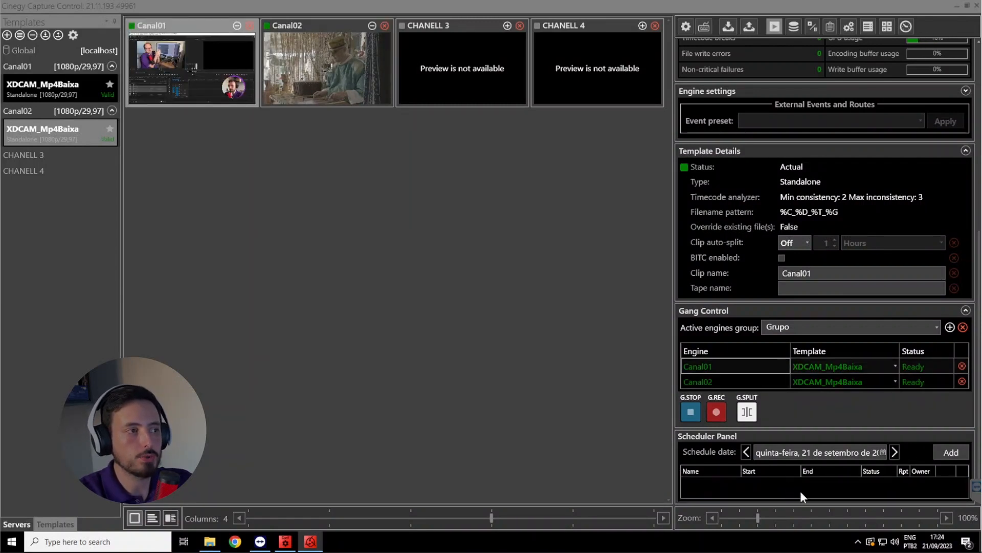
click(954, 453)
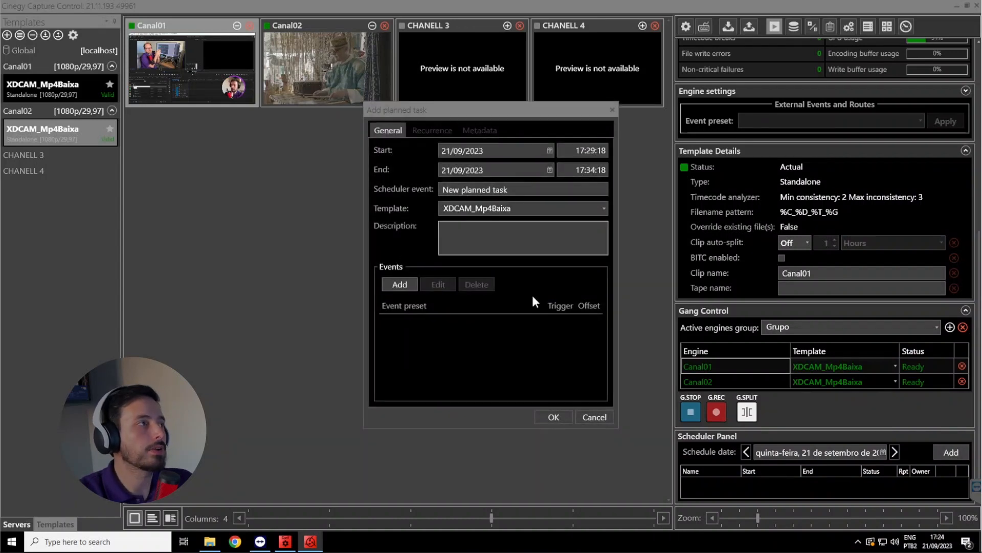
click(603, 415)
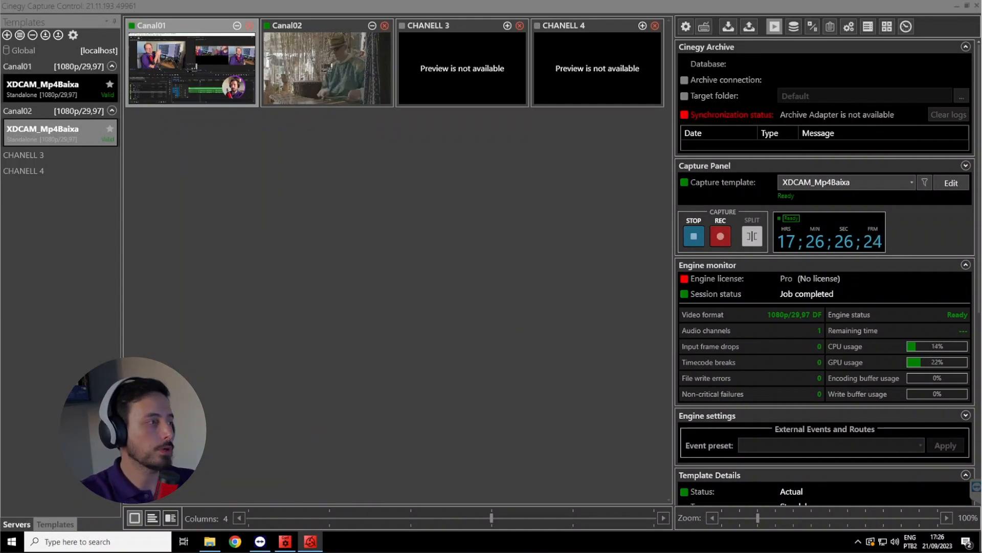
Open the Cinegy Capture Control web page at localhost:7000/control/web/ in the browser and move its window clear of the channel previews
click(12, 542)
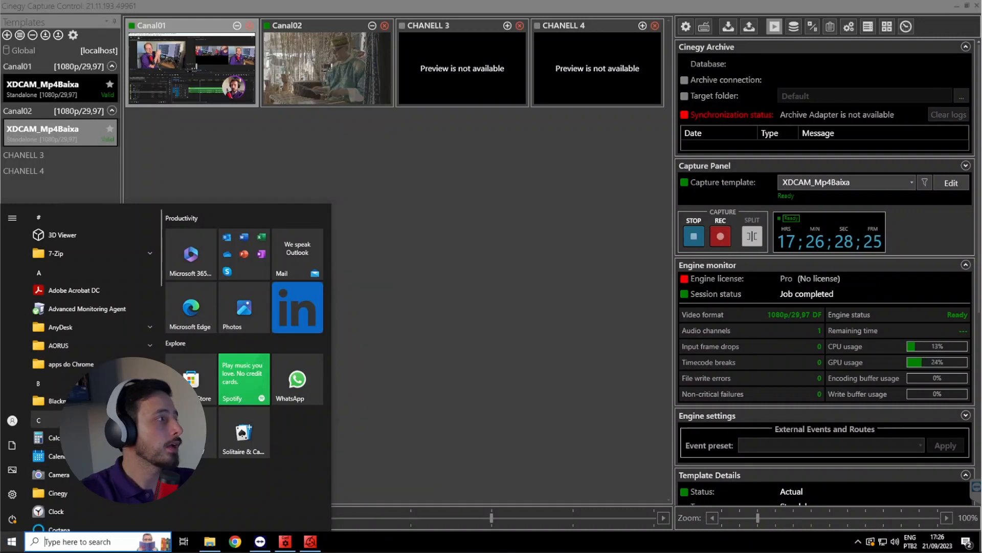
click(98, 444)
scroll(97, 445, down, 1)
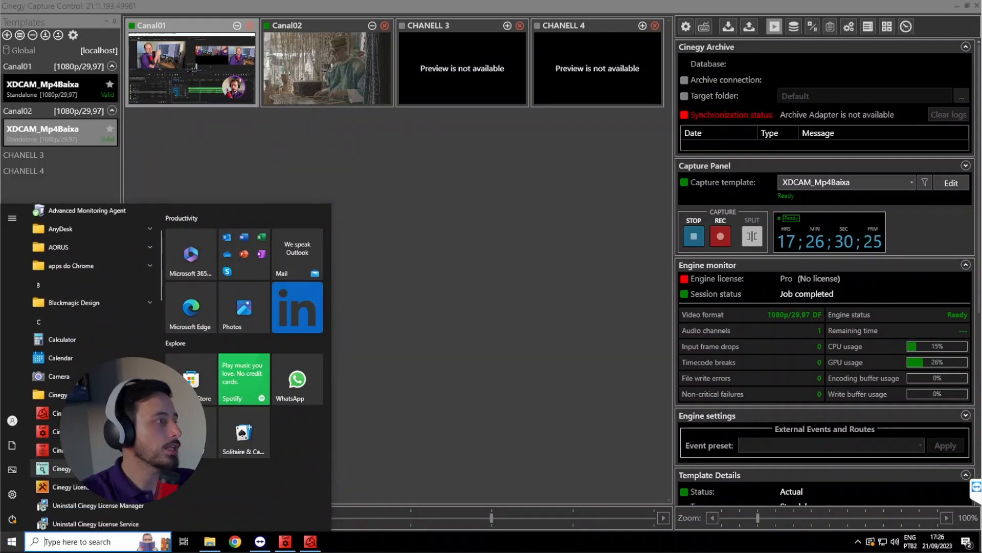
click(98, 468)
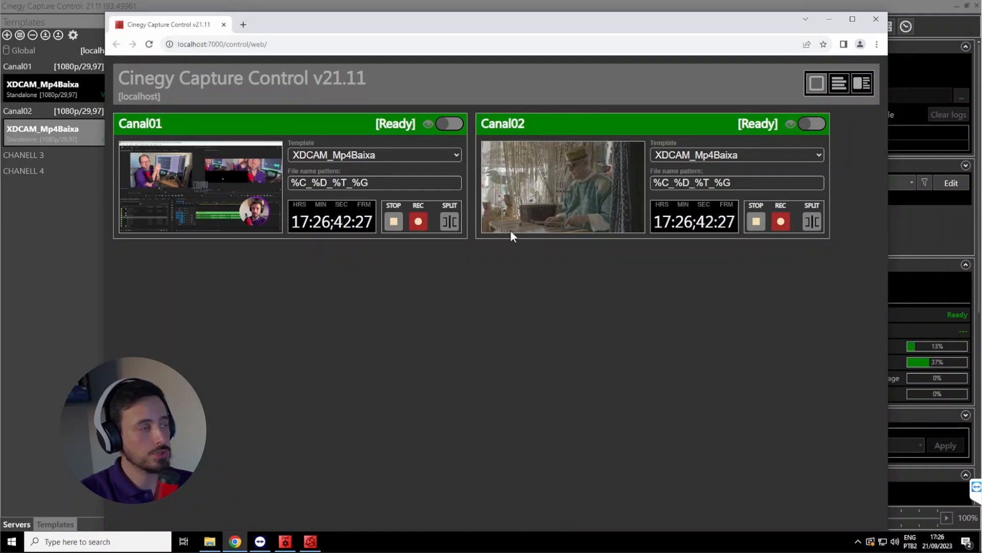
drag(522, 26, 511, 167)
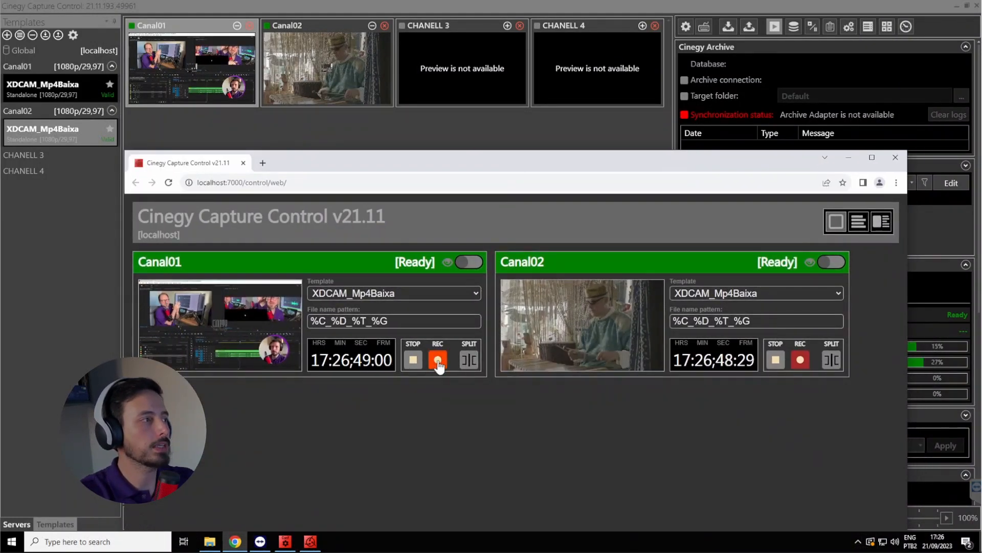
Record Canal01 and Canal02 from the web control page for a few seconds, then stop both captures
click(800, 360)
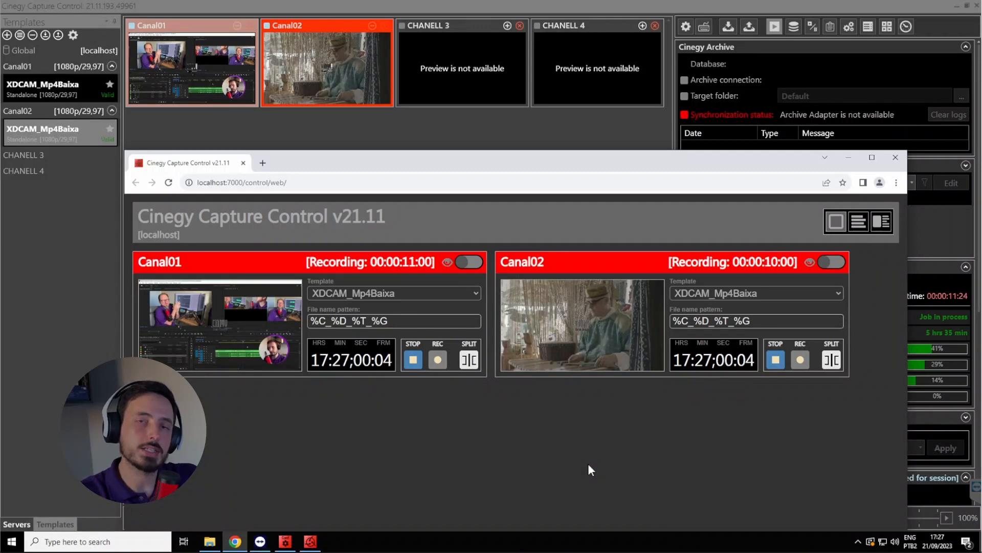
click(413, 360)
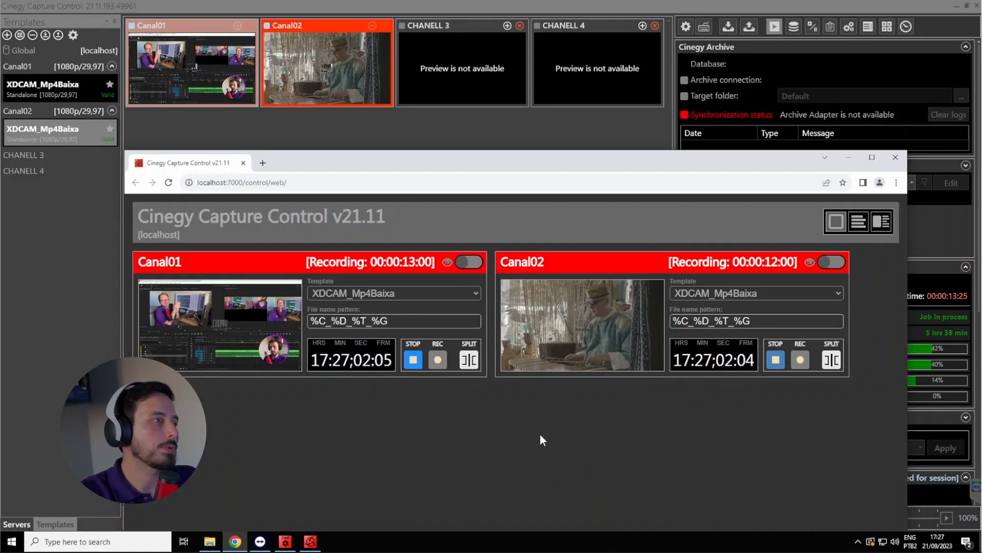
click(775, 360)
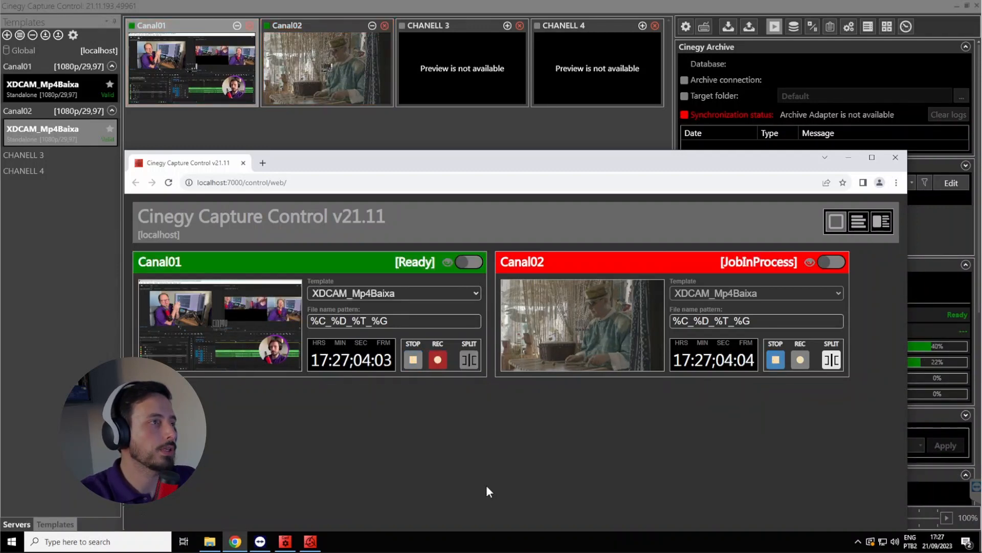